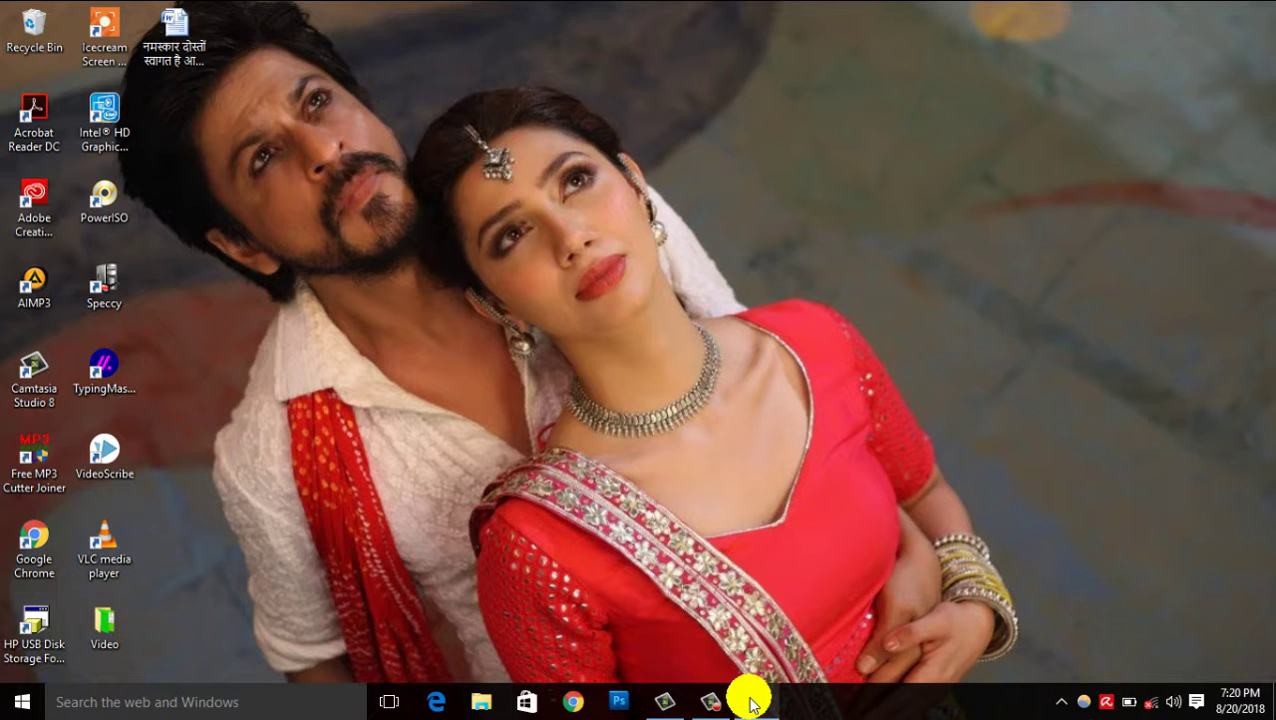
# Step: Restore the running Photoshop window from the taskbar to fill the screen
pyautogui.click(756, 700)
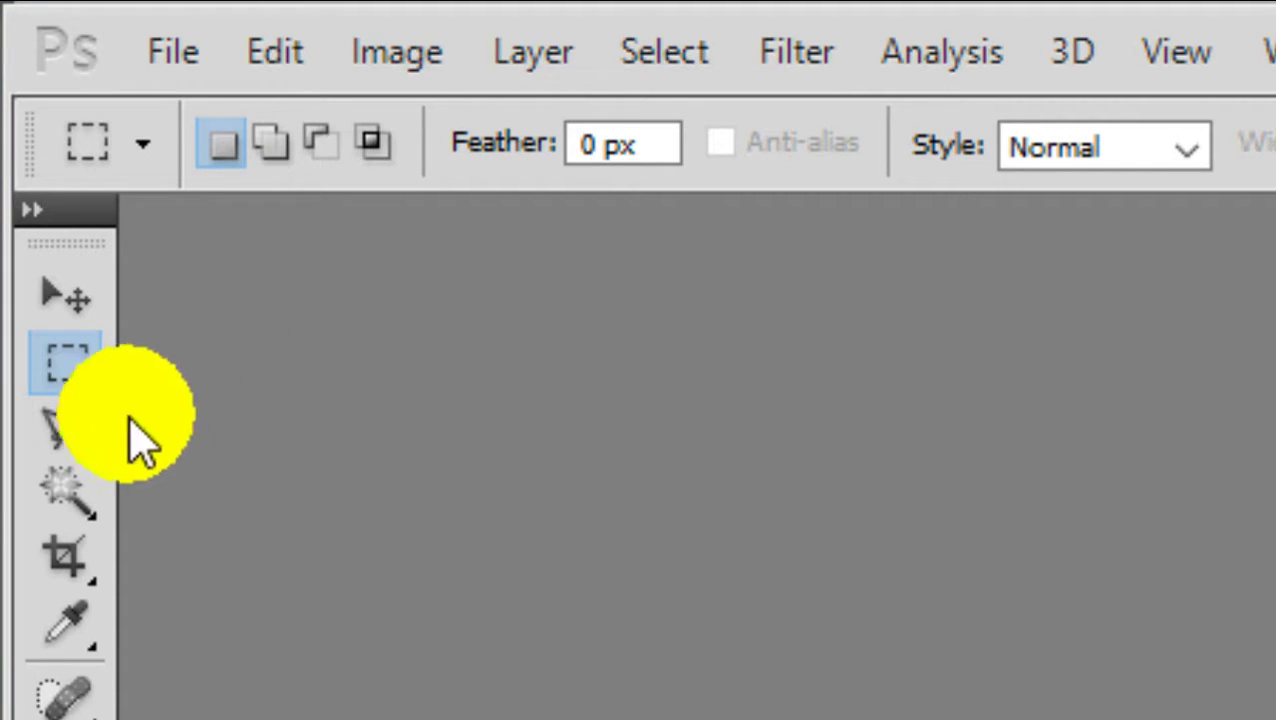
# Step: Make the Polygonal Lasso Tool active from the lasso group and close its flyout
pyautogui.click(65, 442)
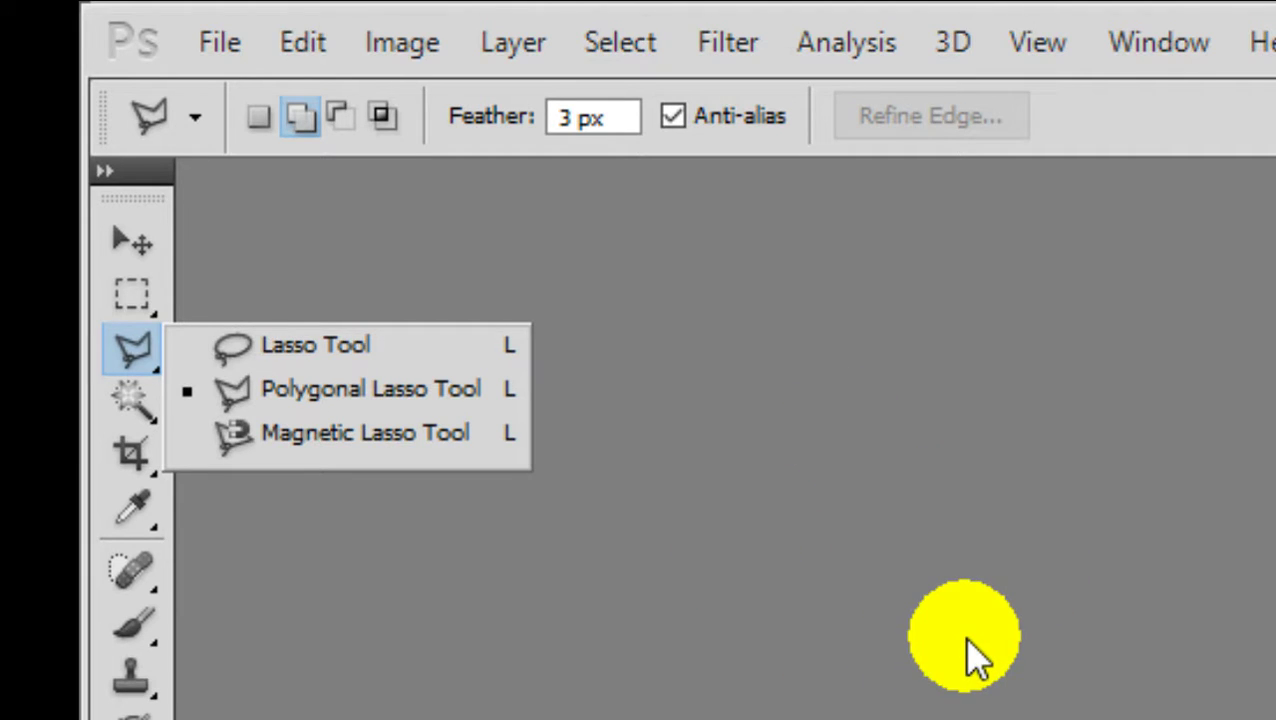
pyautogui.click(967, 640)
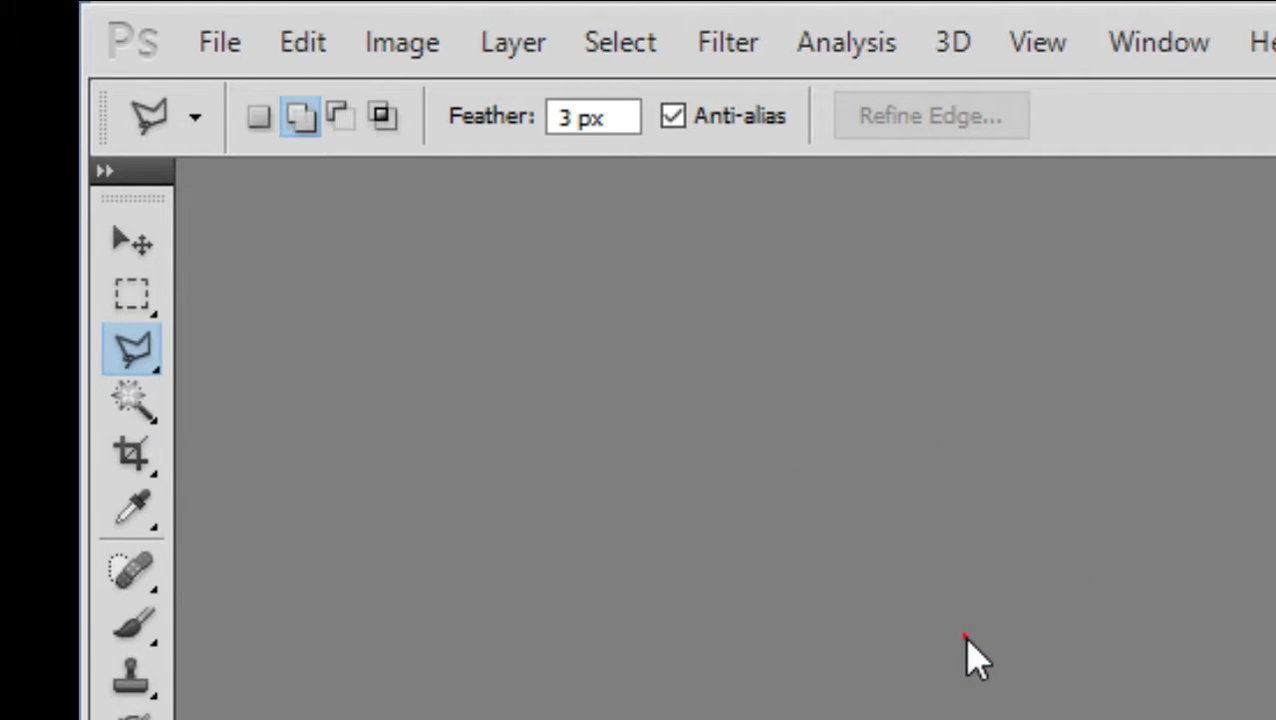
pyautogui.click(965, 638)
# Step: Open shahrukh-khan-8.jpg and pull its tab out into a floating window
pyautogui.doubleClick(965, 638)
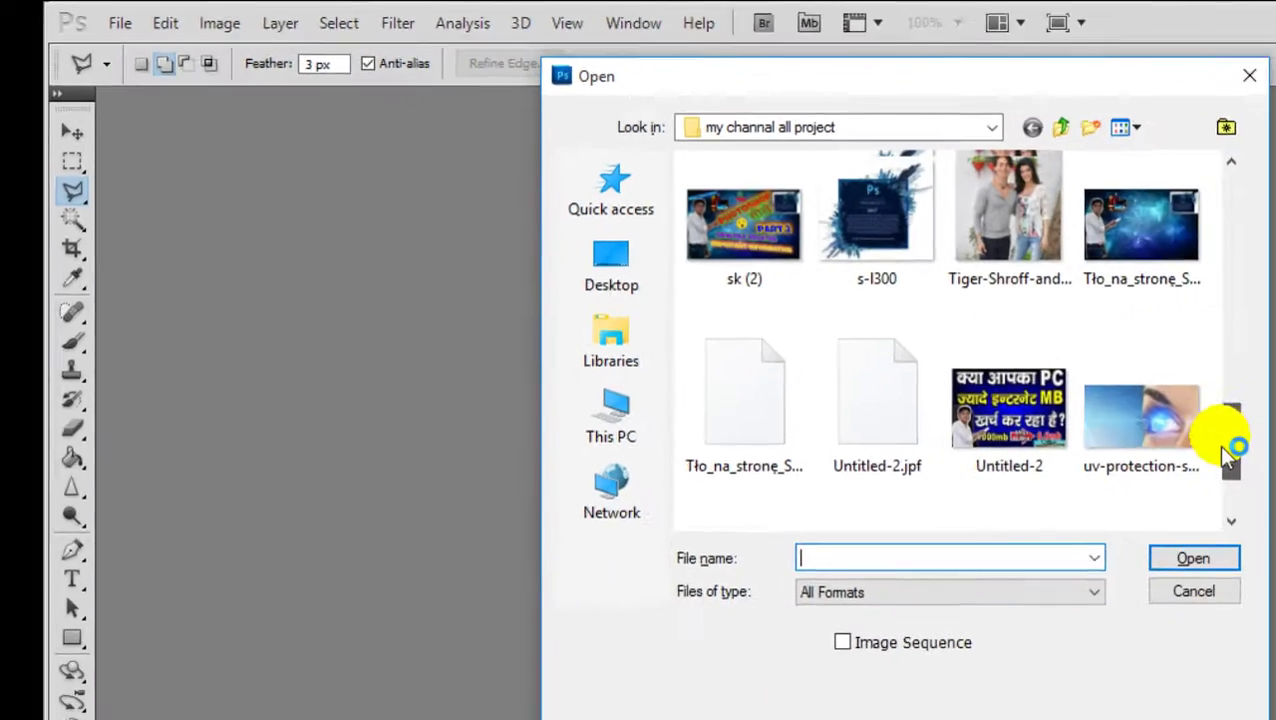
pyautogui.scroll(1, 1025, 365)
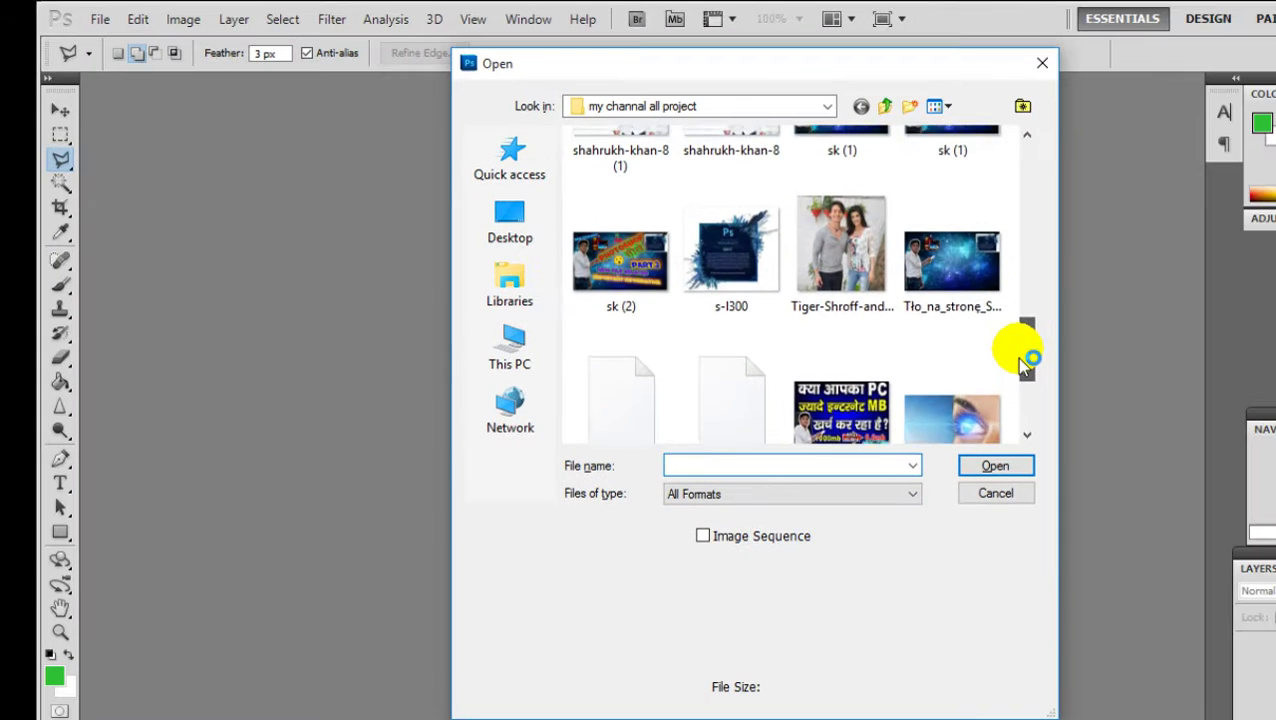
pyautogui.moveTo(1025, 365); pyautogui.dragTo(1000, 318)
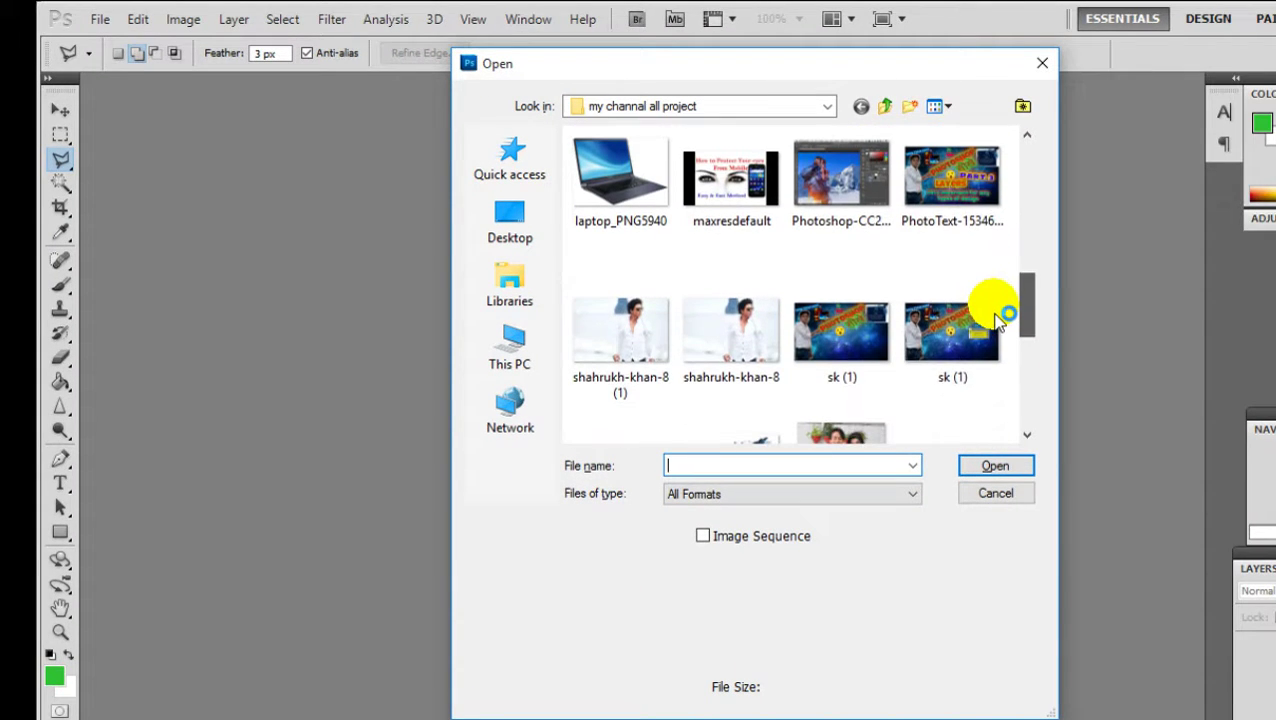
pyautogui.doubleClick(706, 346)
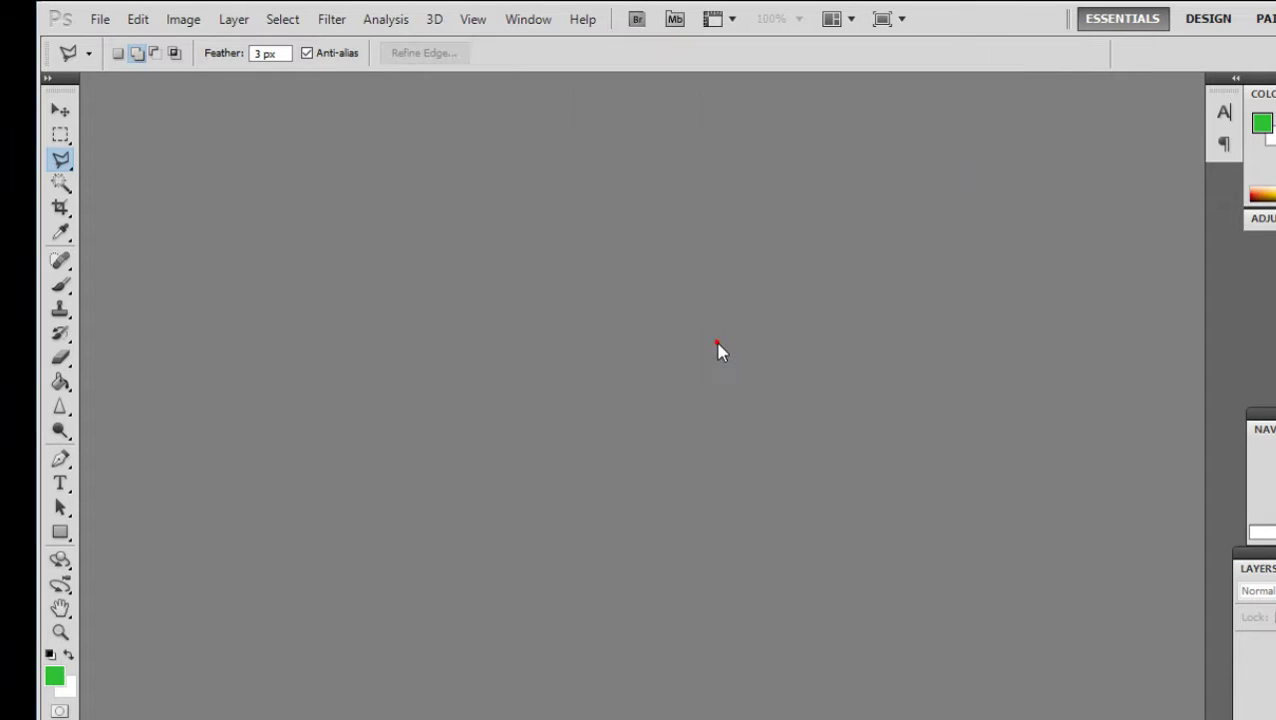
pyautogui.click(716, 342)
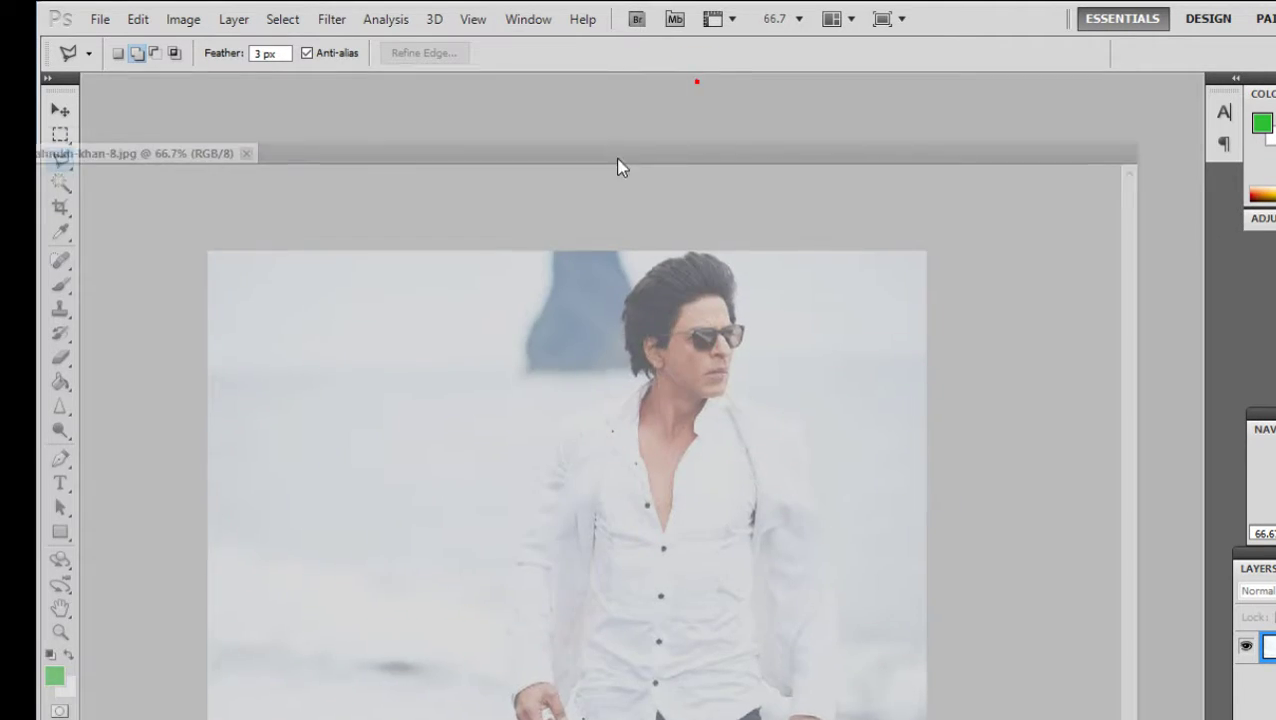
pyautogui.moveTo(700, 90); pyautogui.dragTo(581, 134)
# Step: Open images (1).jpg into the same window and centre it on screen
pyautogui.doubleClick(1000, 474)
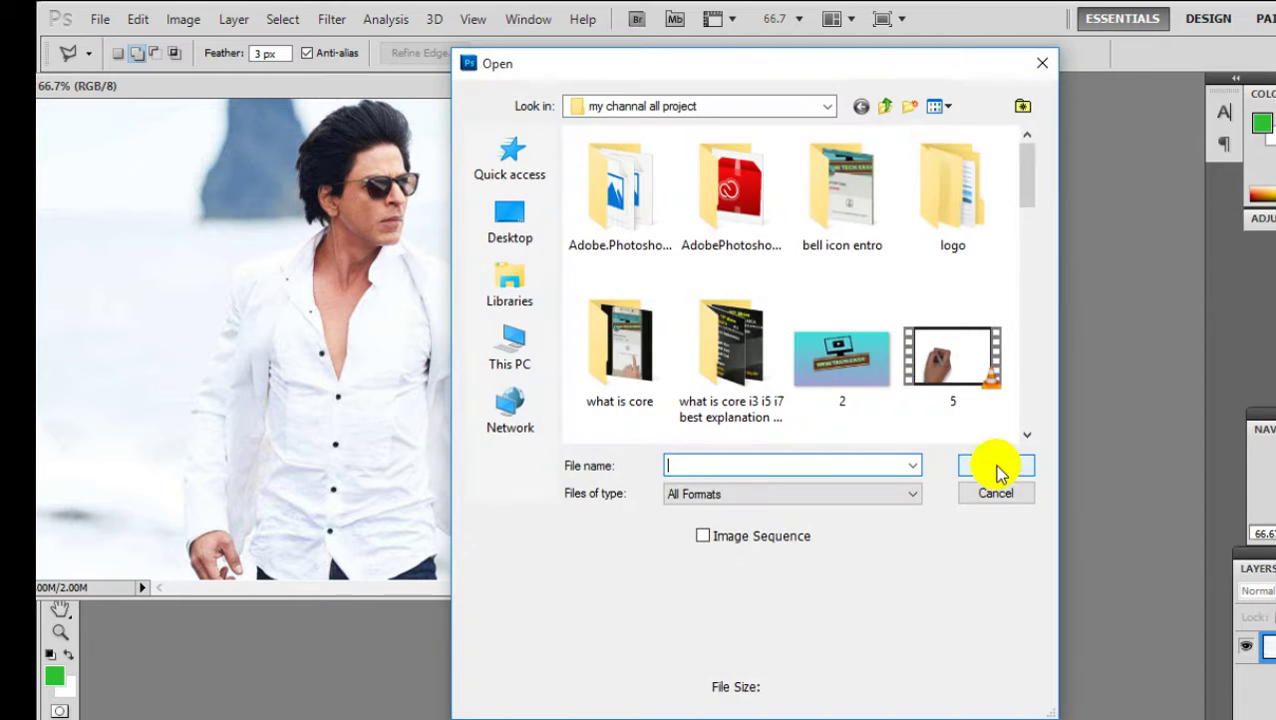
pyautogui.moveTo(1025, 185)
pyautogui.mouseDown()
pyautogui.moveTo(1025, 410)
pyautogui.moveTo(991, 270)
pyautogui.mouseUp()
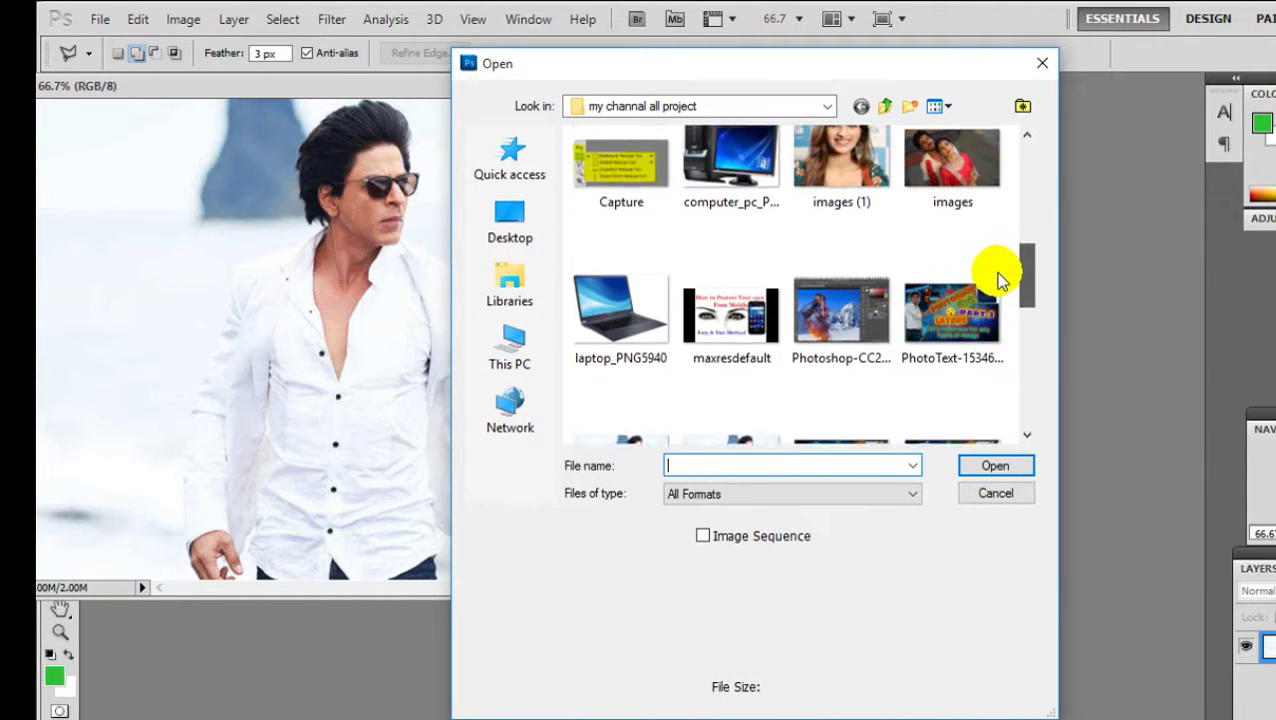
pyautogui.doubleClick(842, 205)
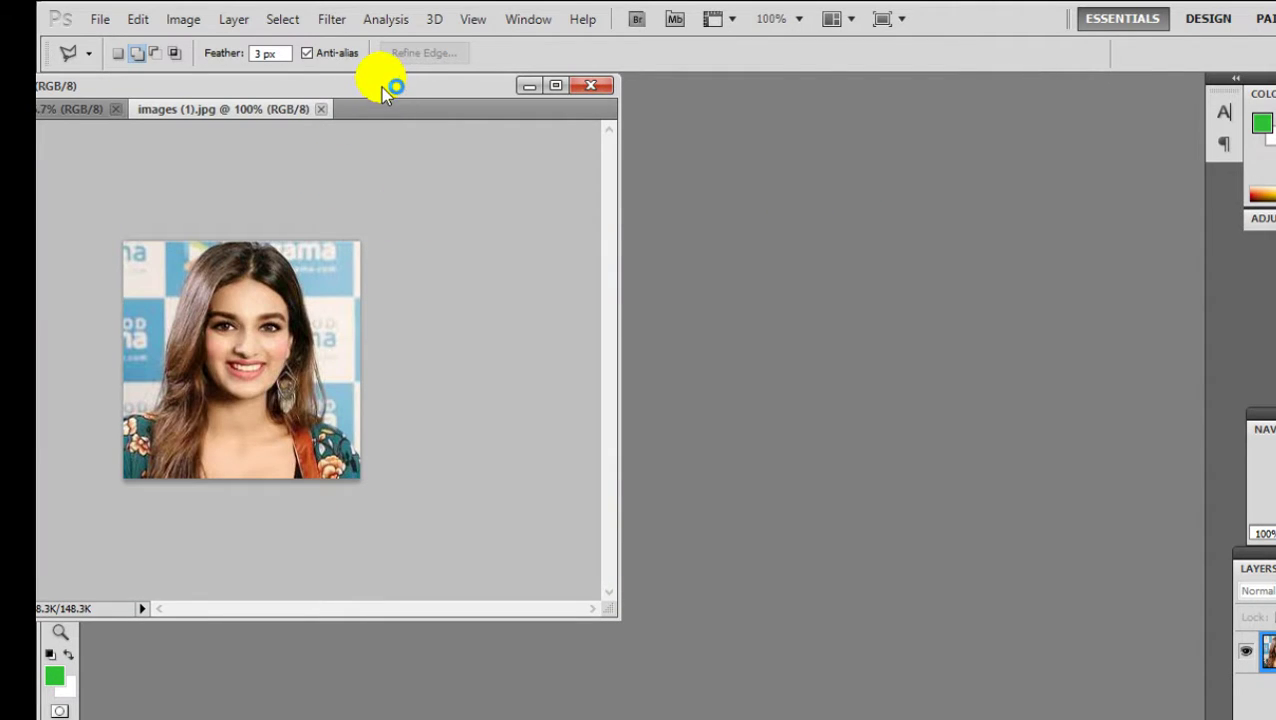
pyautogui.moveTo(380, 88); pyautogui.dragTo(840, 110)
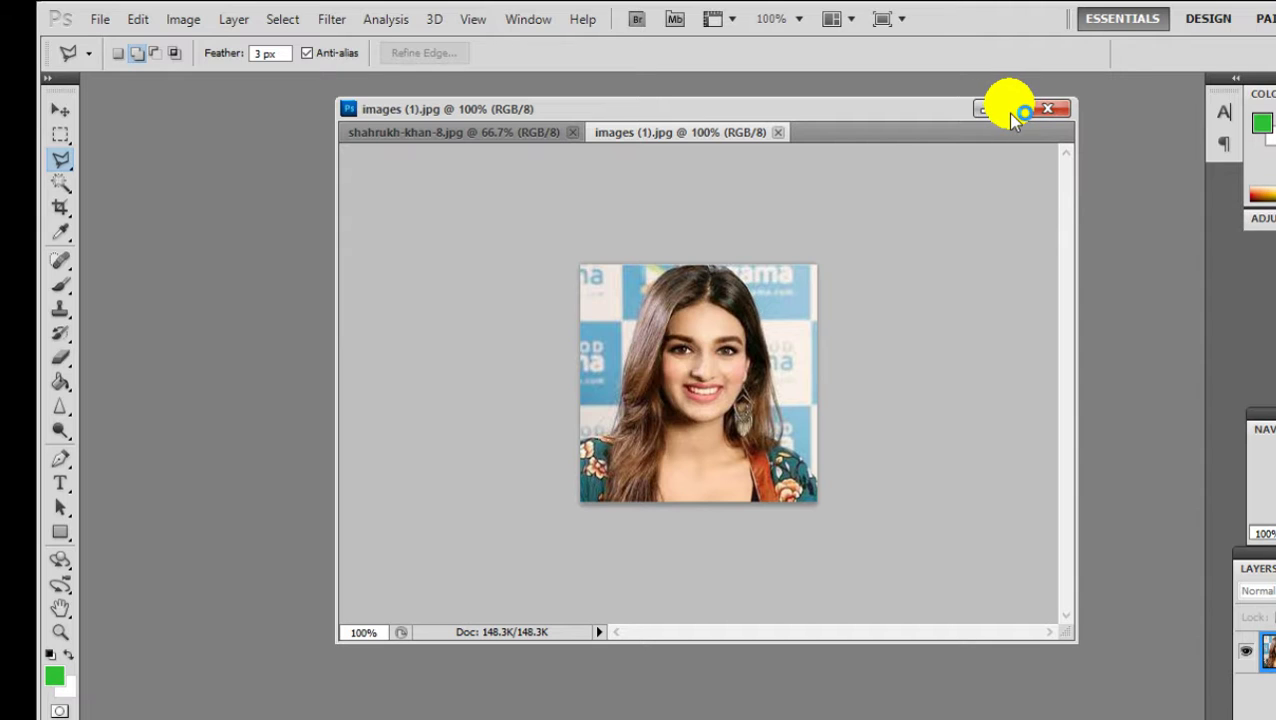
# Step: Bring shahrukh-khan-8.jpg to the front and switch to the freehand Lasso Tool
pyautogui.click(1015, 110)
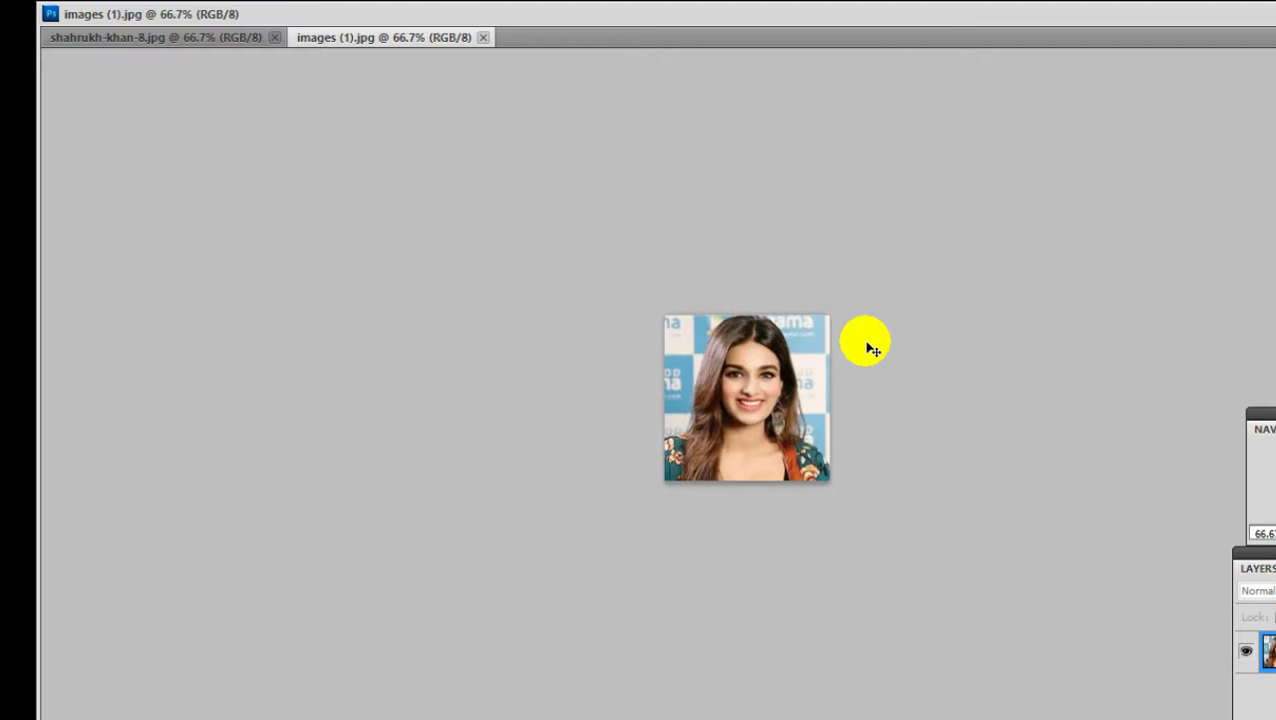
pyautogui.press('f')
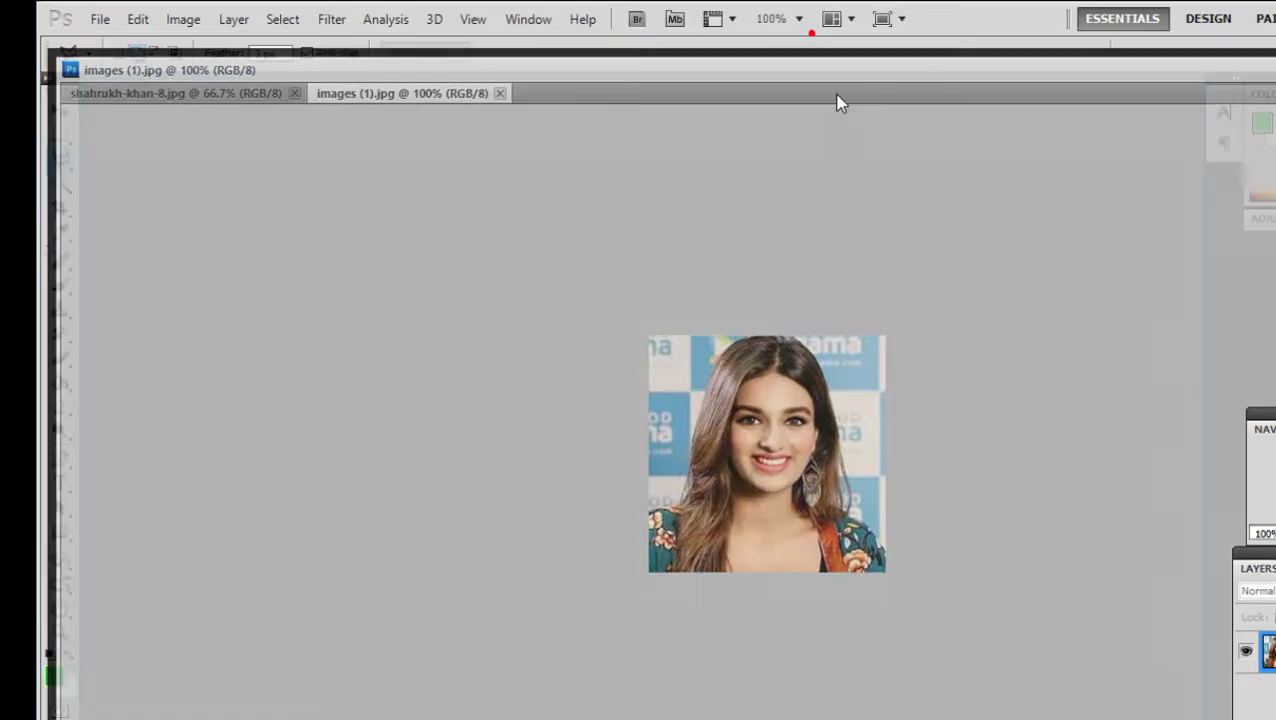
pyautogui.click(409, 131)
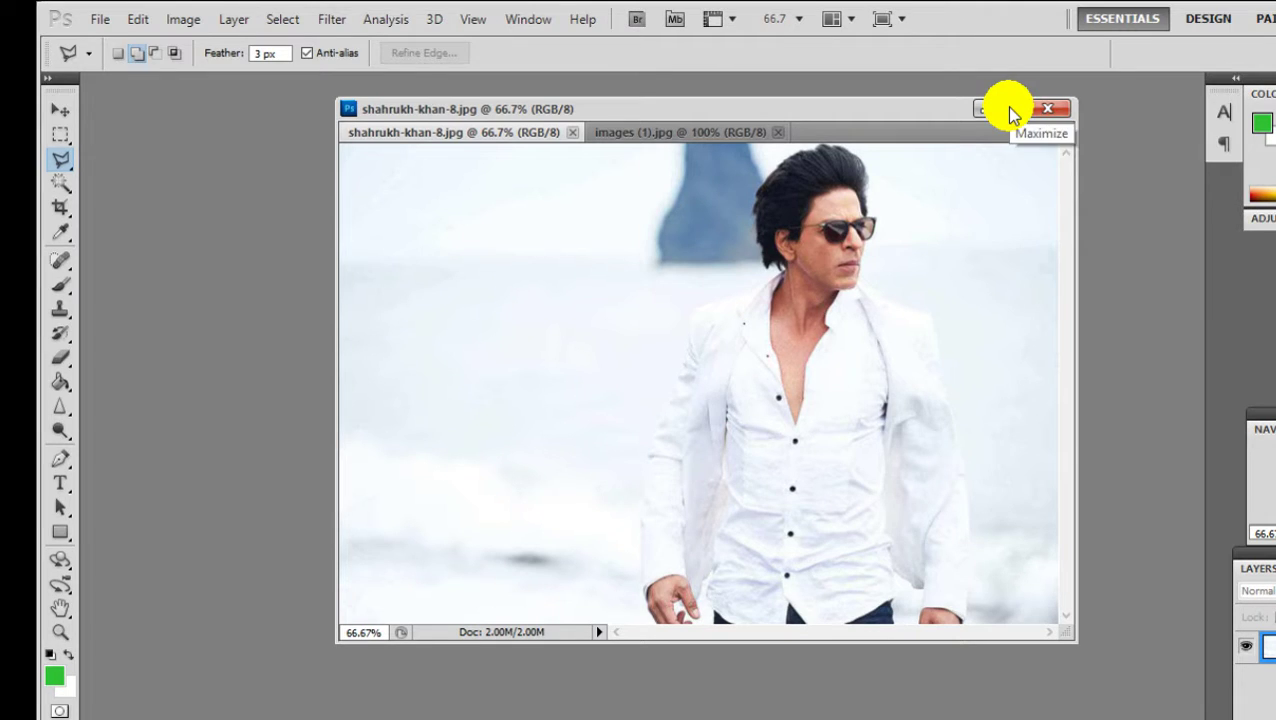
pyautogui.click(1012, 109)
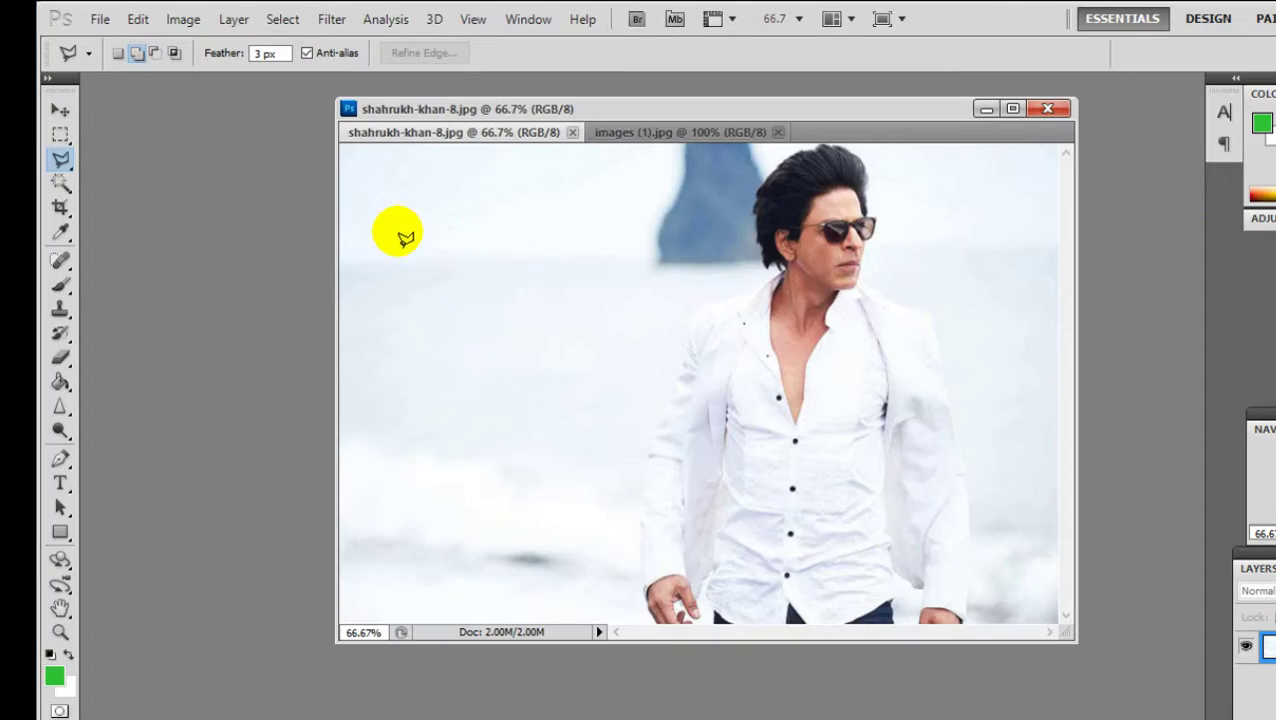
pyautogui.click(60, 160)
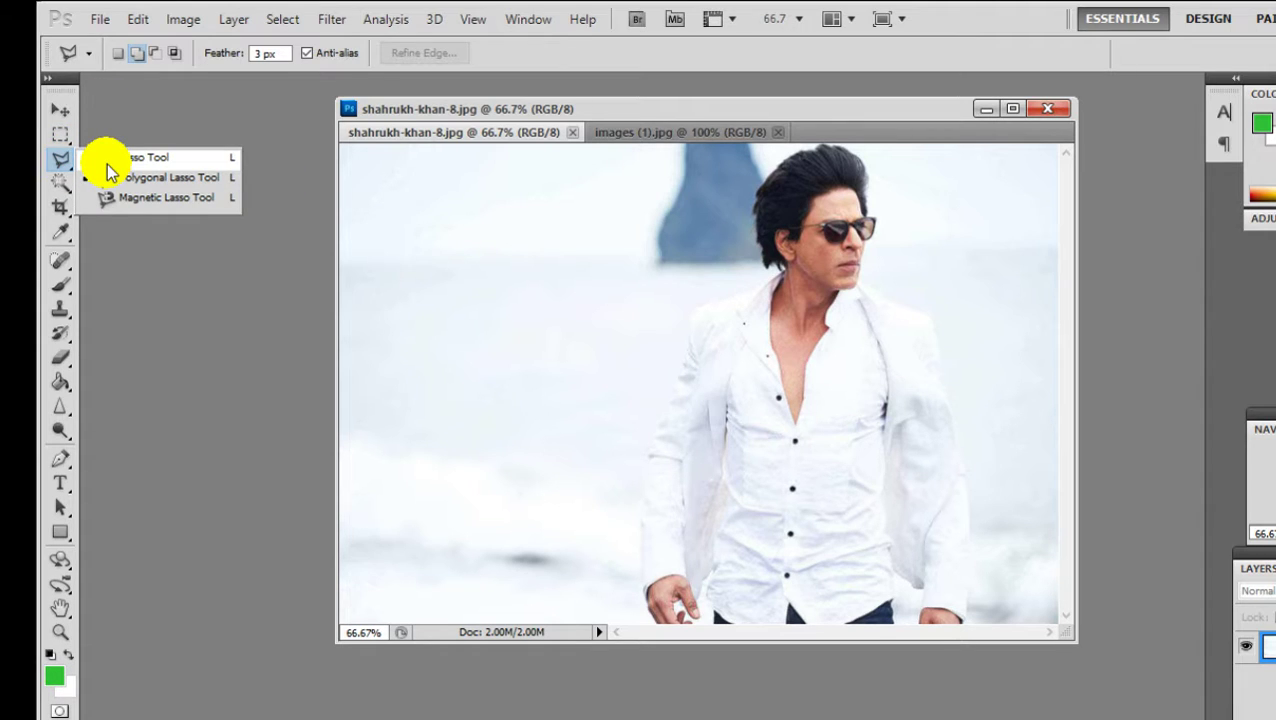
pyautogui.click(107, 163)
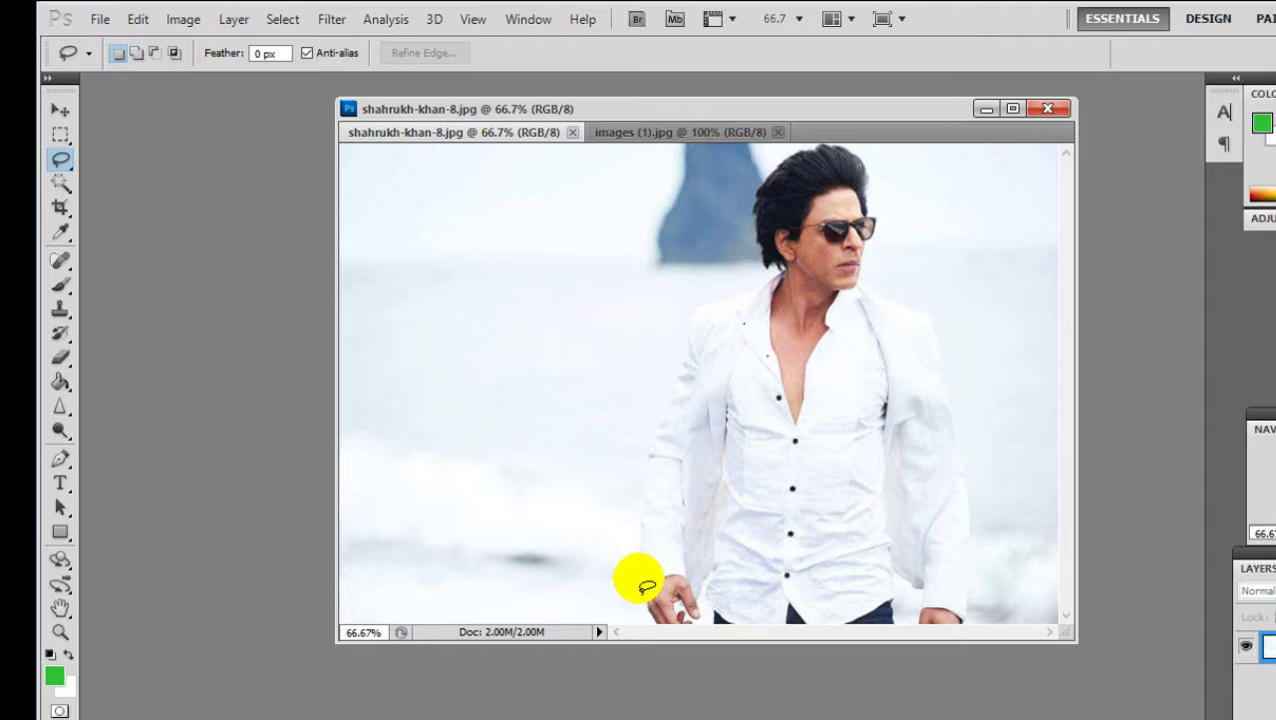
# Step: Trace a freehand lasso from the man's hand over his hair, face and jacket
pyautogui.moveTo(639, 580); pyautogui.dragTo(639, 556)
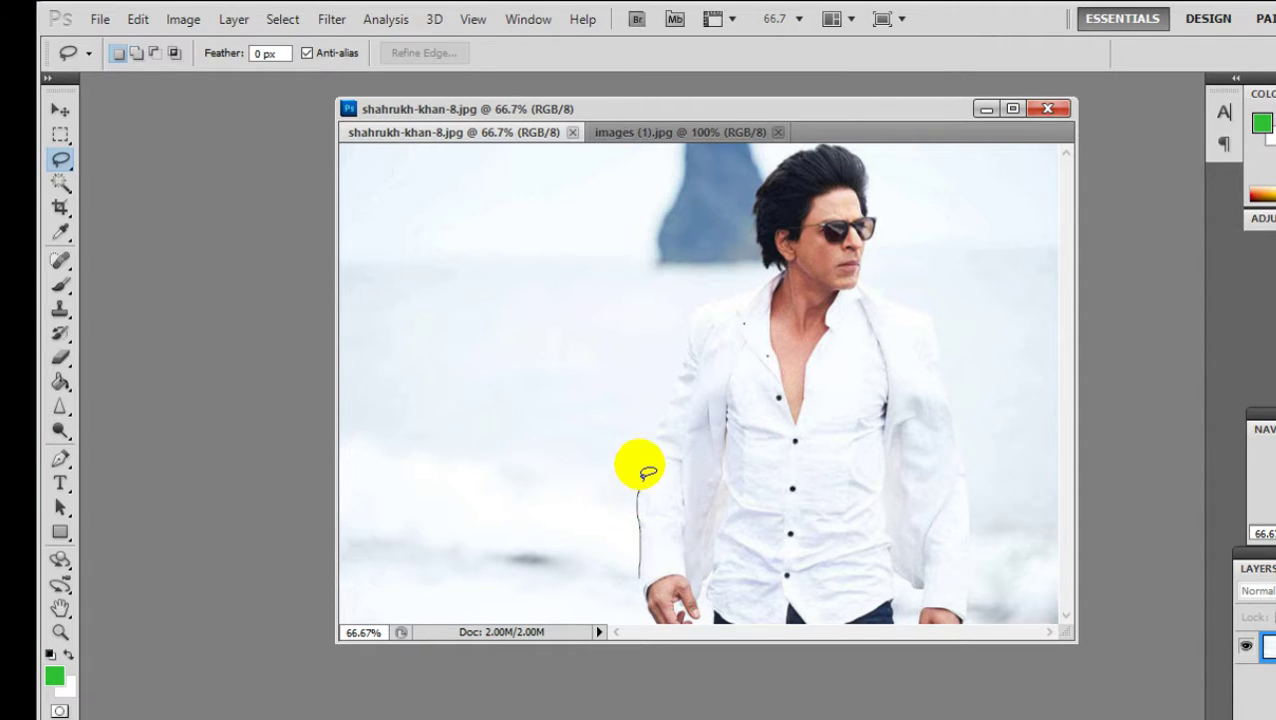
pyautogui.moveTo(640, 556); pyautogui.dragTo(639, 482)
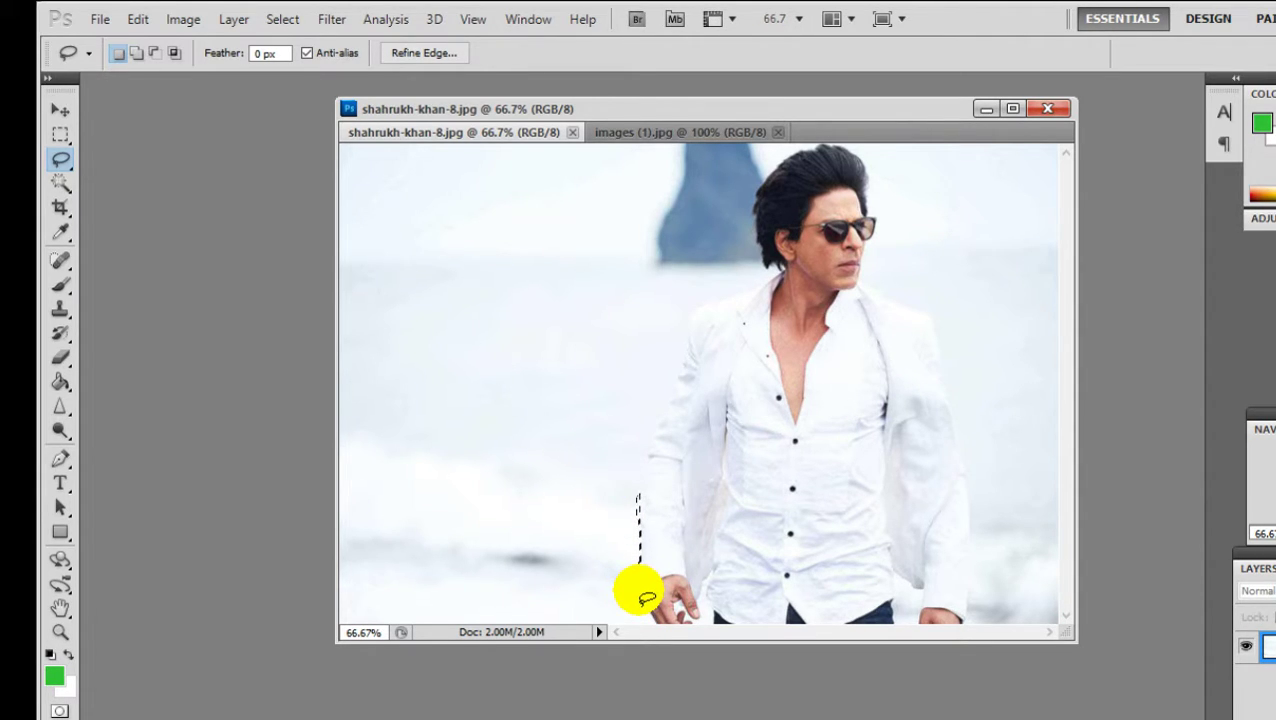
pyautogui.moveTo(645, 598)
pyautogui.mouseDown()
pyautogui.moveTo(646, 469)
pyautogui.moveTo(675, 354)
pyautogui.moveTo(712, 287)
pyautogui.moveTo(777, 283)
pyautogui.moveTo(746, 208)
pyautogui.moveTo(755, 185)
pyautogui.moveTo(783, 148)
pyautogui.moveTo(848, 150)
pyautogui.moveTo(866, 157)
pyautogui.moveTo(874, 202)
pyautogui.mouseUp()
pyautogui.click(641, 589)
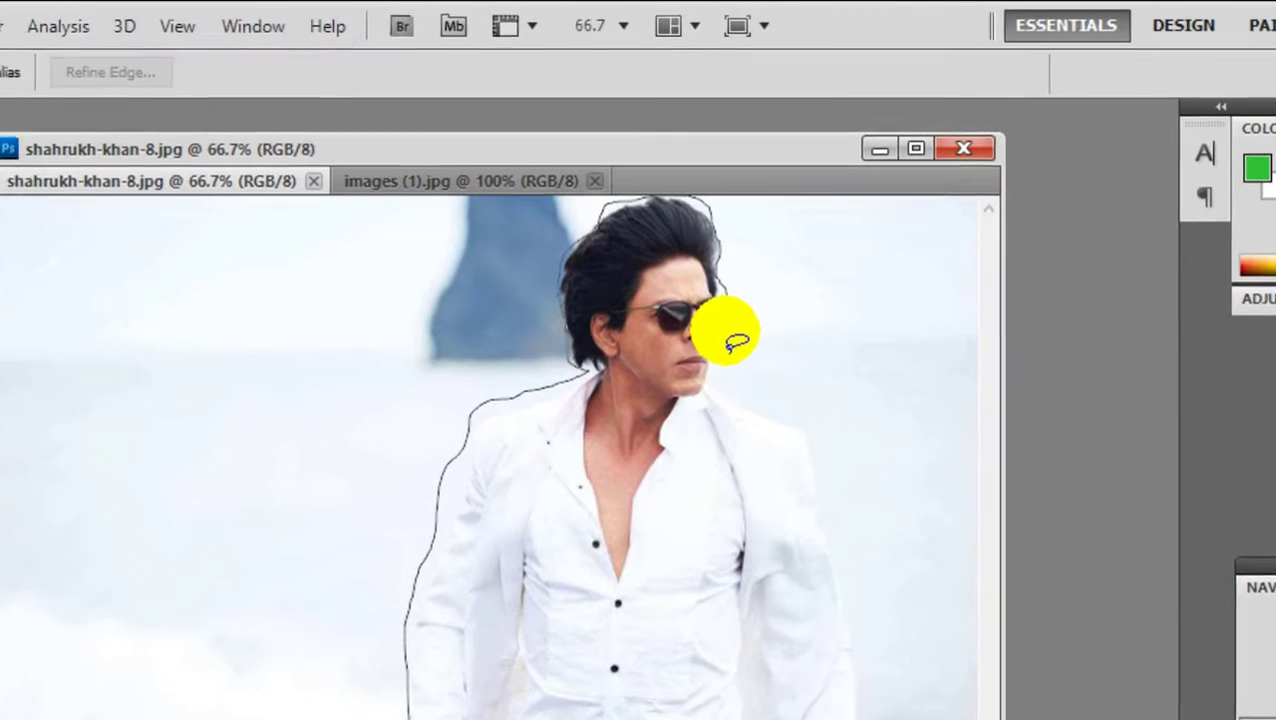
pyautogui.moveTo(886, 232); pyautogui.dragTo(874, 269)
pyautogui.moveTo(682, 395)
pyautogui.mouseDown()
pyautogui.moveTo(676, 422)
pyautogui.moveTo(762, 468)
pyautogui.moveTo(789, 504)
pyautogui.moveTo(828, 719)
pyautogui.mouseUp()
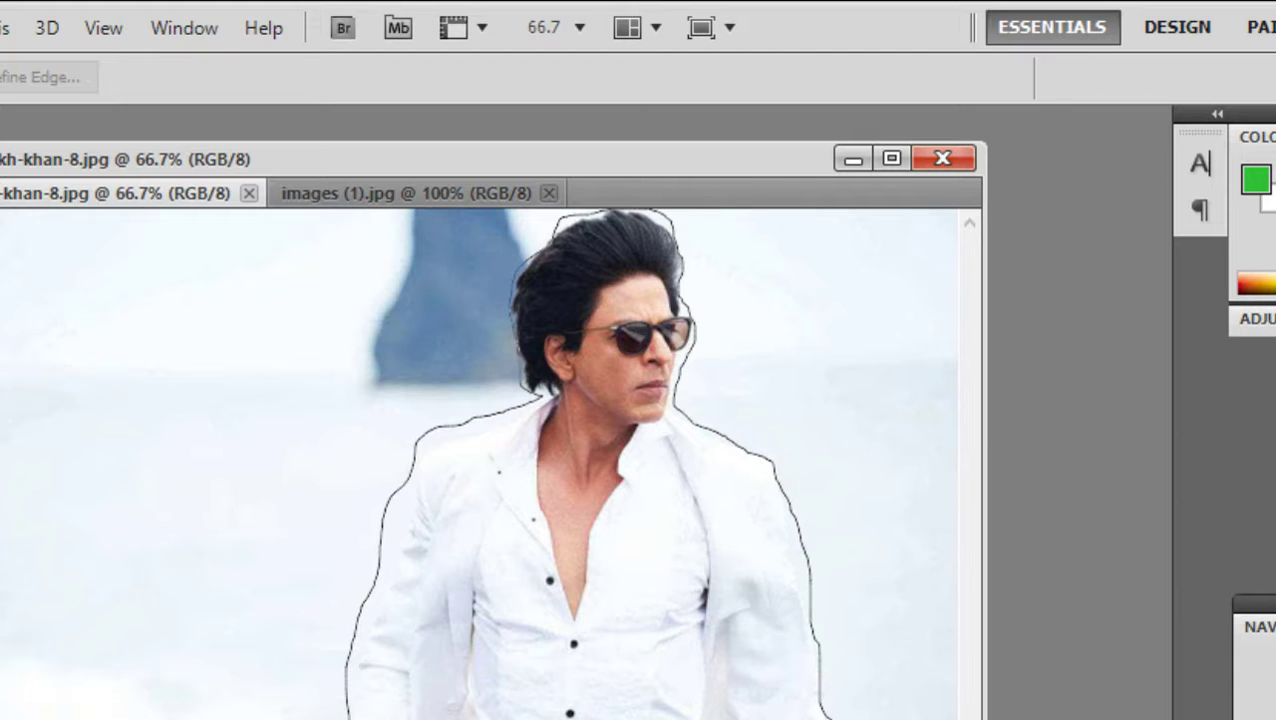
pyautogui.moveTo(828, 719); pyautogui.dragTo(828, 719)
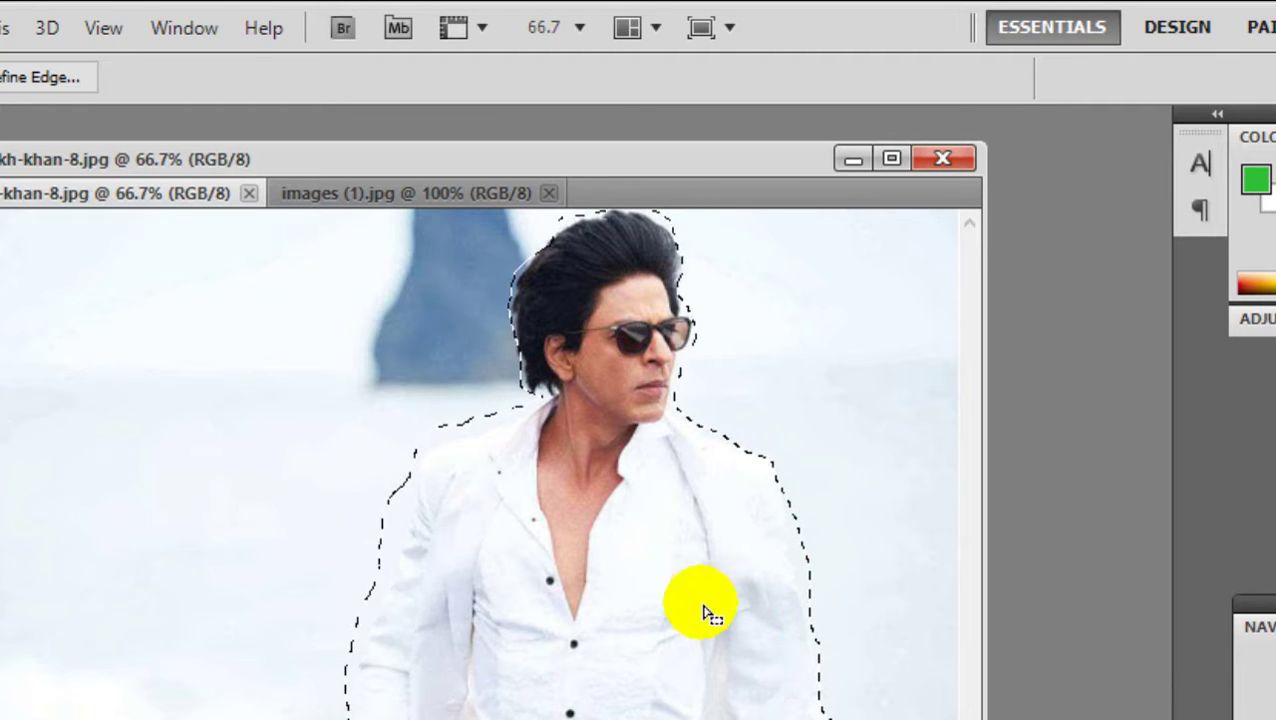
# Step: Test-drag the selected man to several positions, return him to his spot, and deselect
pyautogui.moveTo(620, 618)
pyautogui.mouseDown()
pyautogui.moveTo(333, 698)
pyautogui.moveTo(441, 664)
pyautogui.moveTo(390, 575)
pyautogui.moveTo(326, 551)
pyautogui.mouseUp()
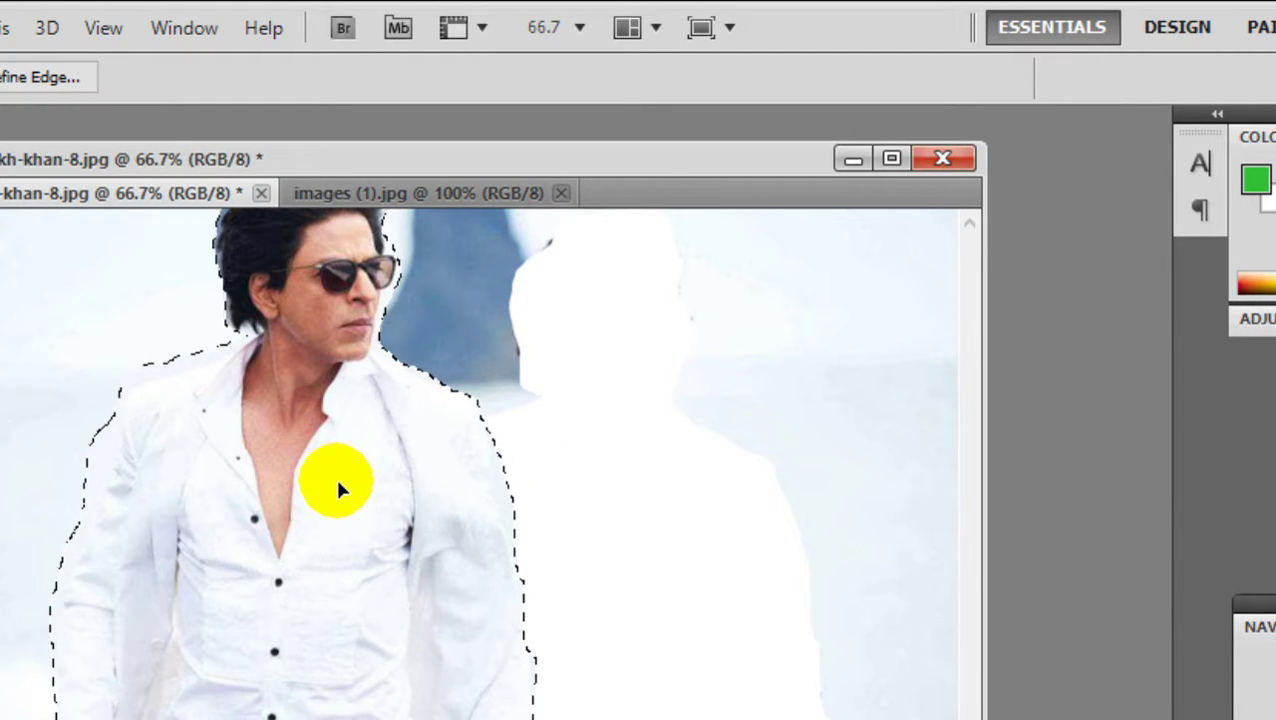
pyautogui.moveTo(336, 527); pyautogui.dragTo(437, 668)
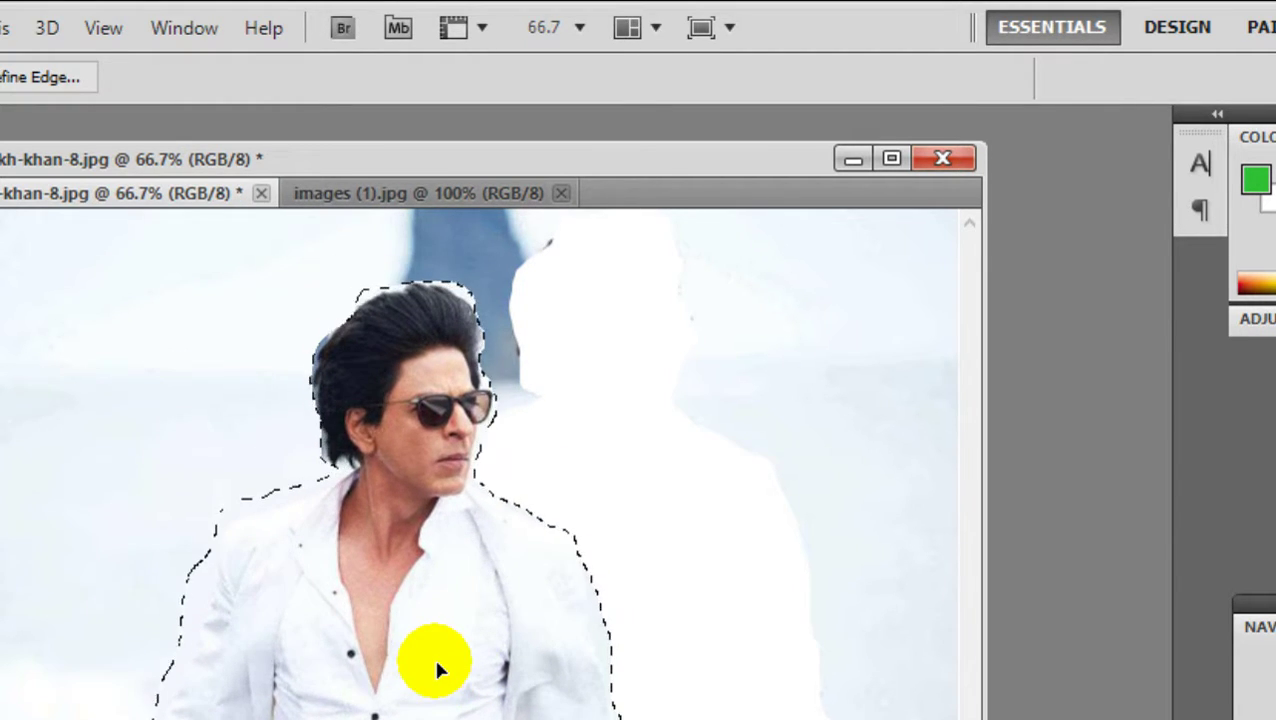
pyautogui.press('l')
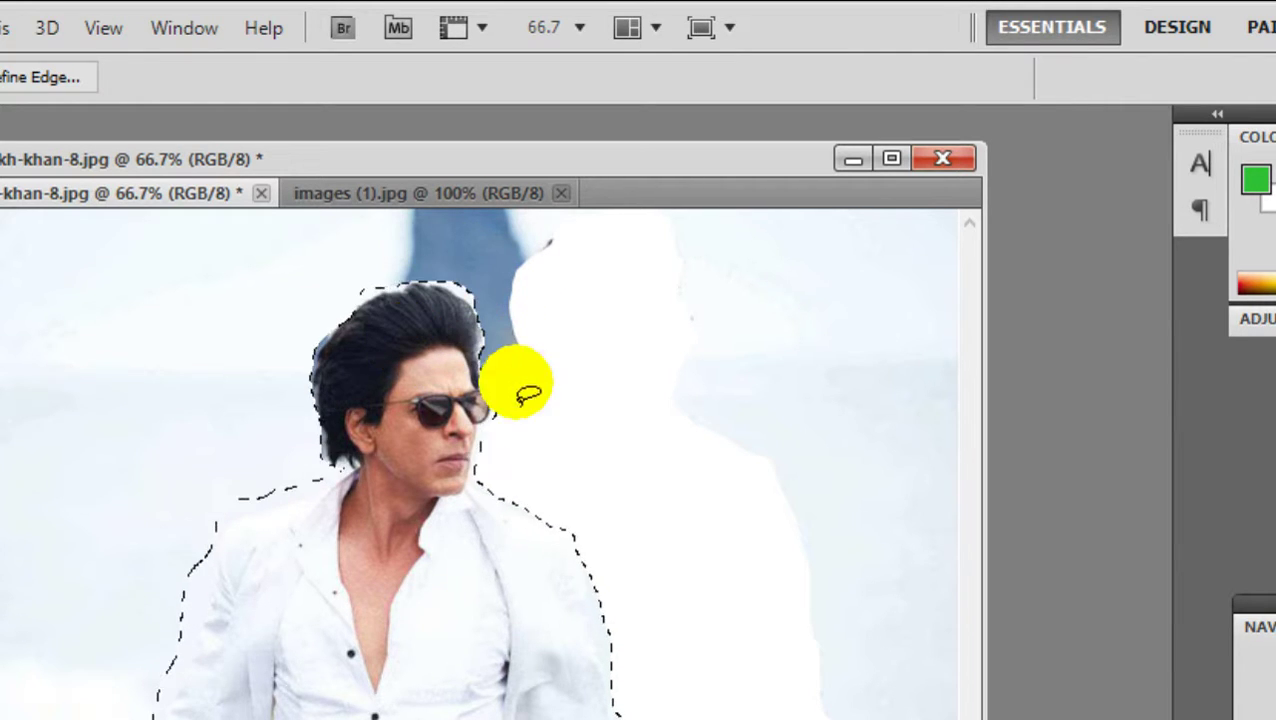
pyautogui.moveTo(383, 652); pyautogui.dragTo(600, 588)
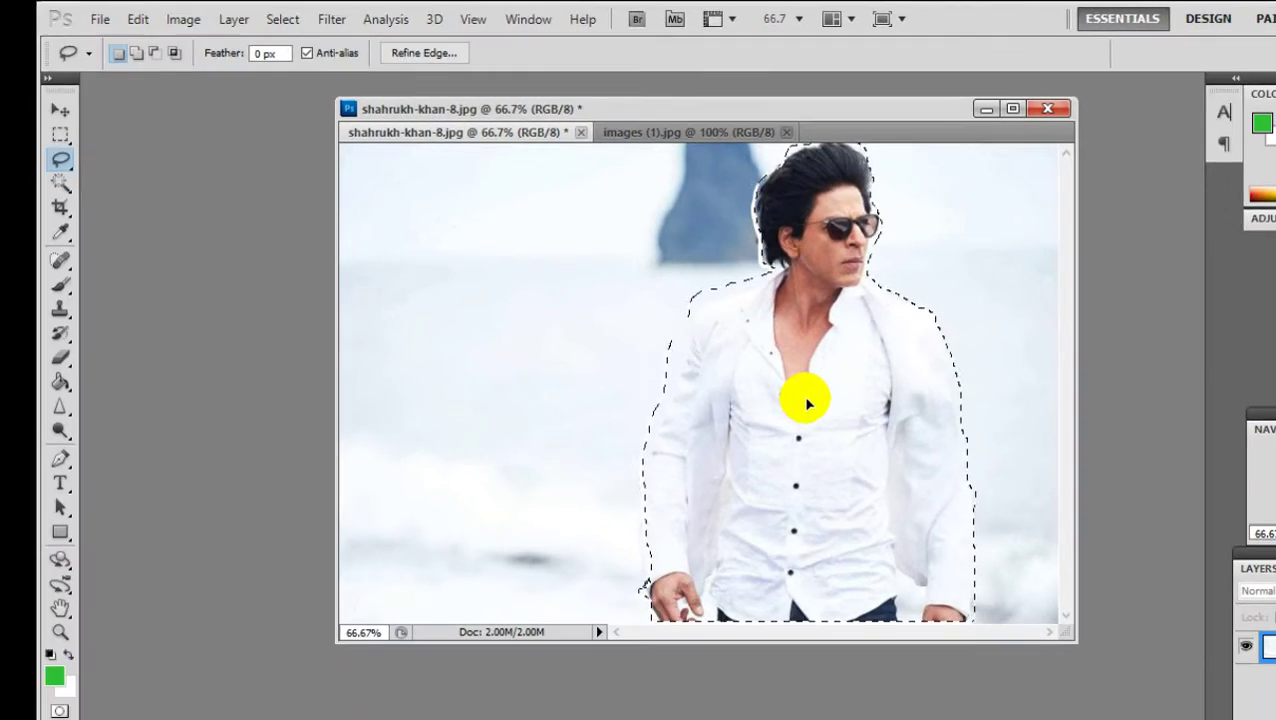
pyautogui.click(810, 403)
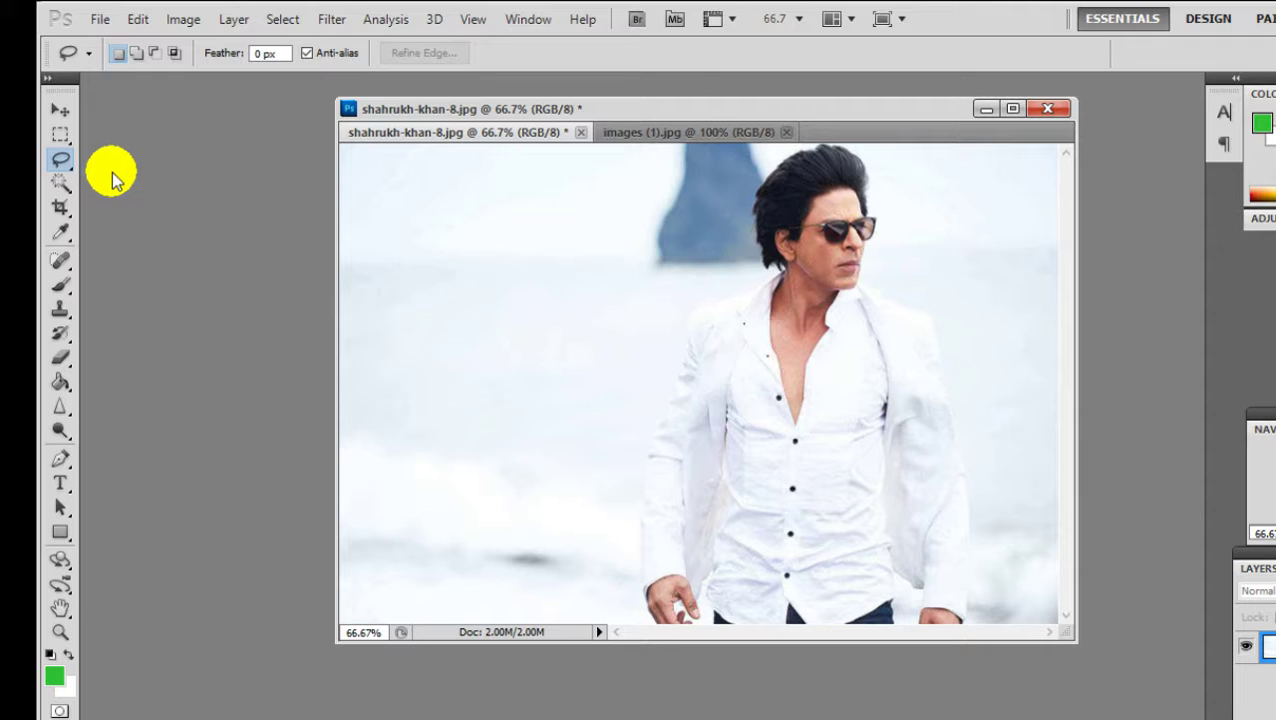
# Step: Switch to the Polygonal Lasso Tool and maximize the document window
pyautogui.rightClick(65, 162)
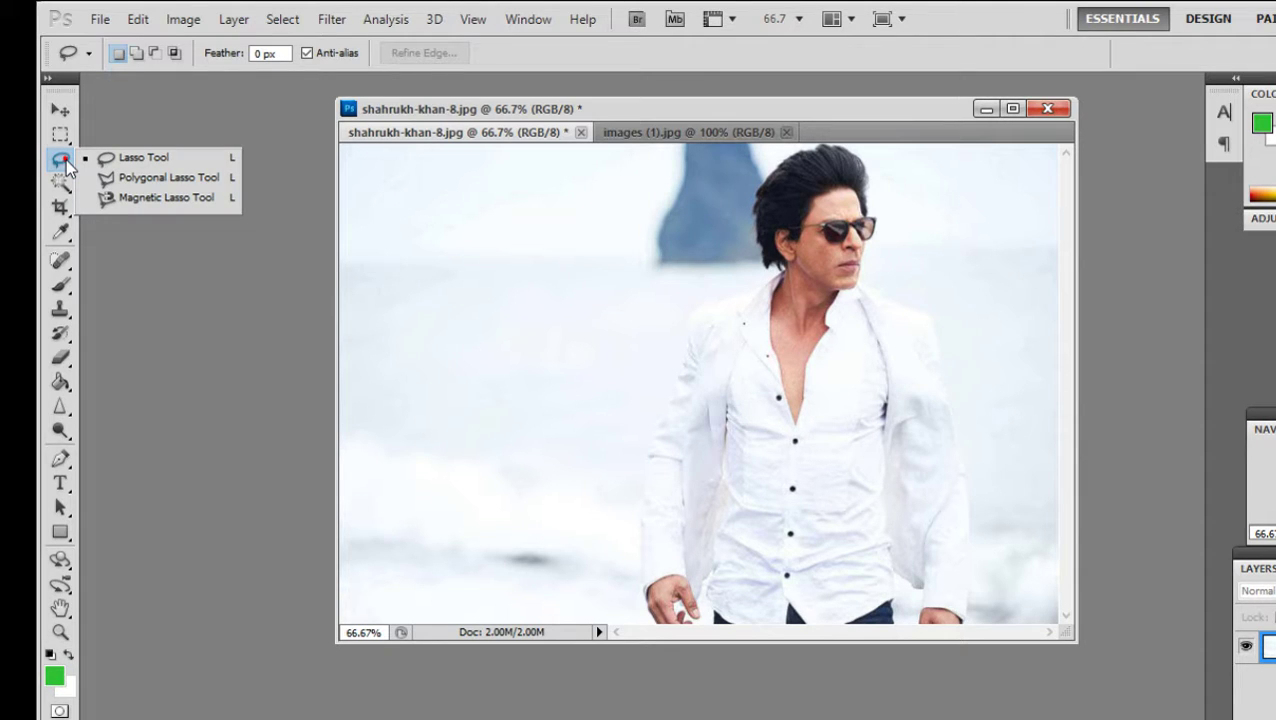
pyautogui.click(127, 180)
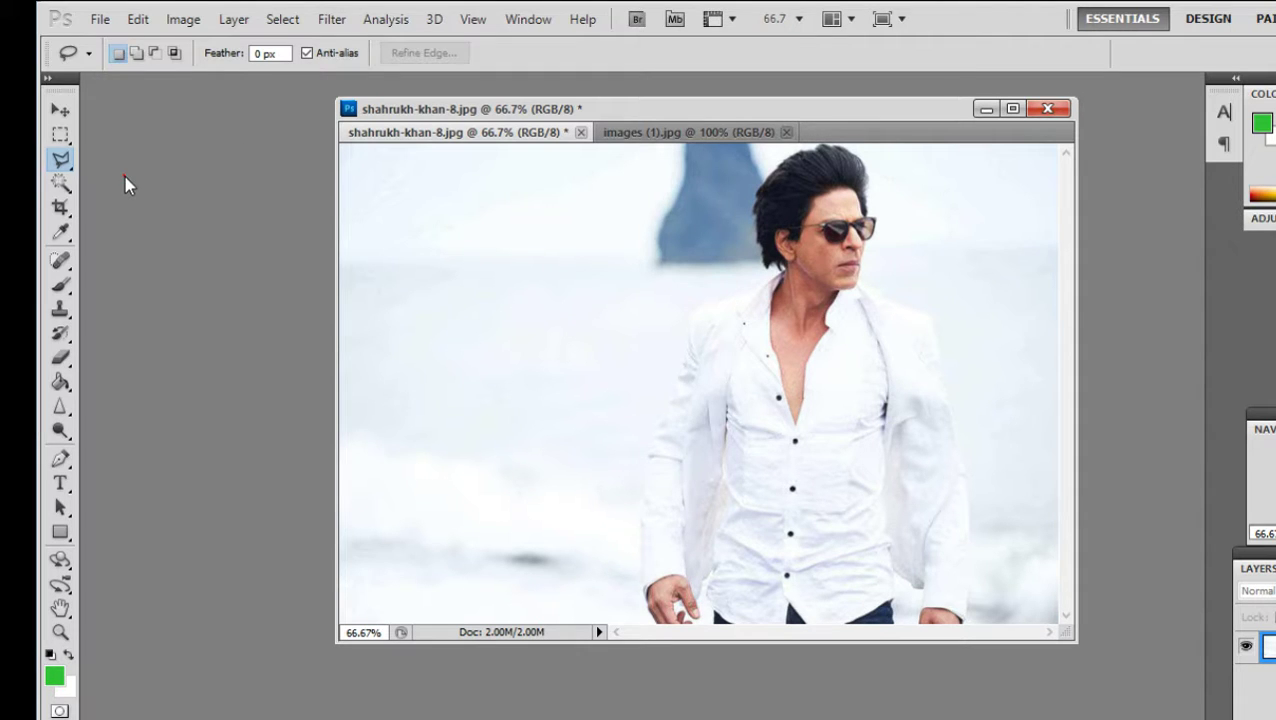
pyautogui.click(1013, 108)
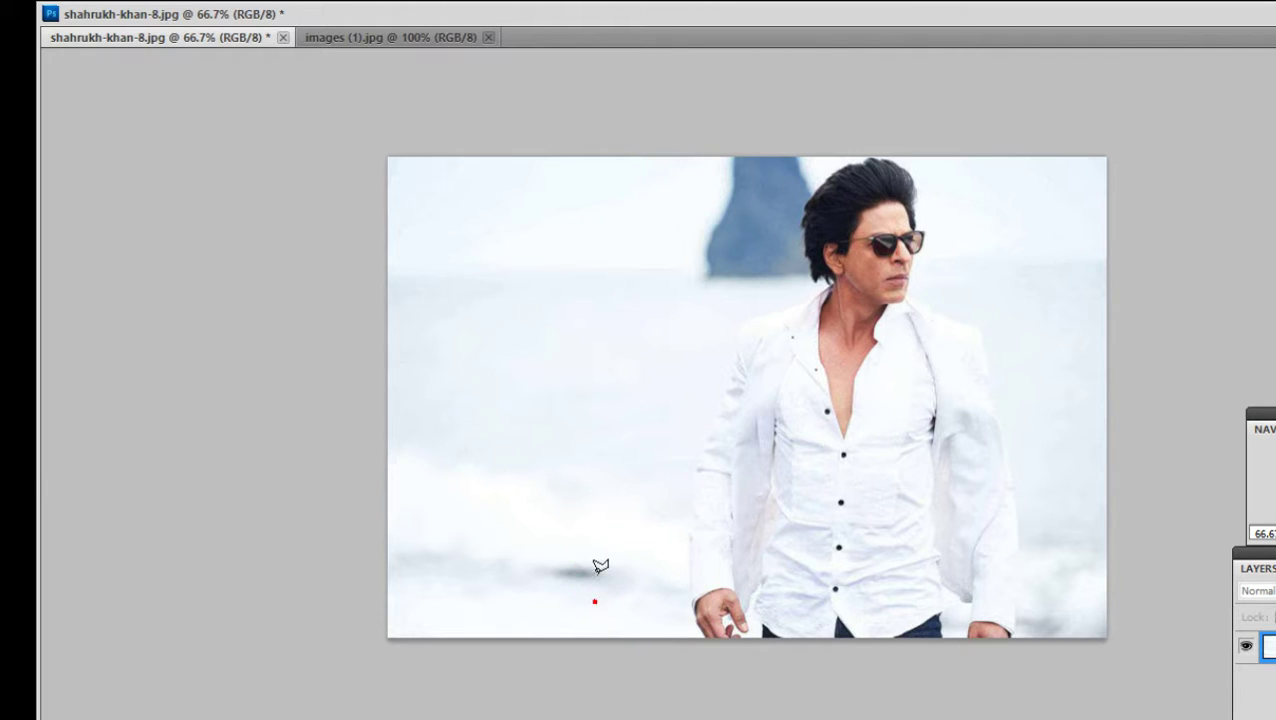
# Step: Draw a closed practice polygon selection in the empty beach left of the man
pyautogui.click(594, 603)
pyautogui.moveTo(596, 604); pyautogui.dragTo(583, 544)
pyautogui.click(450, 397)
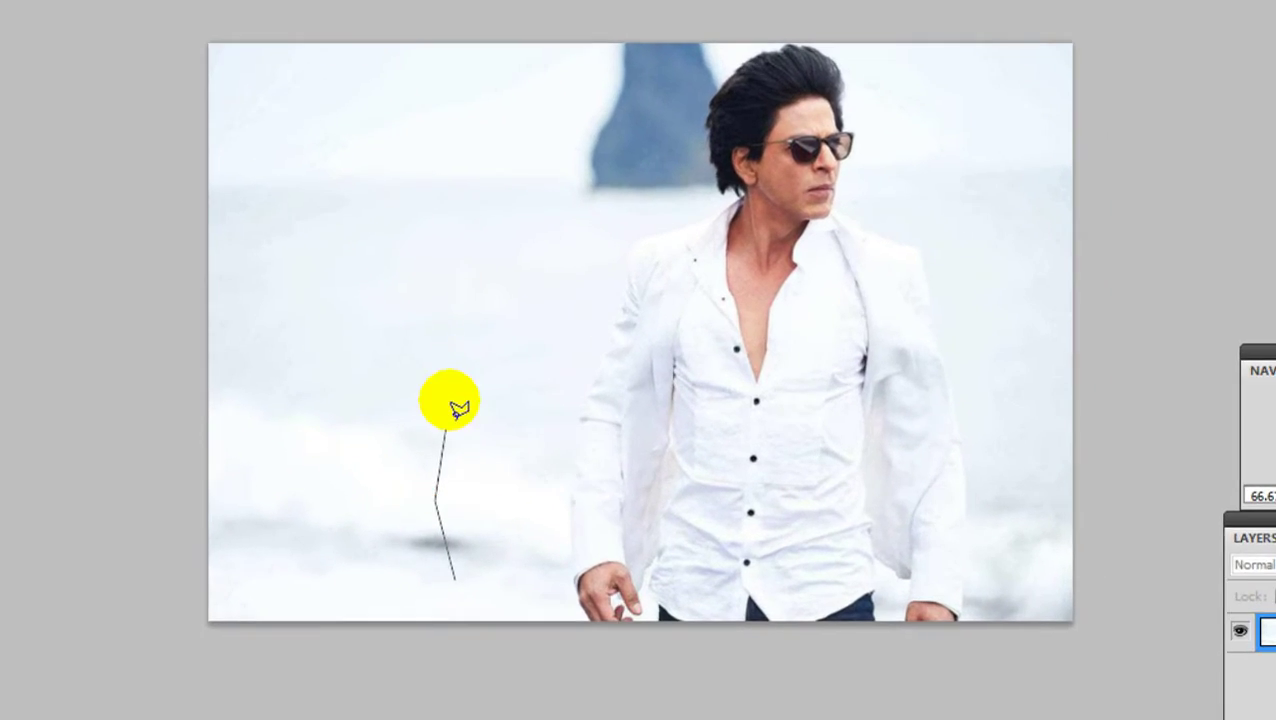
pyautogui.click(424, 239)
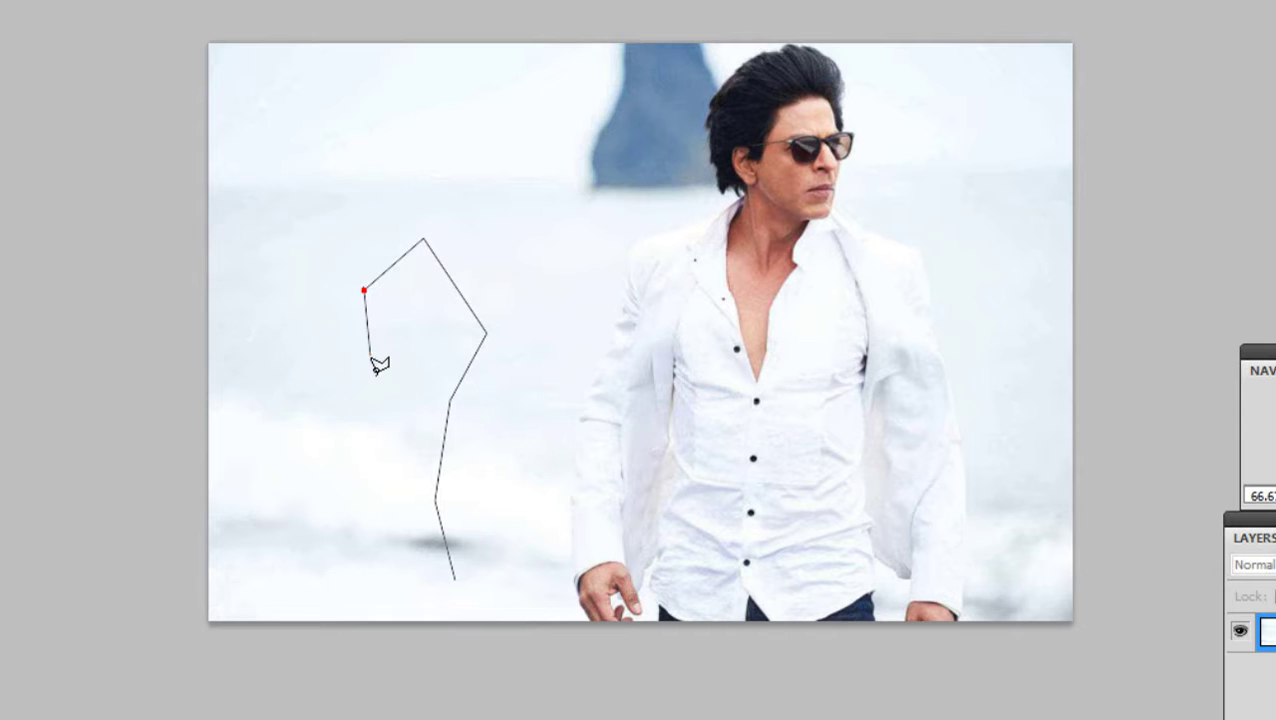
pyautogui.click(415, 529)
pyautogui.click(455, 570)
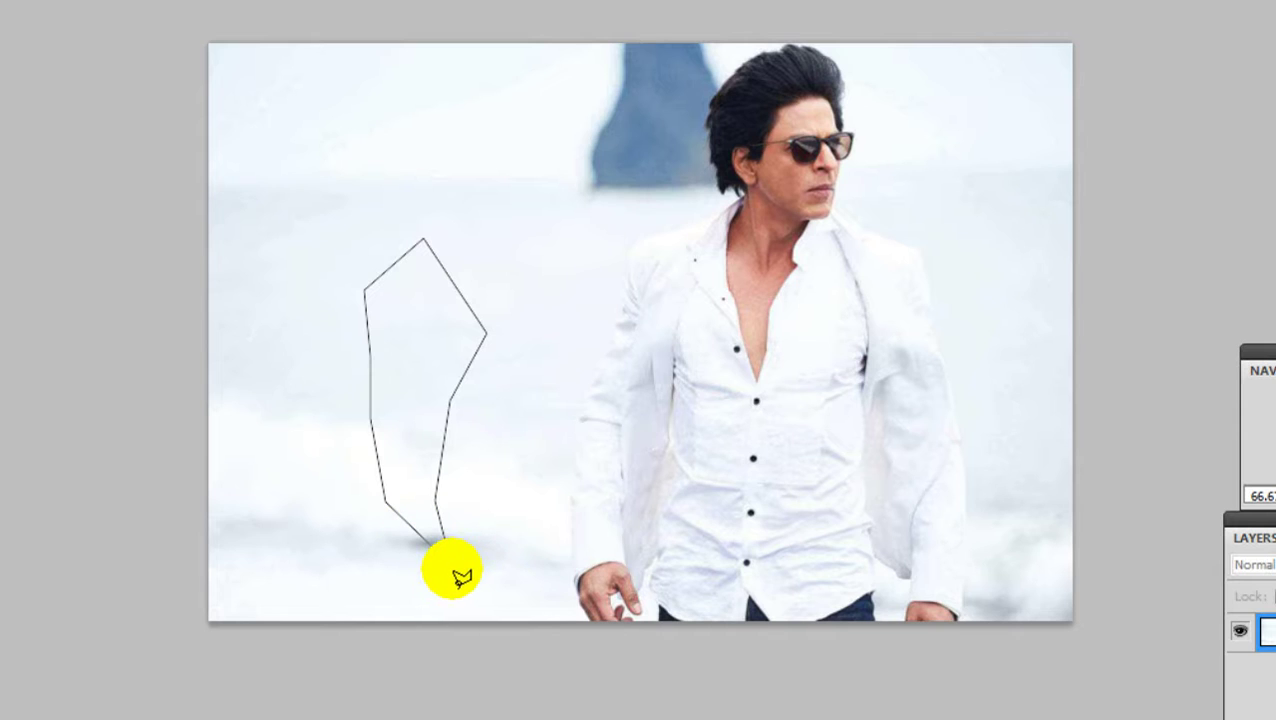
pyautogui.click(423, 525)
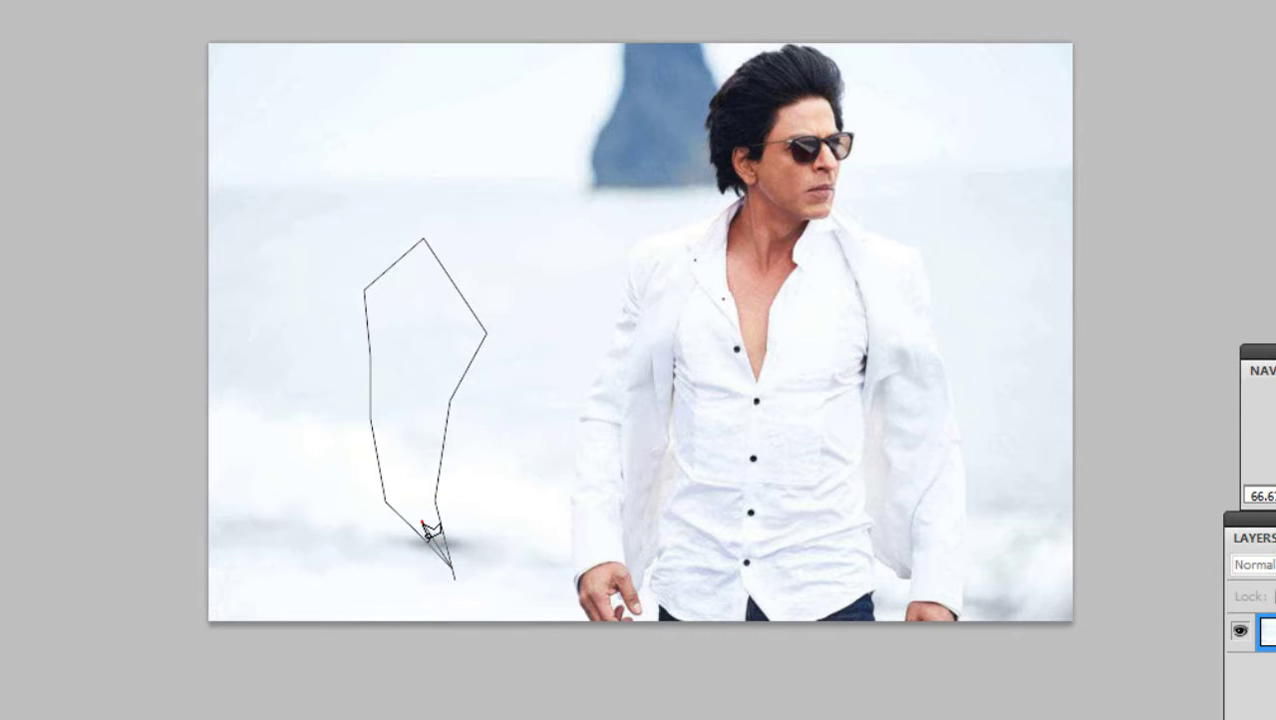
pyautogui.click(424, 525)
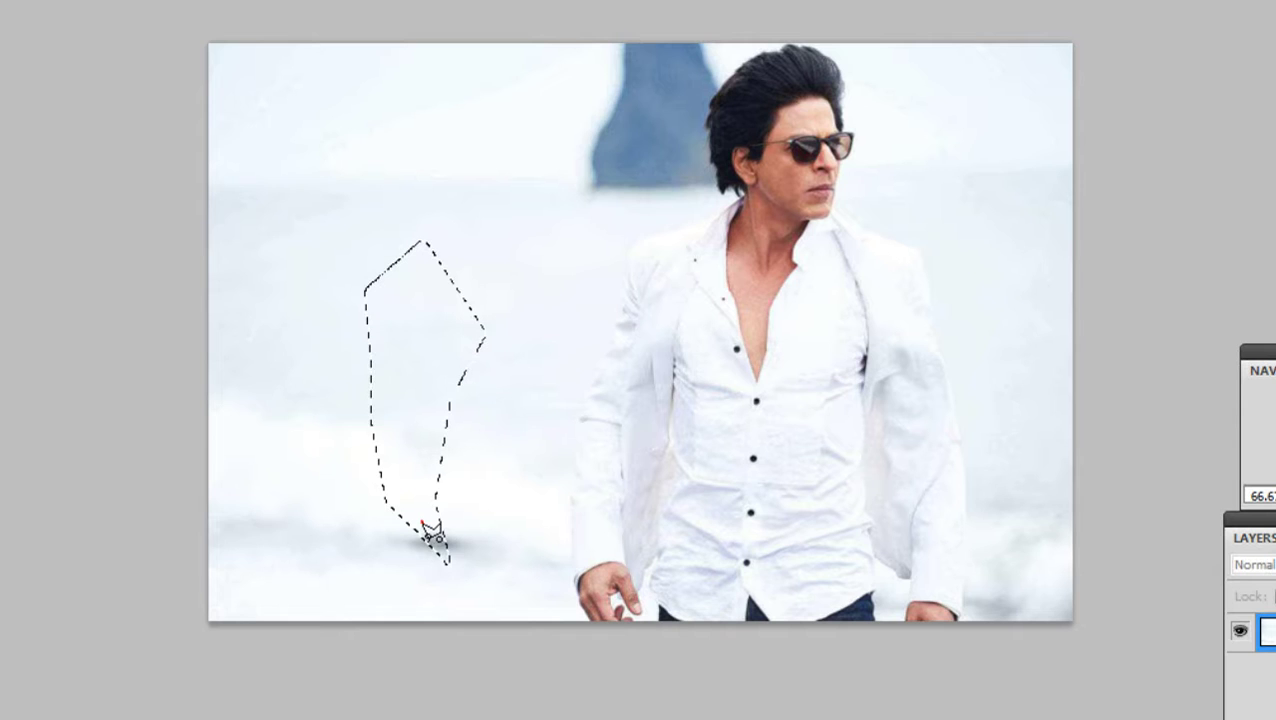
pyautogui.click(492, 531)
pyautogui.press('Escape')
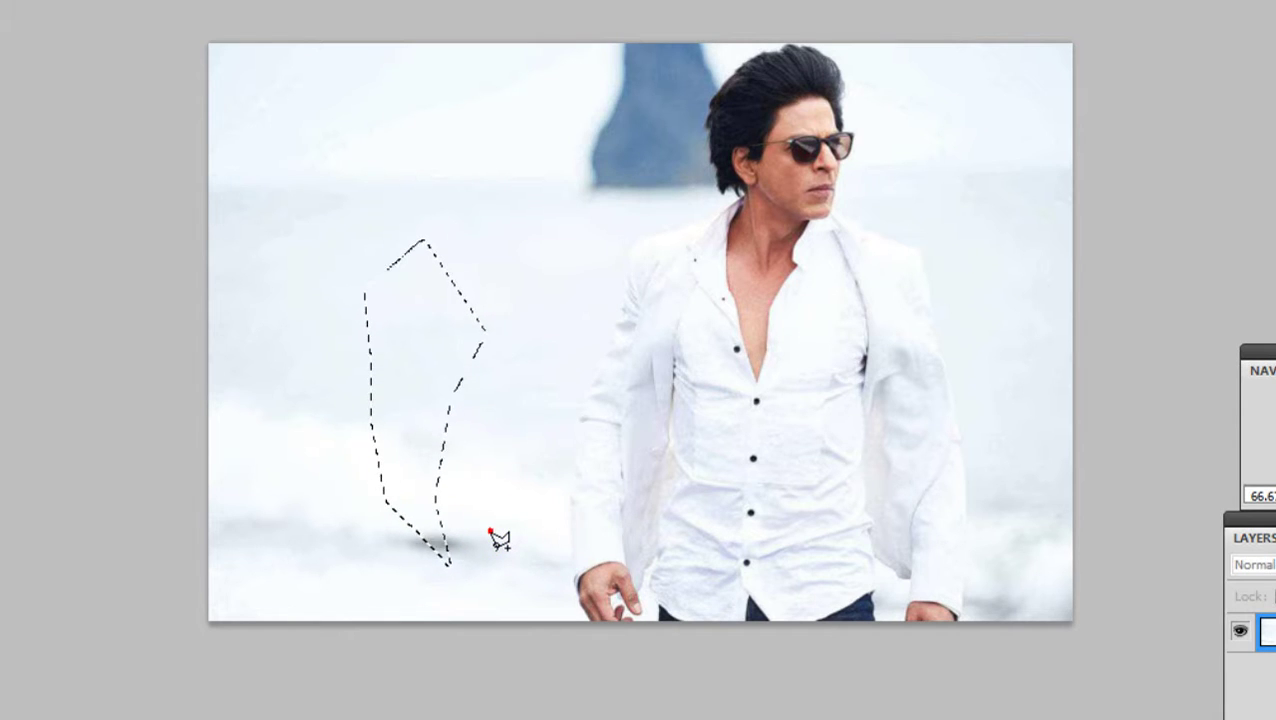
# Step: Clear the practice selection and maximize the document window again
pyautogui.click(492, 533)
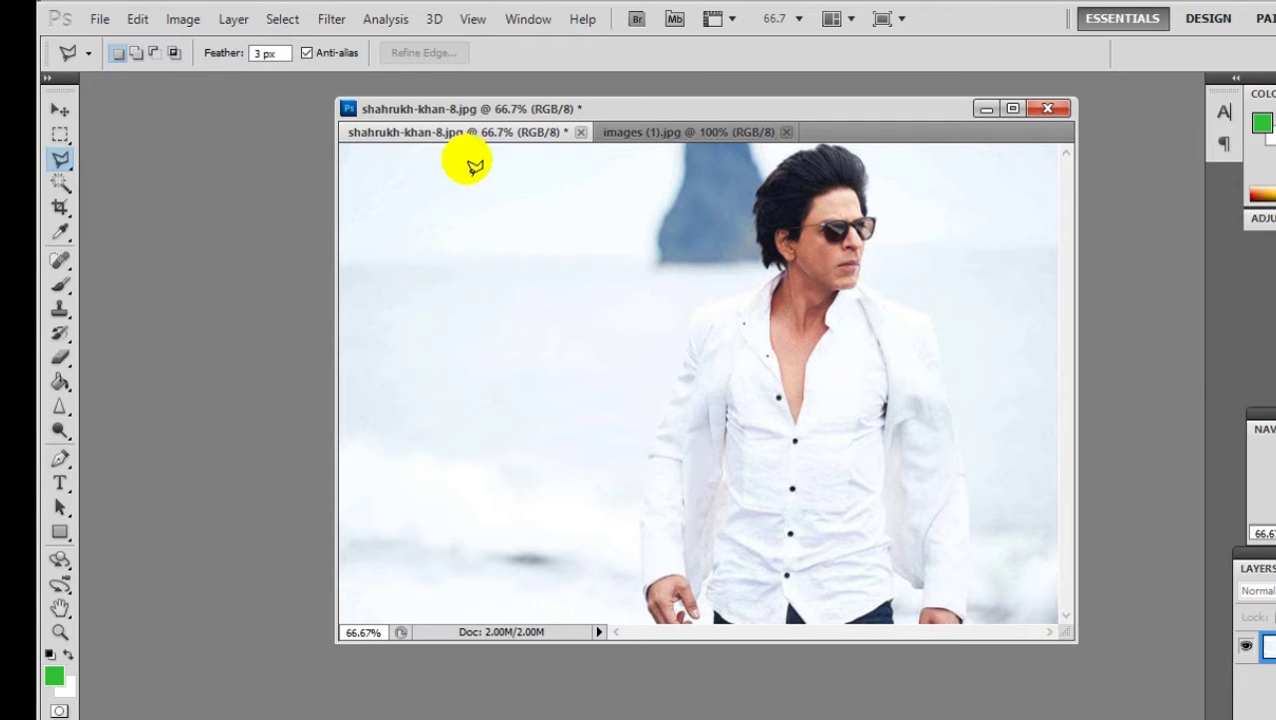
pyautogui.click(1012, 108)
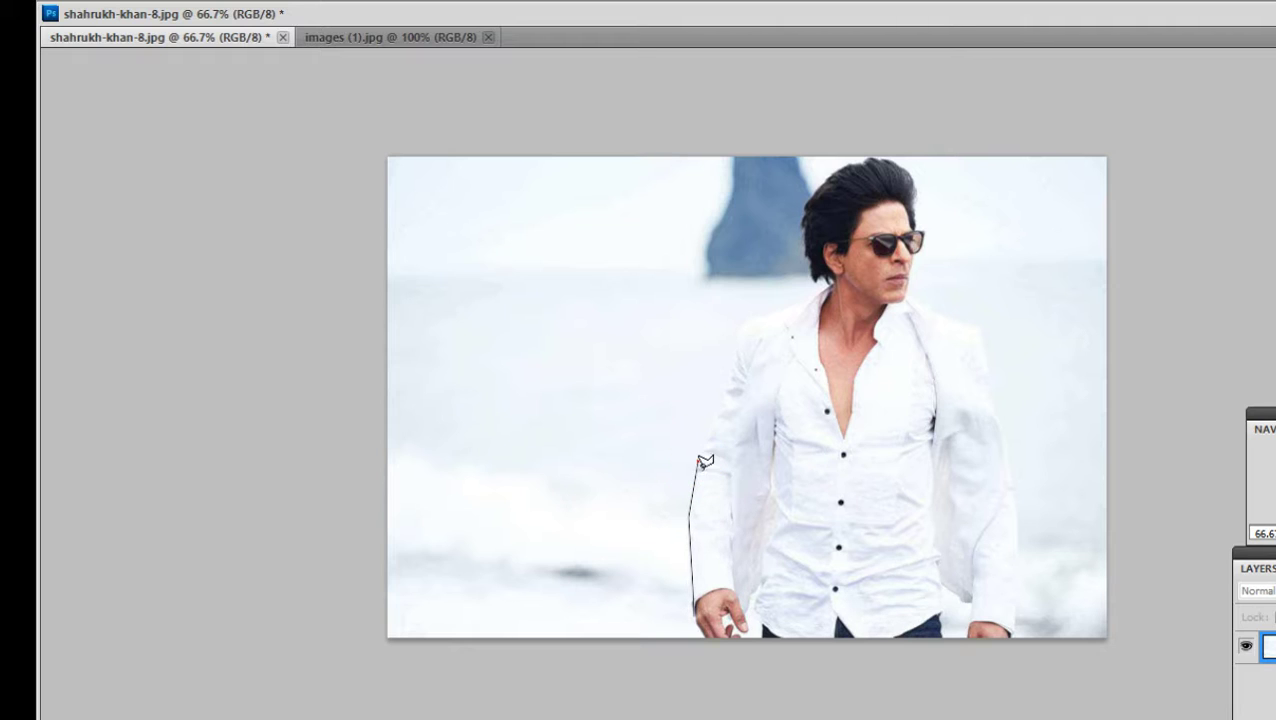
# Step: Place polygon points from the man's left hand up his arm, shoulder and neck to his ear
pyautogui.click(709, 405)
pyautogui.click(740, 350)
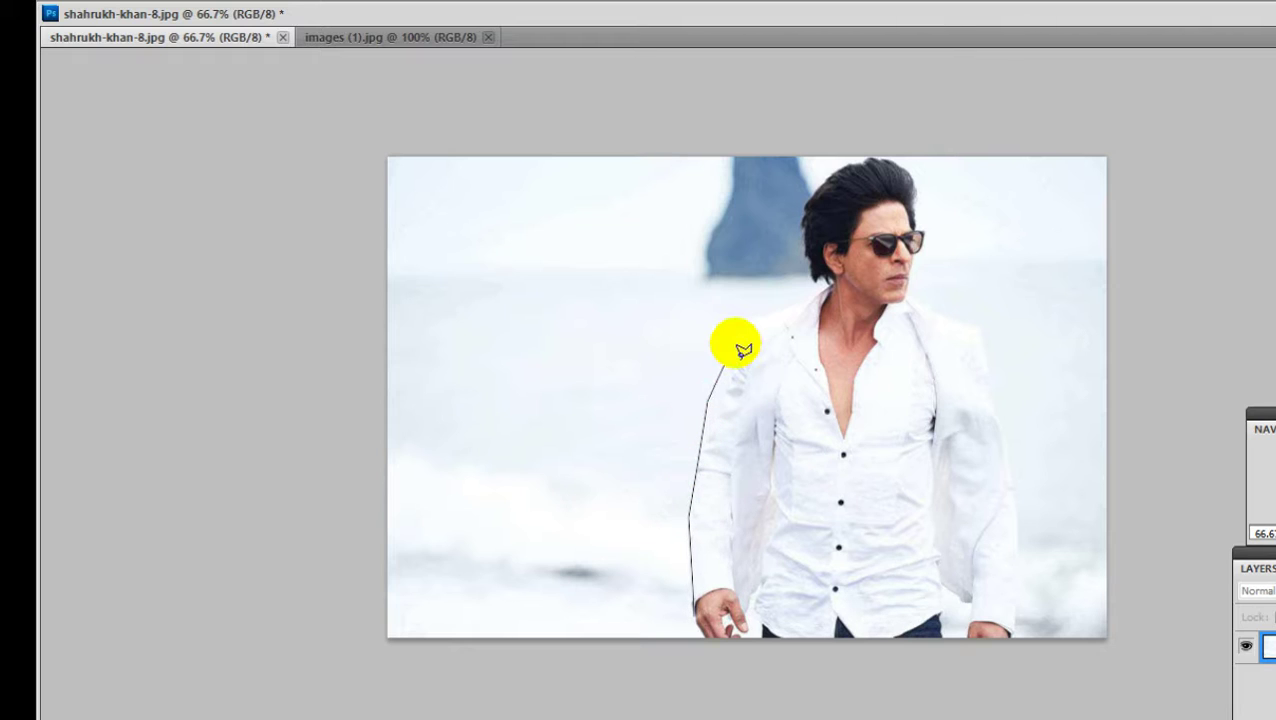
pyautogui.click(752, 318)
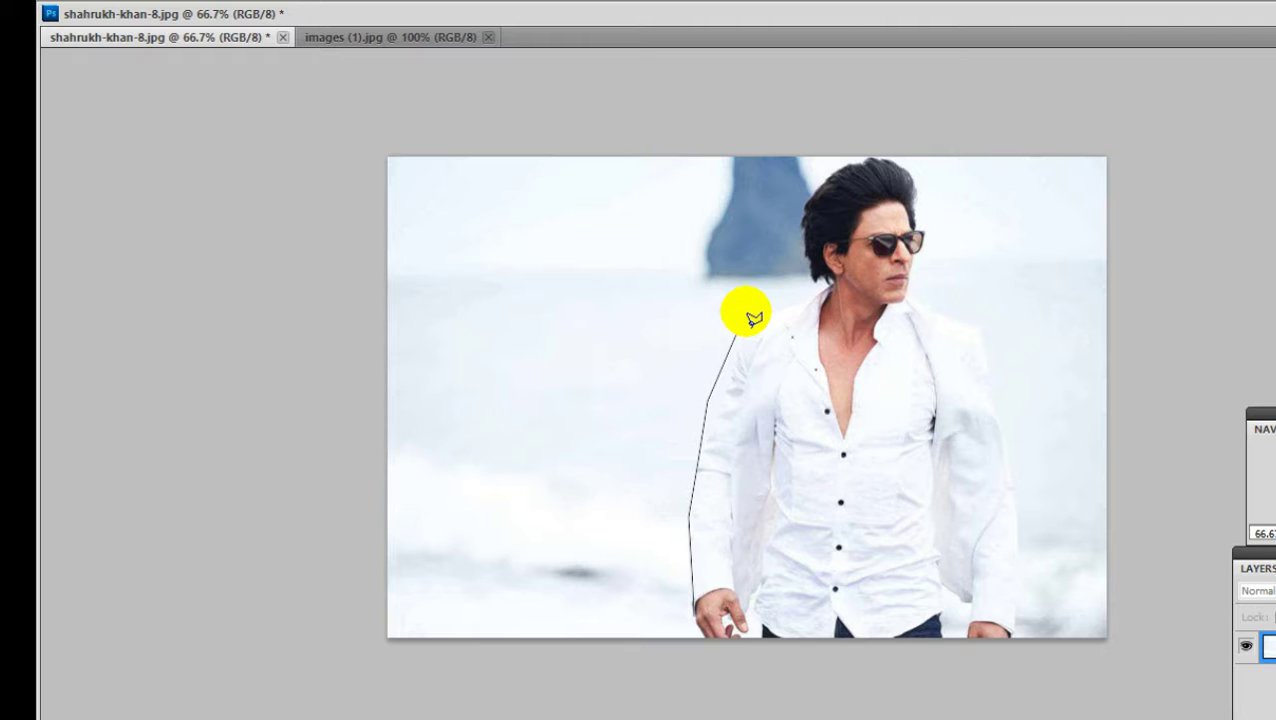
pyautogui.click(752, 332)
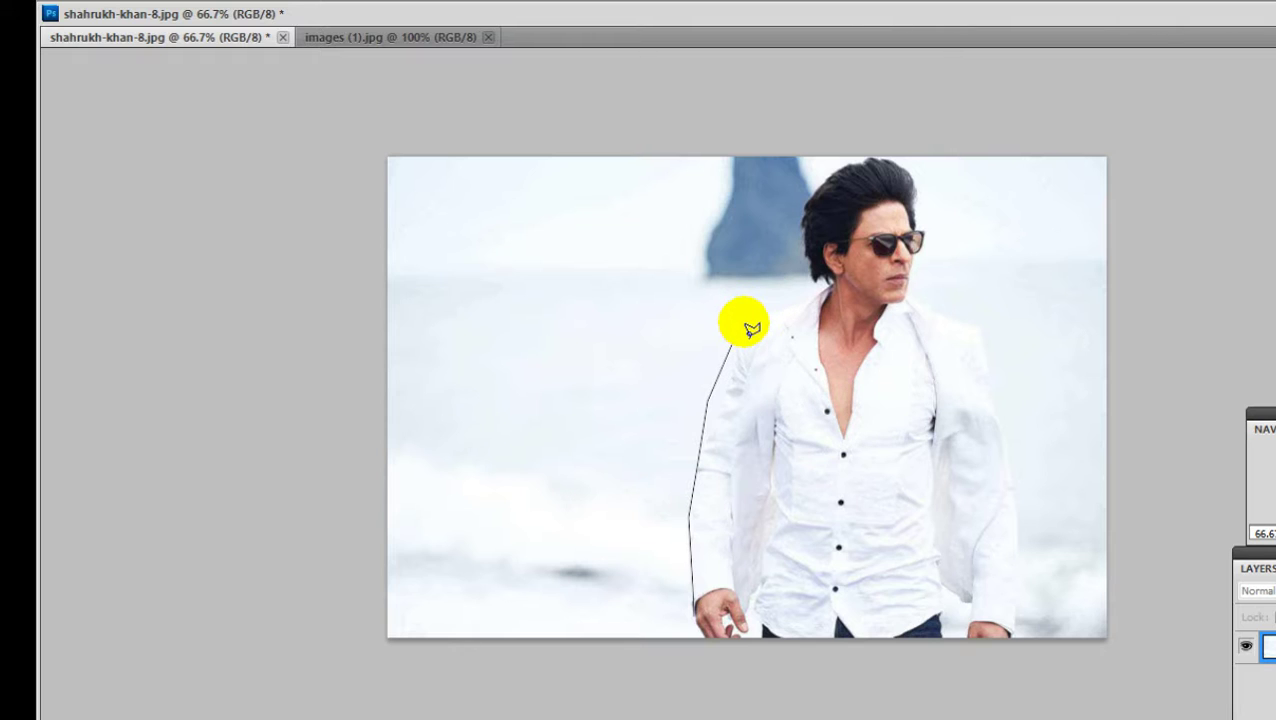
pyautogui.click(809, 298)
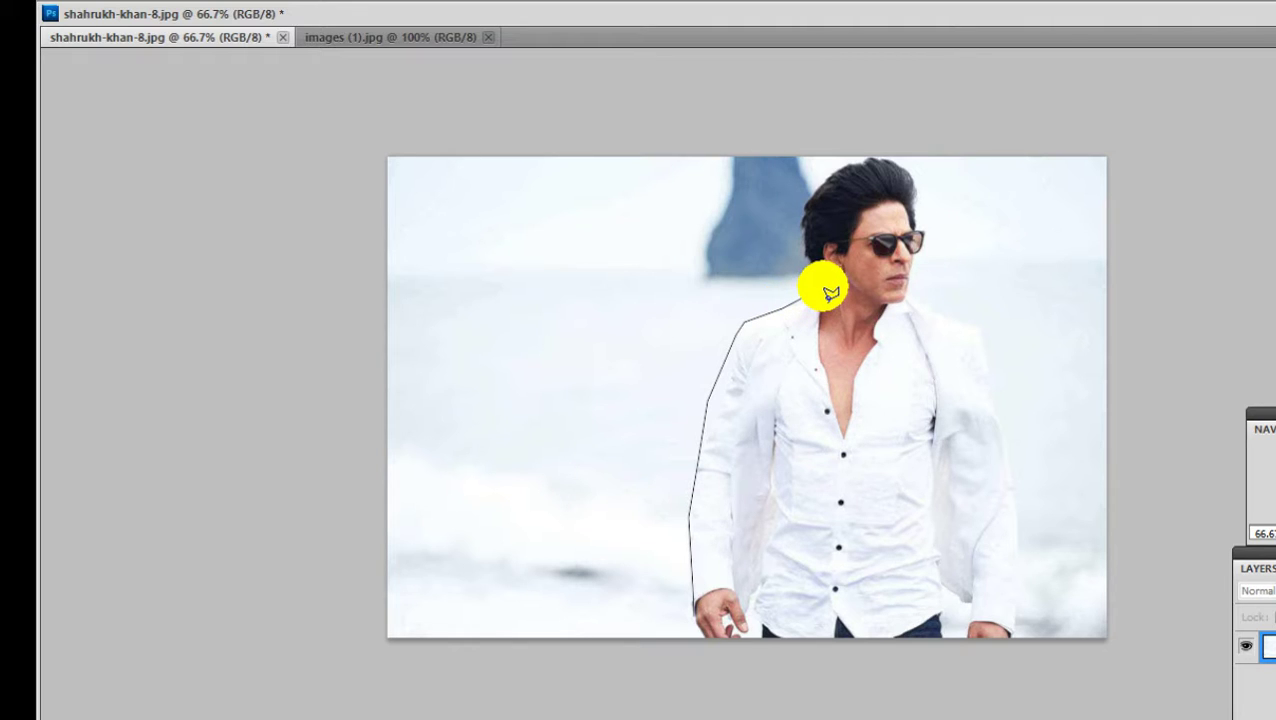
pyautogui.click(832, 286)
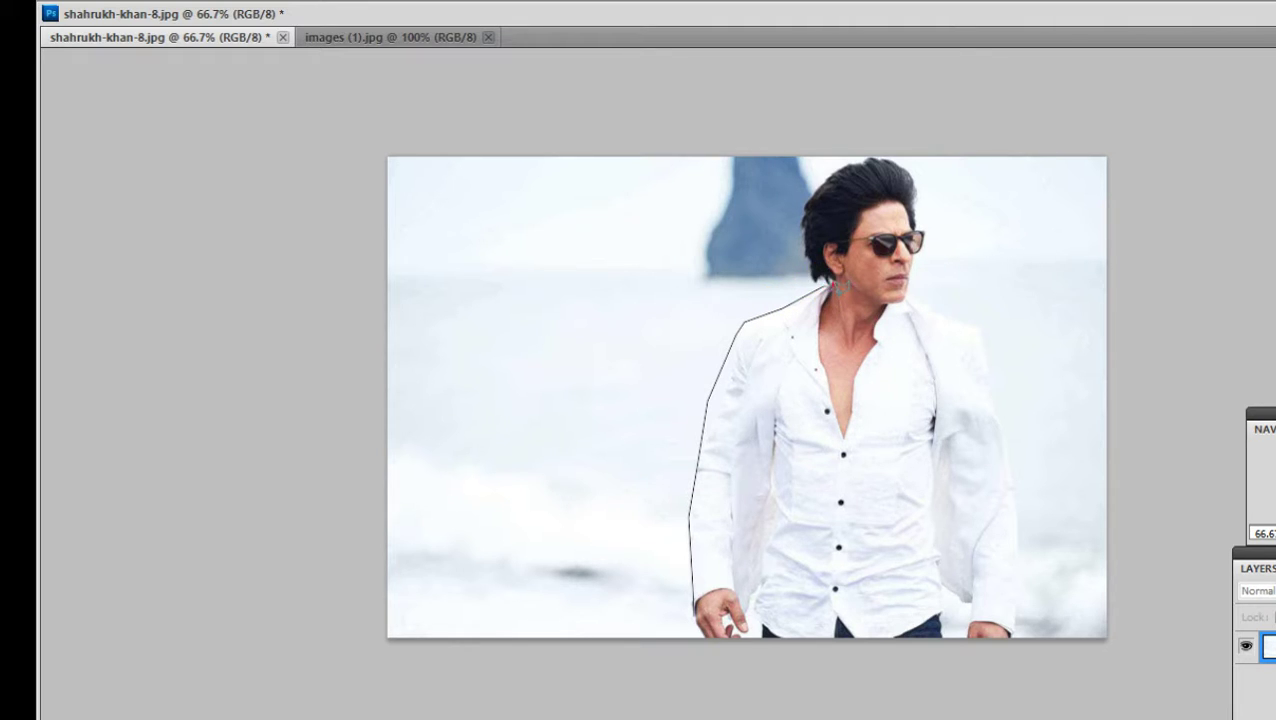
pyautogui.click(812, 276)
pyautogui.click(800, 250)
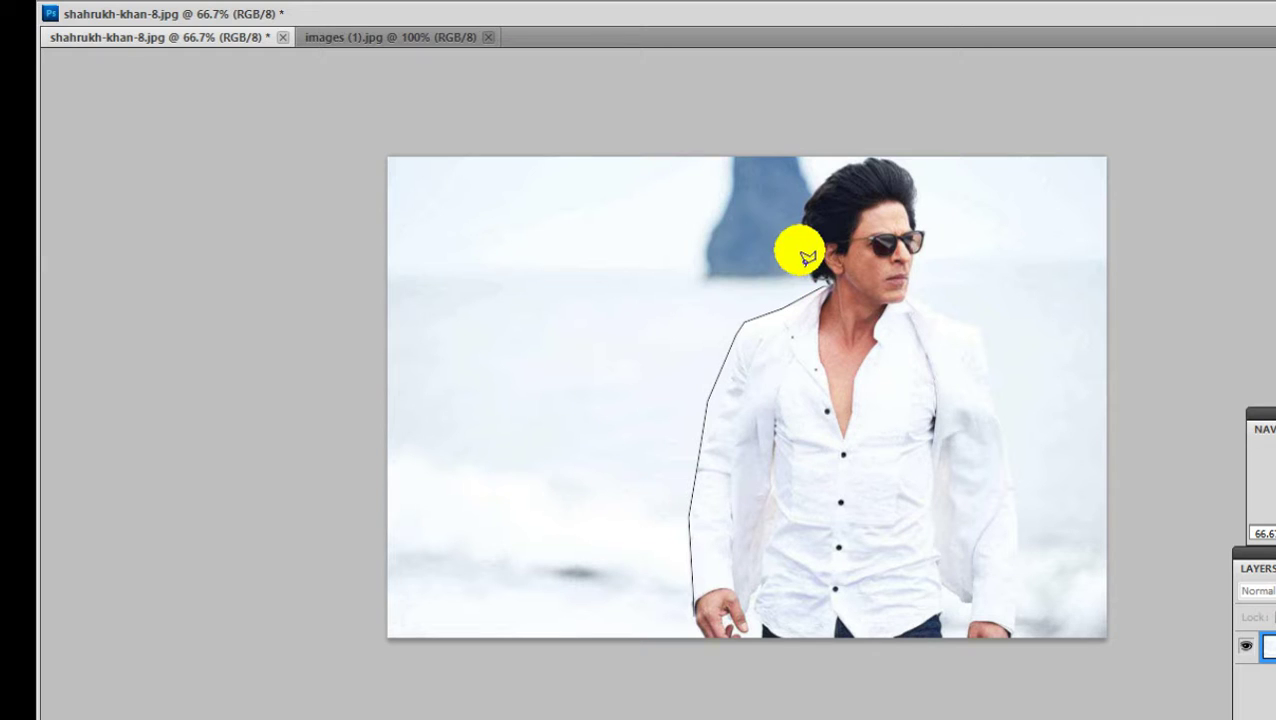
# Step: Continue the outline over his hair and down past the sunglasses to his jaw
pyautogui.click(816, 221)
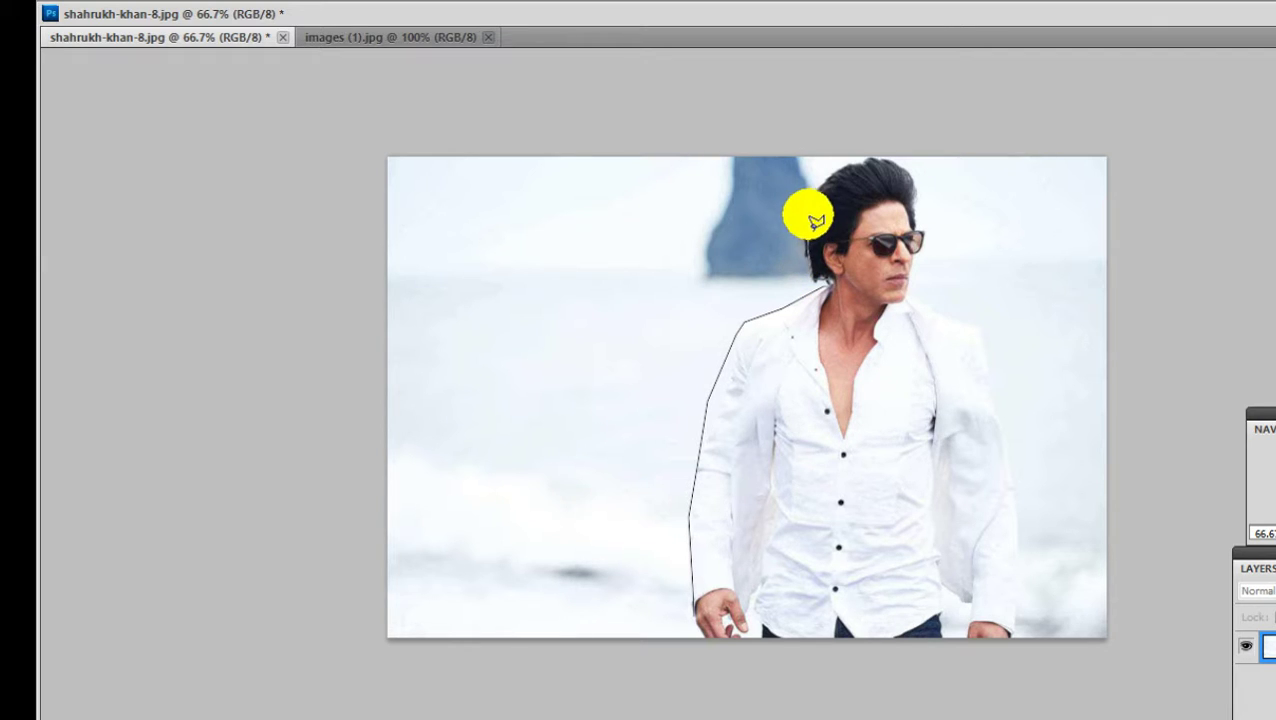
pyautogui.click(812, 191)
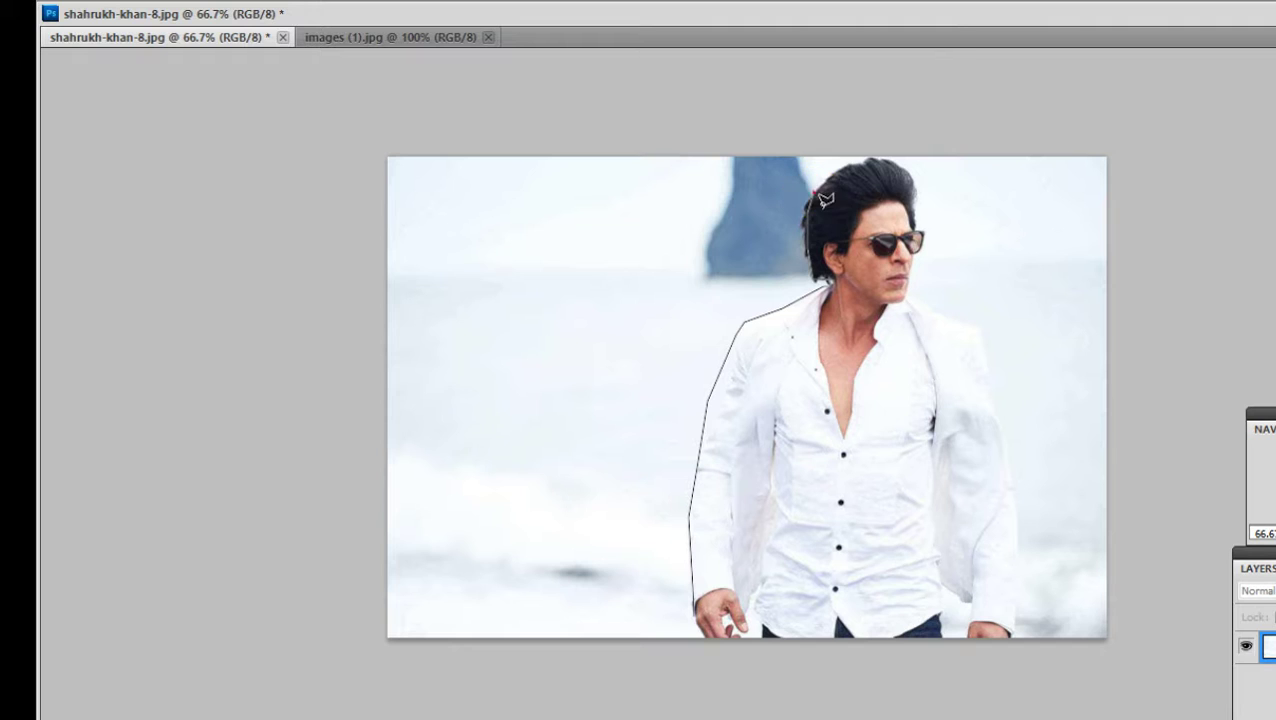
pyautogui.click(851, 165)
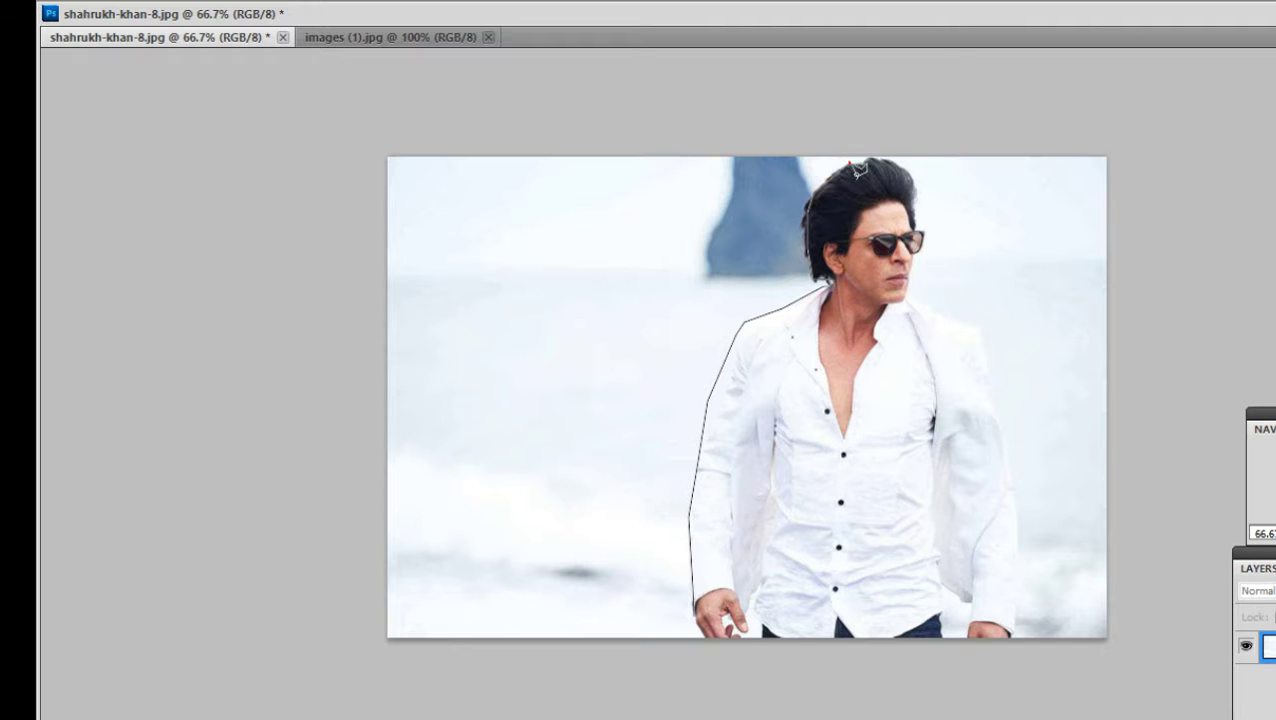
pyautogui.click(905, 168)
pyautogui.click(924, 206)
pyautogui.click(922, 243)
pyautogui.click(932, 241)
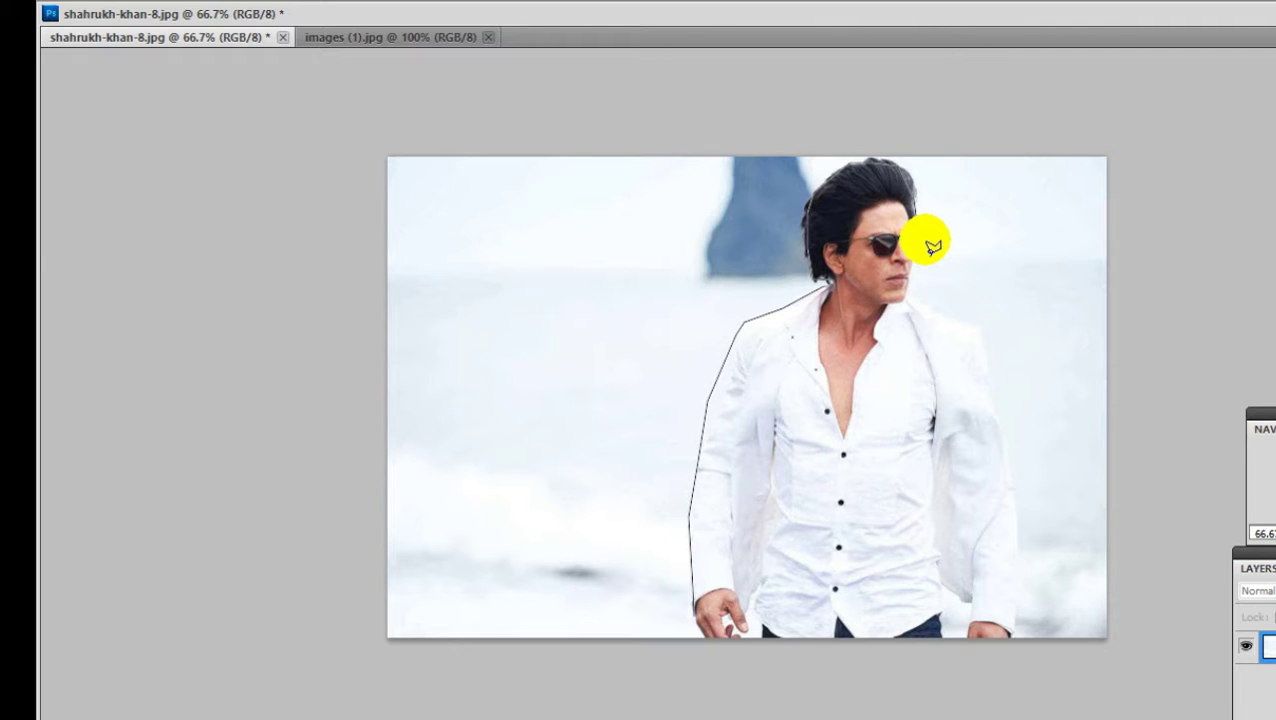
pyautogui.click(923, 266)
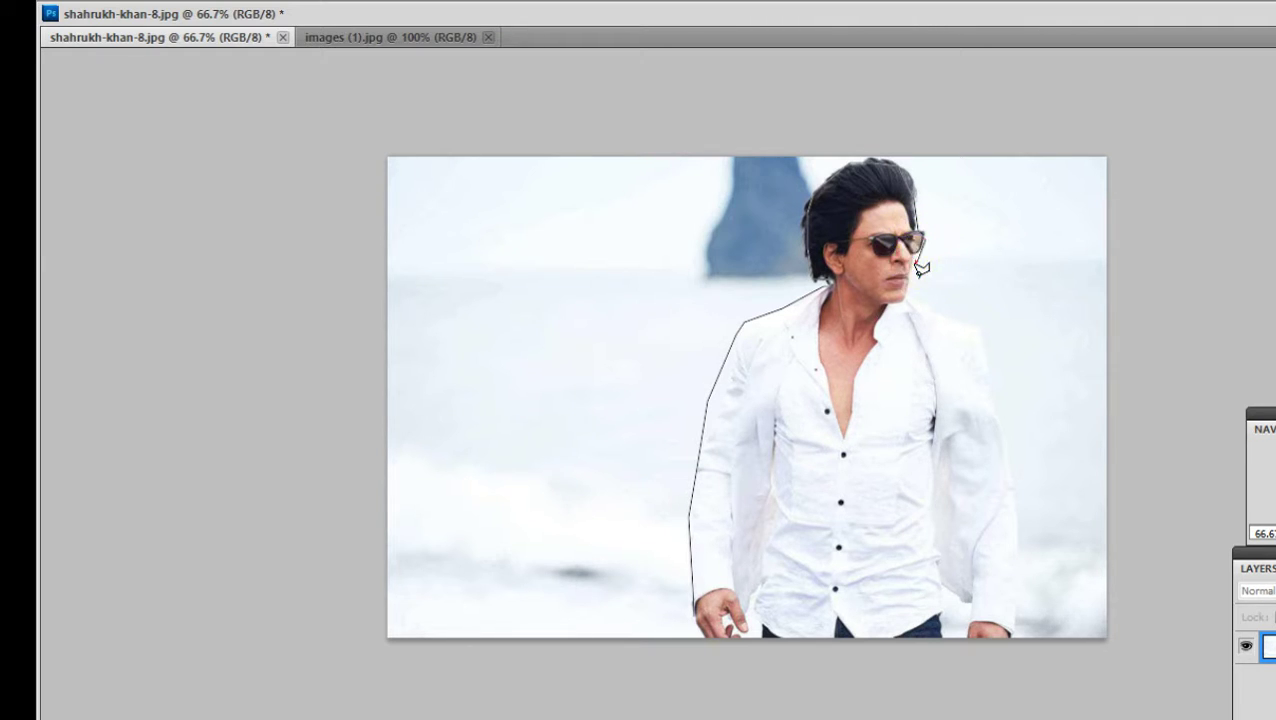
pyautogui.click(913, 291)
pyautogui.click(911, 296)
# Step: Trace down his right shoulder and arm, along the bottom edge, and close the selection
pyautogui.click(975, 328)
pyautogui.click(1036, 458)
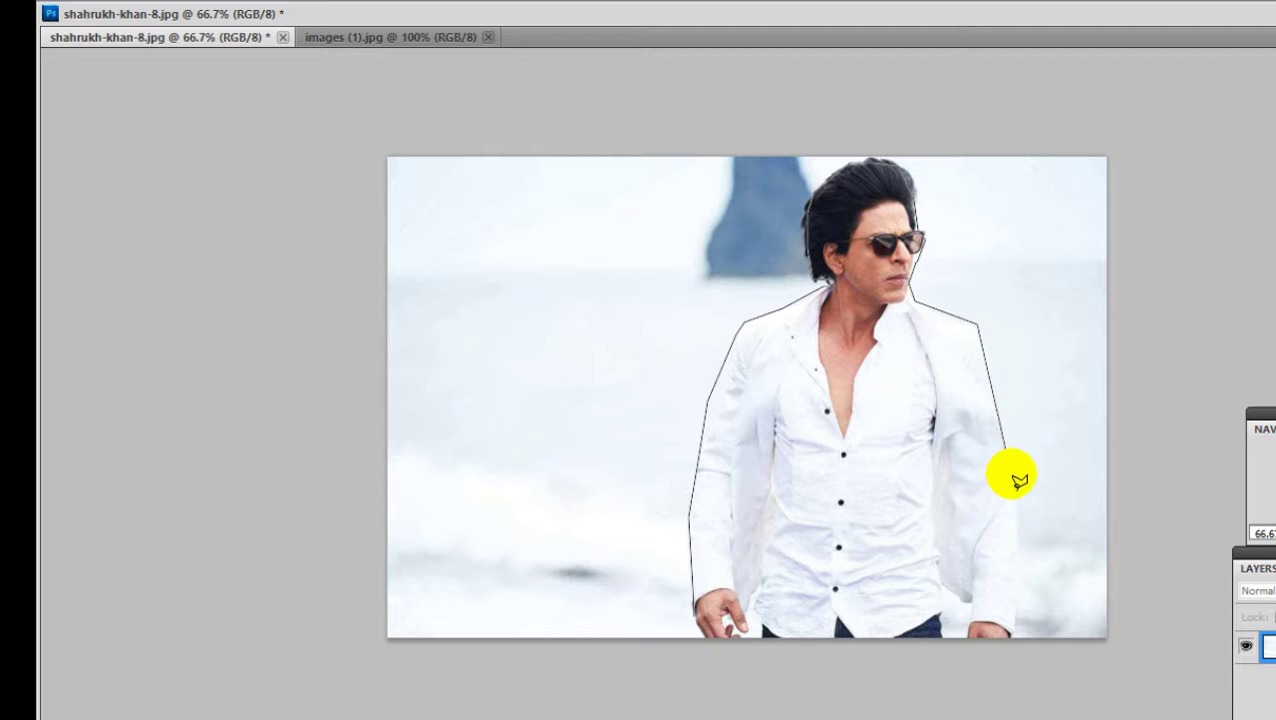
pyautogui.click(1010, 440)
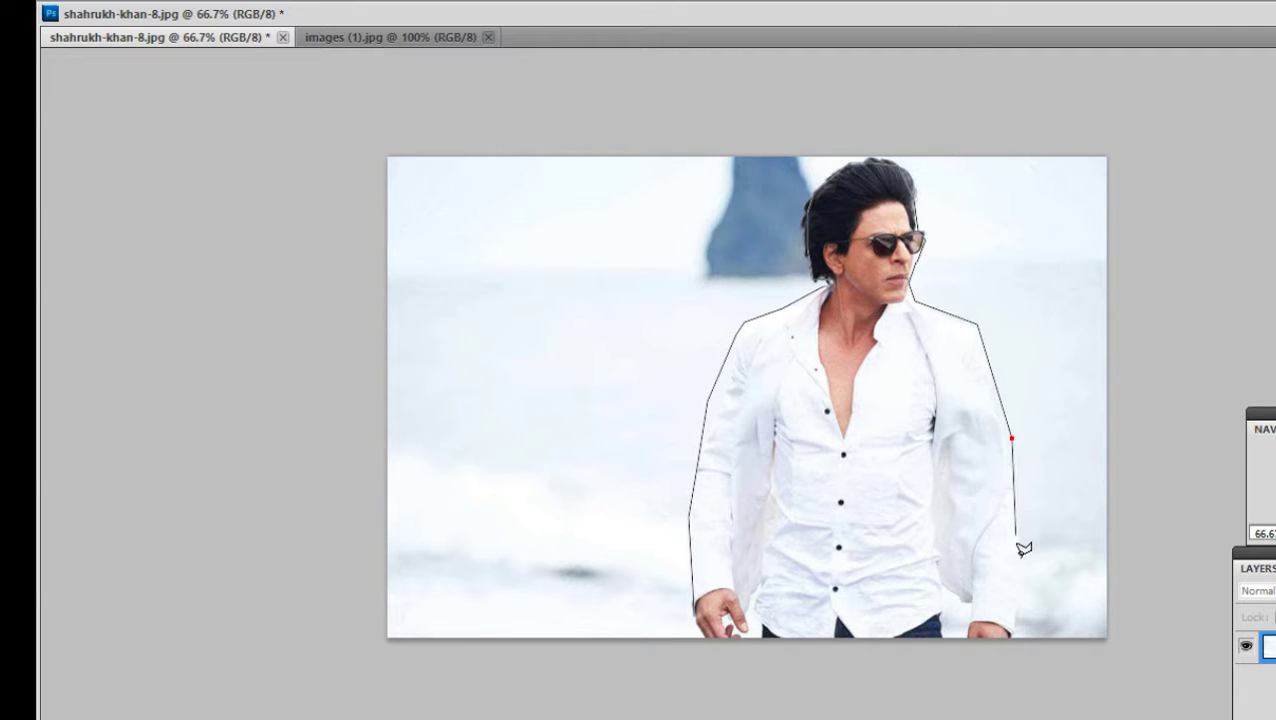
pyautogui.click(1022, 634)
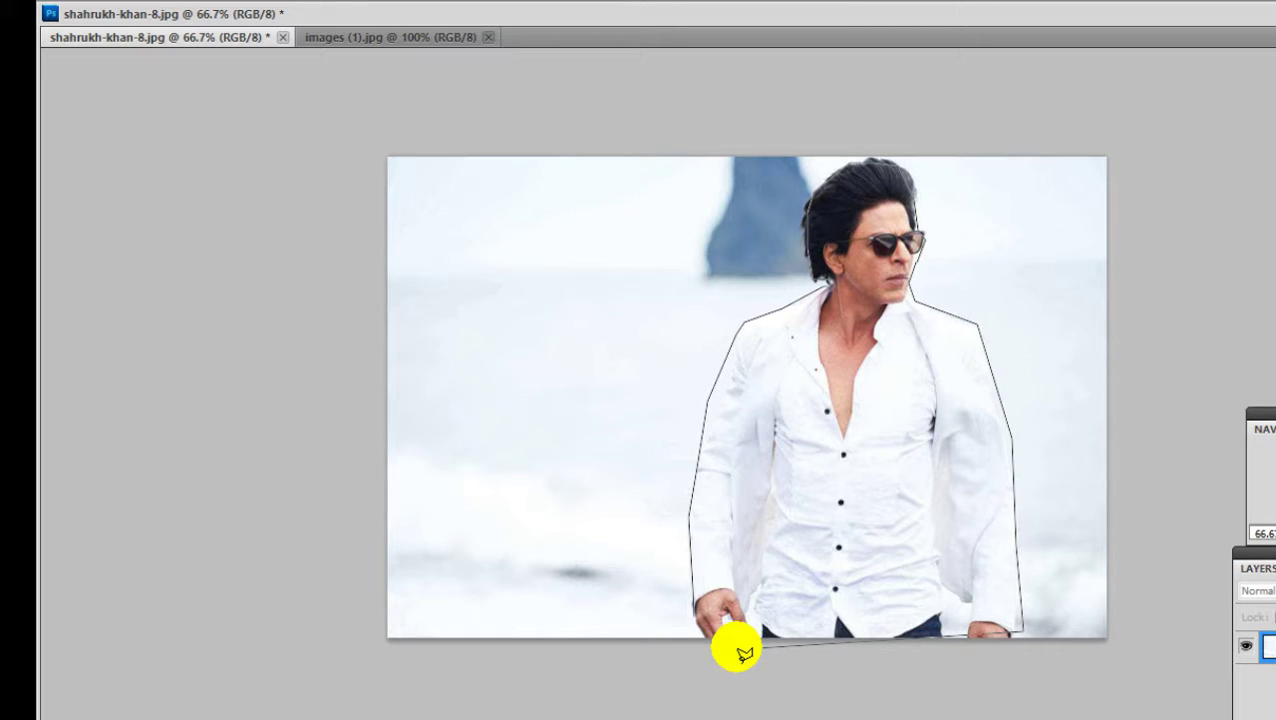
pyautogui.click(700, 633)
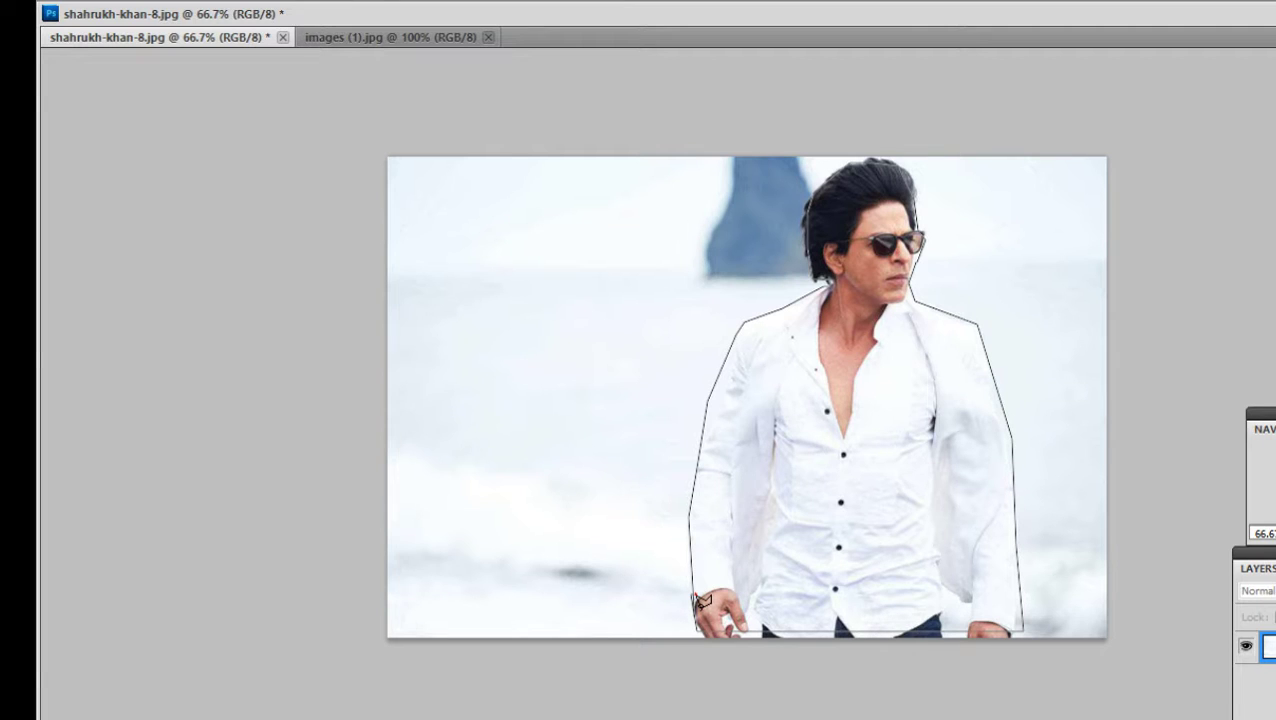
pyautogui.click(696, 597)
pyautogui.click(690, 573)
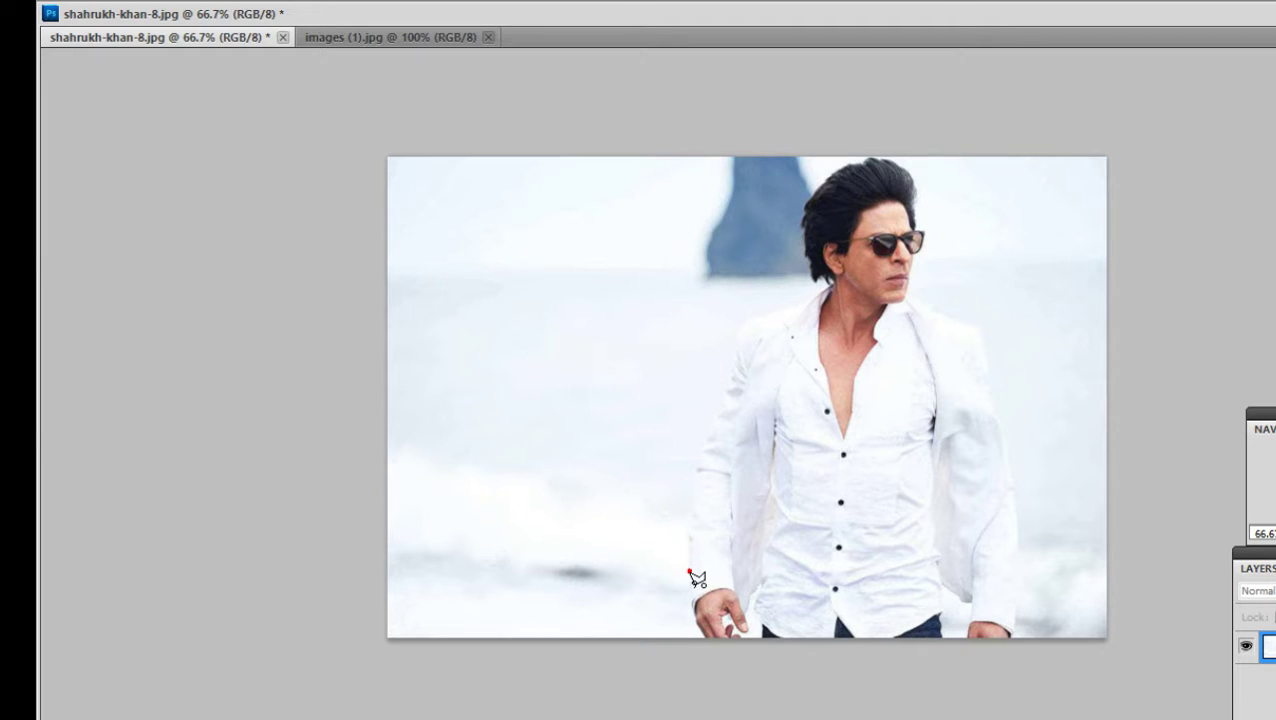
pyautogui.click(690, 573)
pyautogui.click(690, 573)
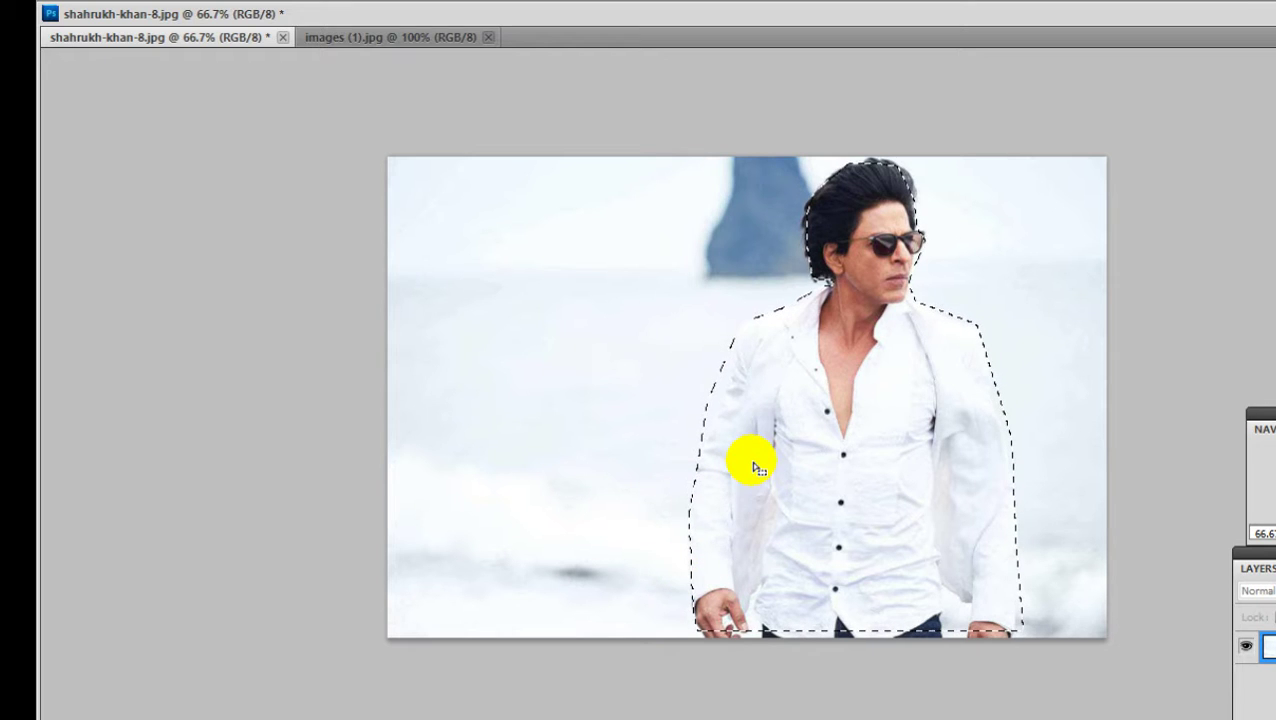
# Step: Nudge the selected figure slightly, deselect with Ctrl+D, and start a new outline toward his head
pyautogui.moveTo(805, 450); pyautogui.dragTo(803, 456)
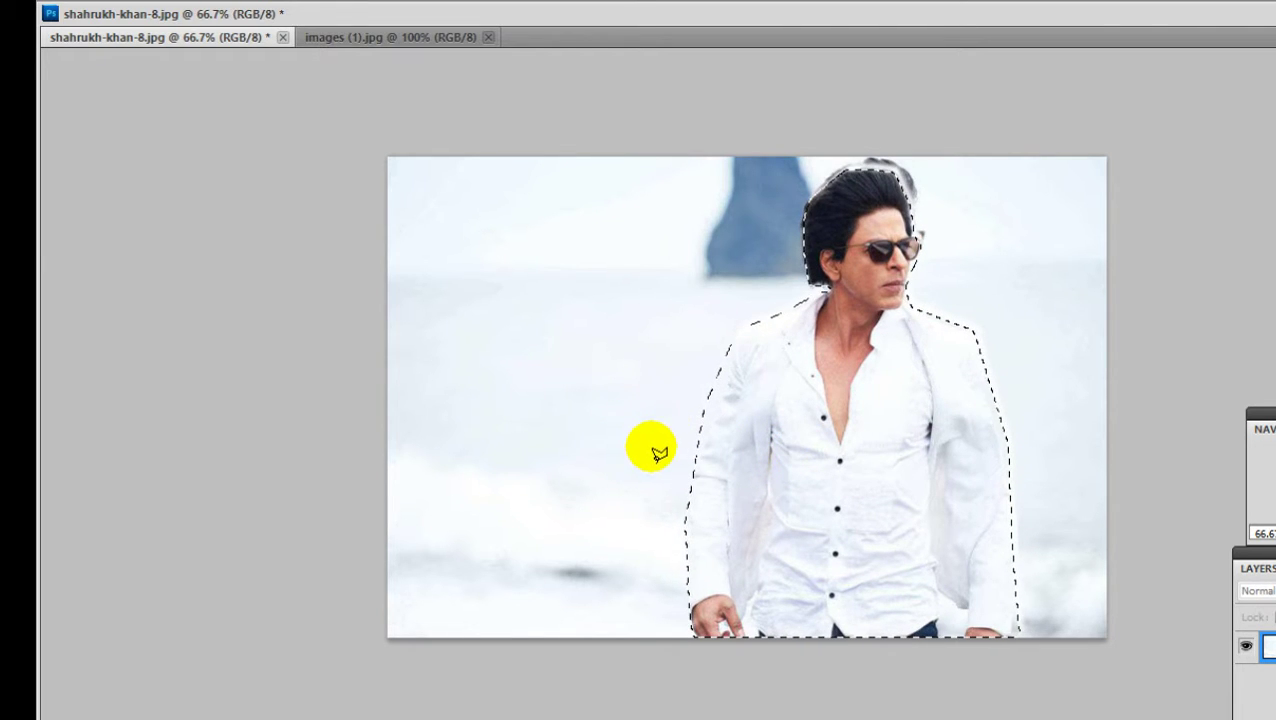
pyautogui.hotkey('ctrl', 'd')
pyautogui.moveTo(541, 563)
pyautogui.mouseDown()
pyautogui.moveTo(542, 447)
pyautogui.moveTo(558, 405)
pyautogui.mouseUp()
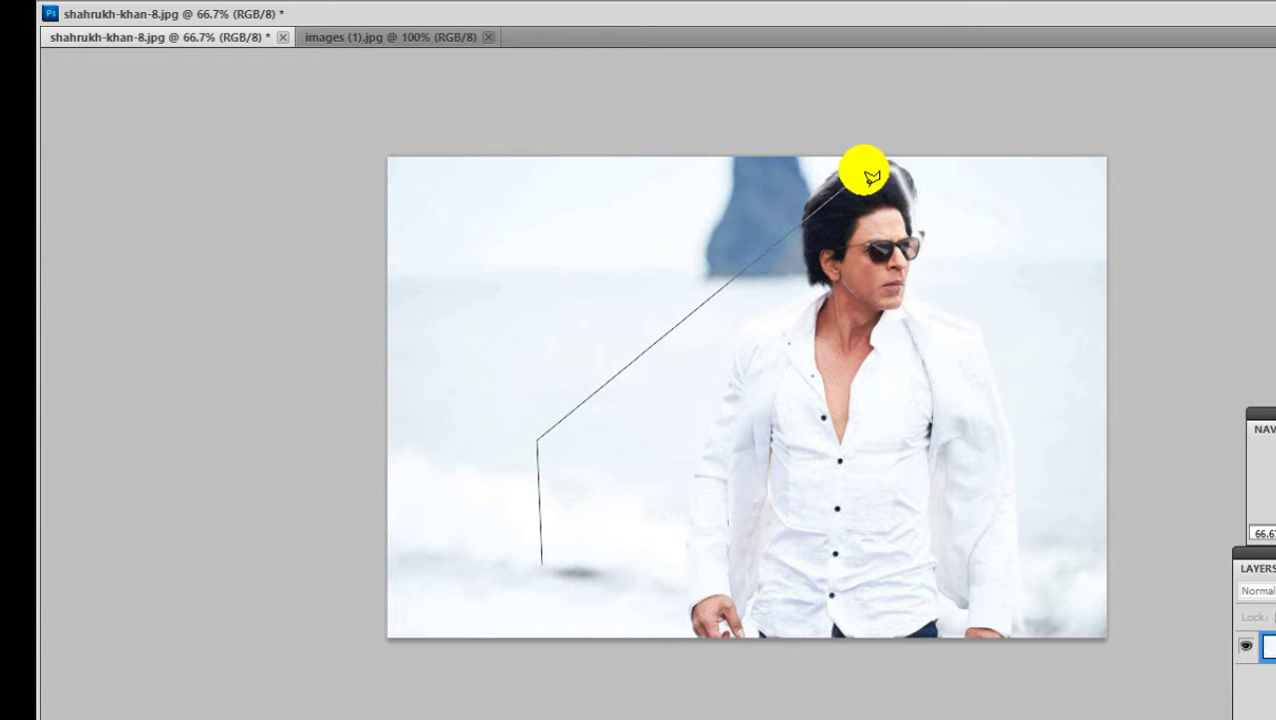
# Step: Close the practice polygon outline on the sky, then clear it with Ctrl+D
pyautogui.click(446, 325)
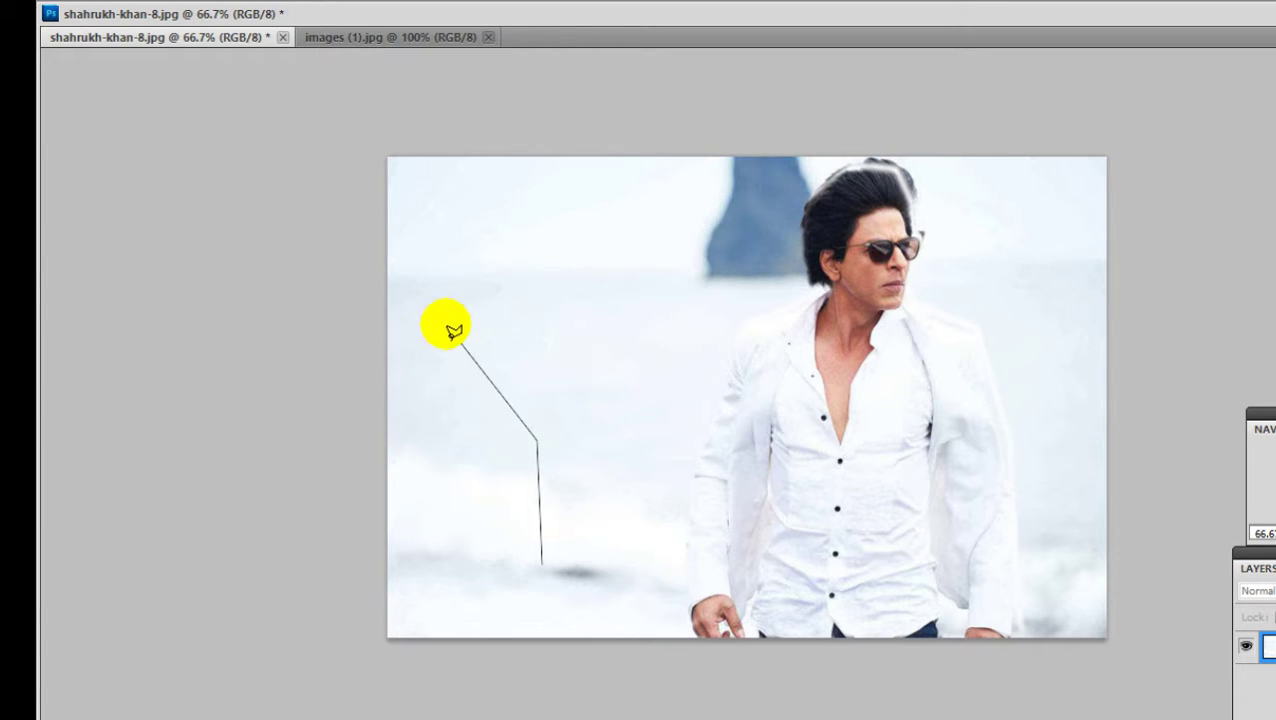
pyautogui.click(537, 430)
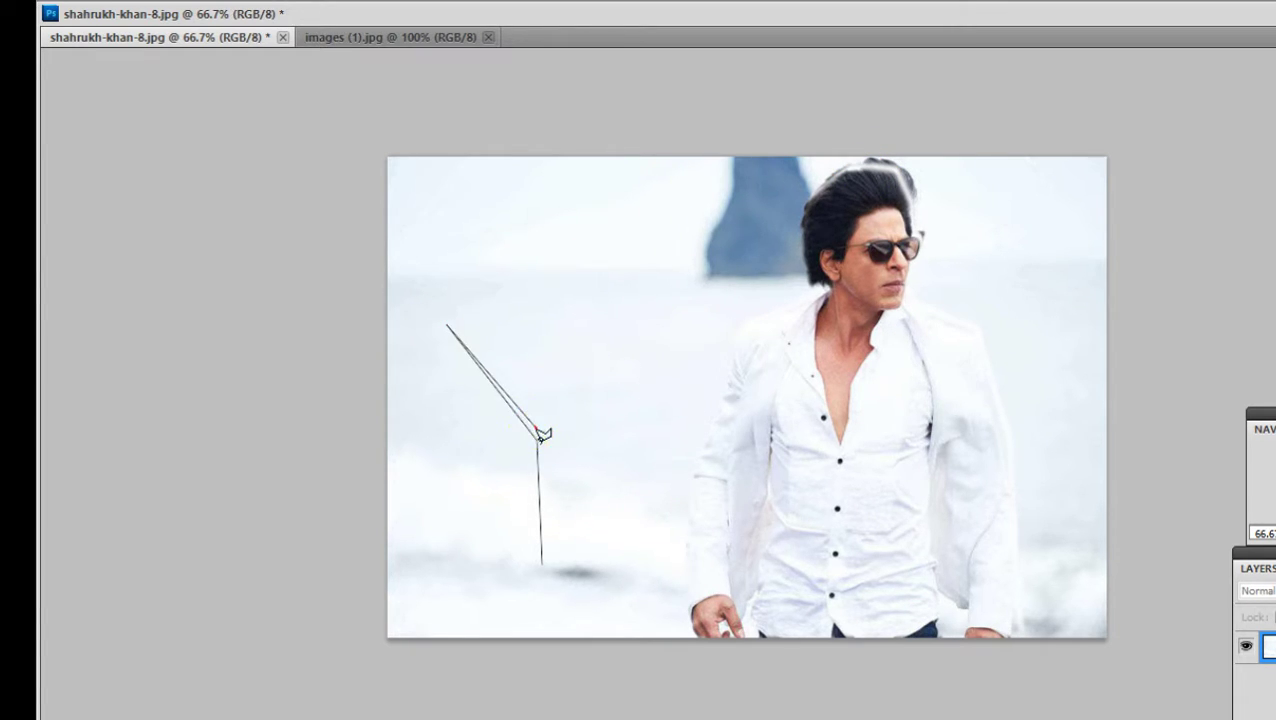
pyautogui.click(541, 433)
pyautogui.hotkey('ctrl', 'd')
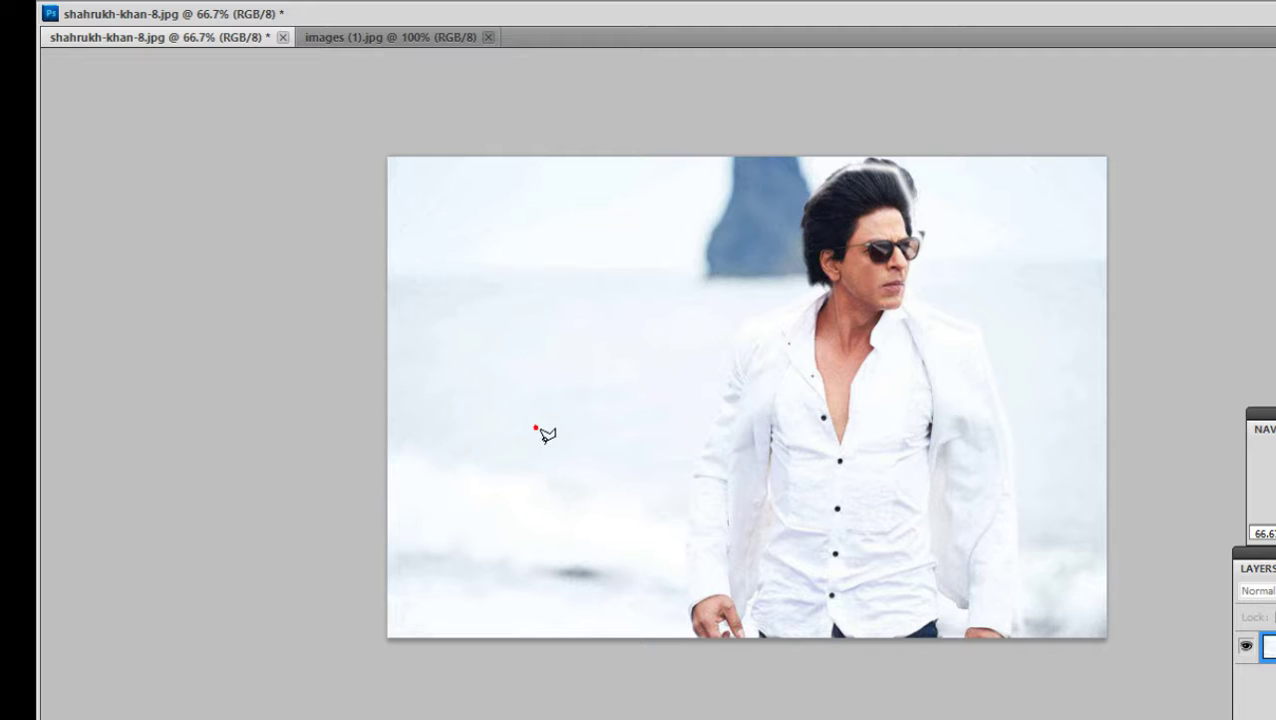
pyautogui.click(763, 346)
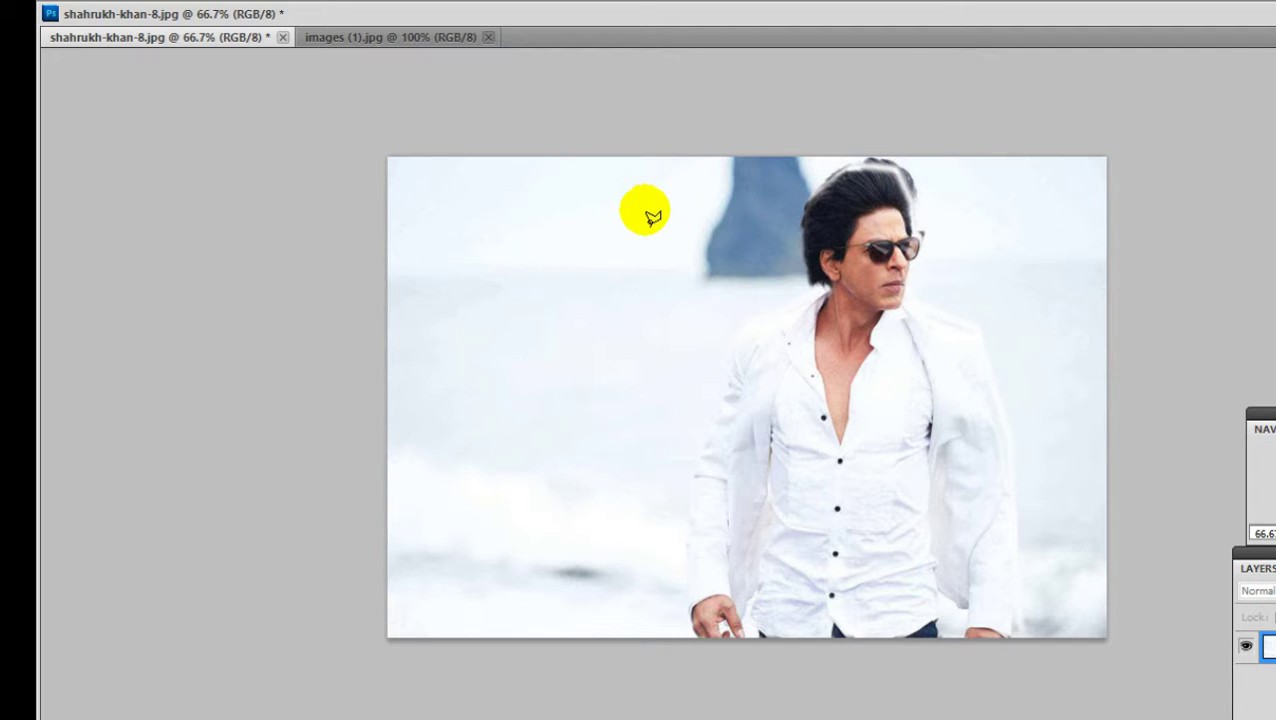
pyautogui.click(889, 331)
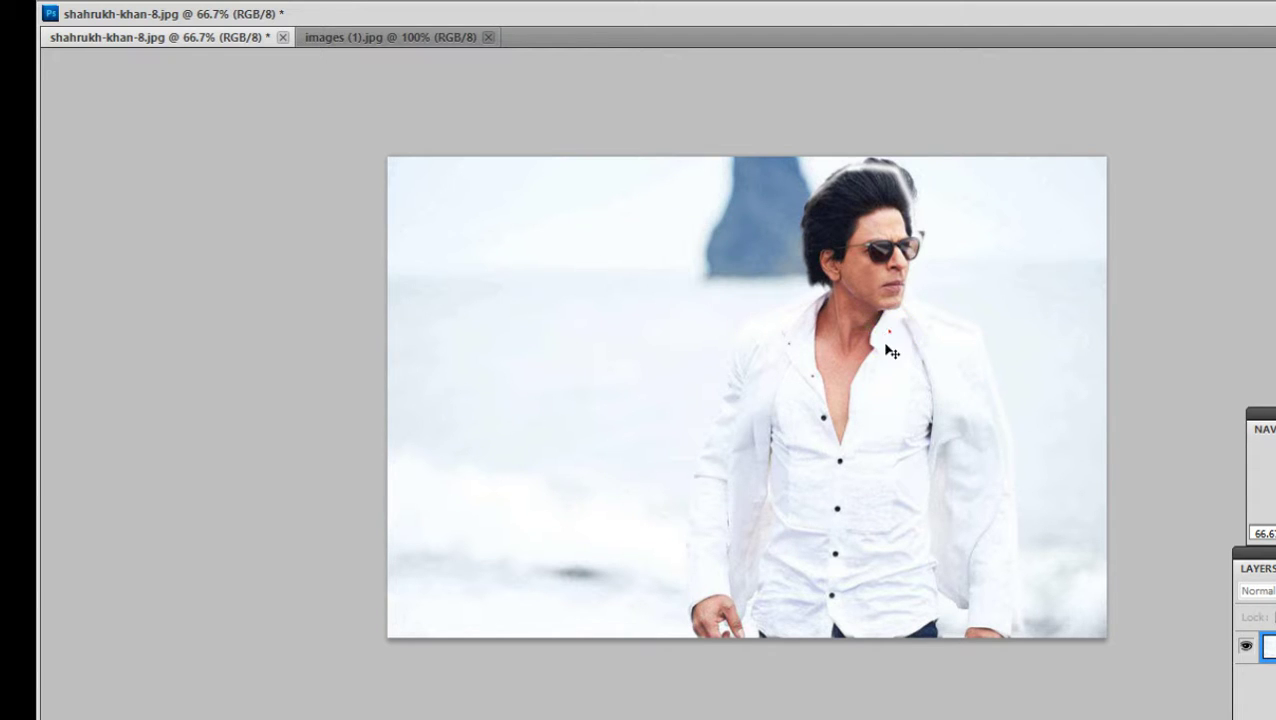
pyautogui.click(783, 462)
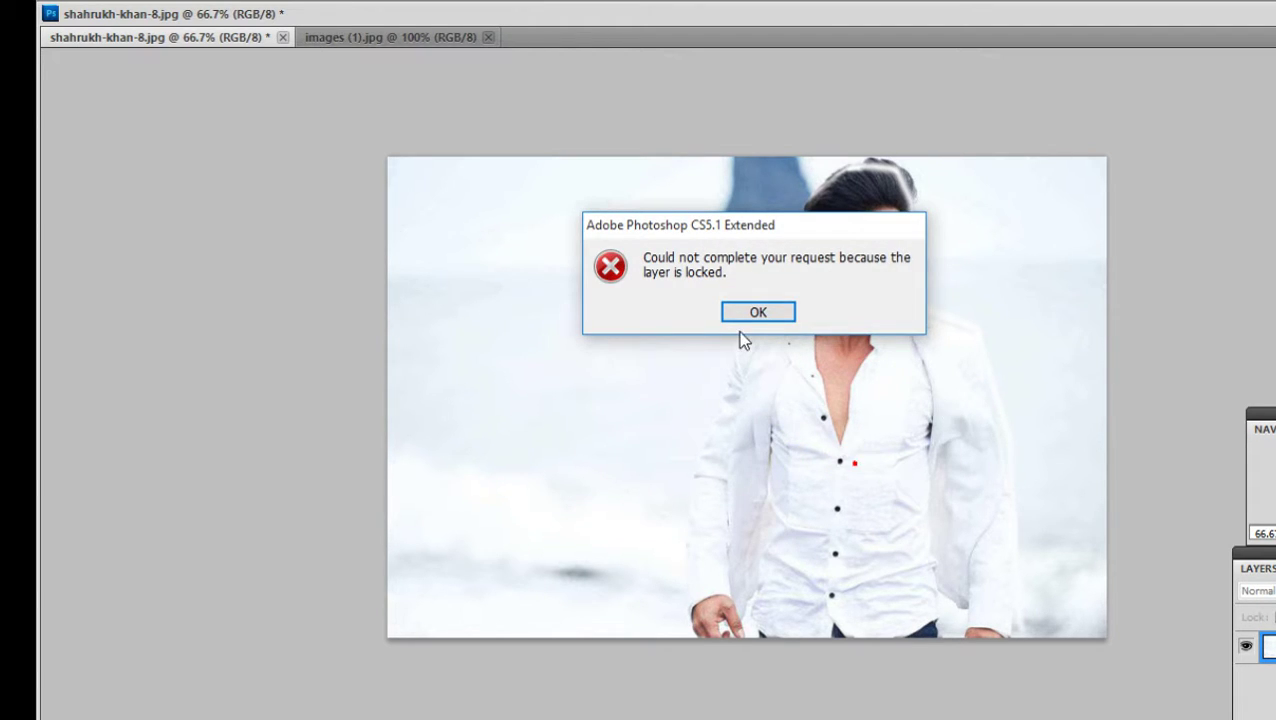
pyautogui.click(738, 315)
pyautogui.moveTo(752, 333); pyautogui.dragTo(781, 364)
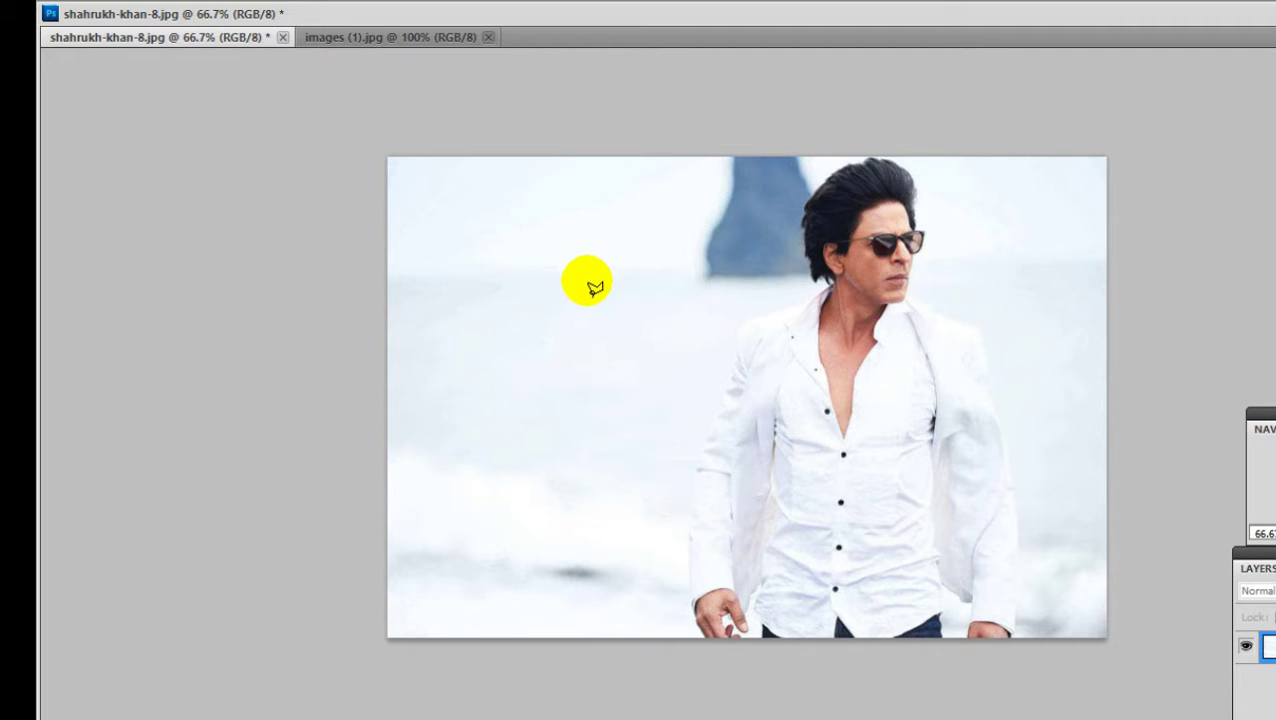
# Step: Draw a rectangular practice outline in the sky, cancel it with Esc, and lower the photo window
pyautogui.click(441, 235)
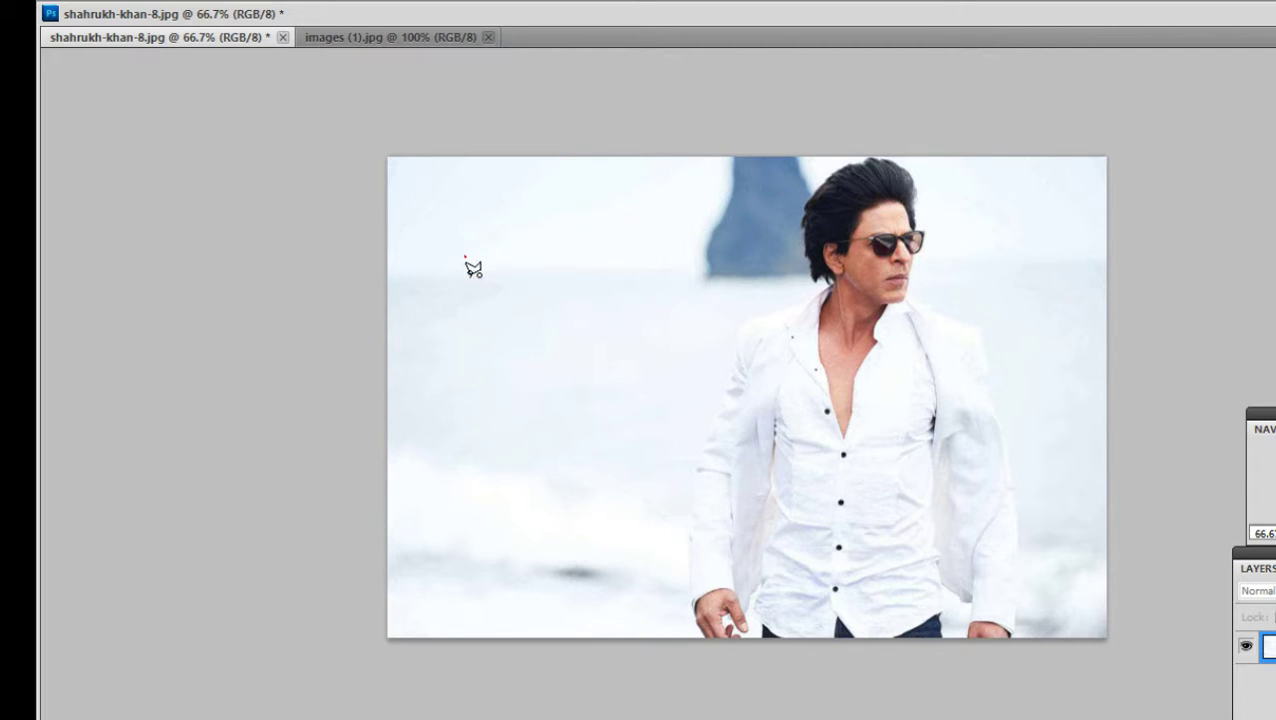
pyautogui.click(464, 258)
pyautogui.click(460, 412)
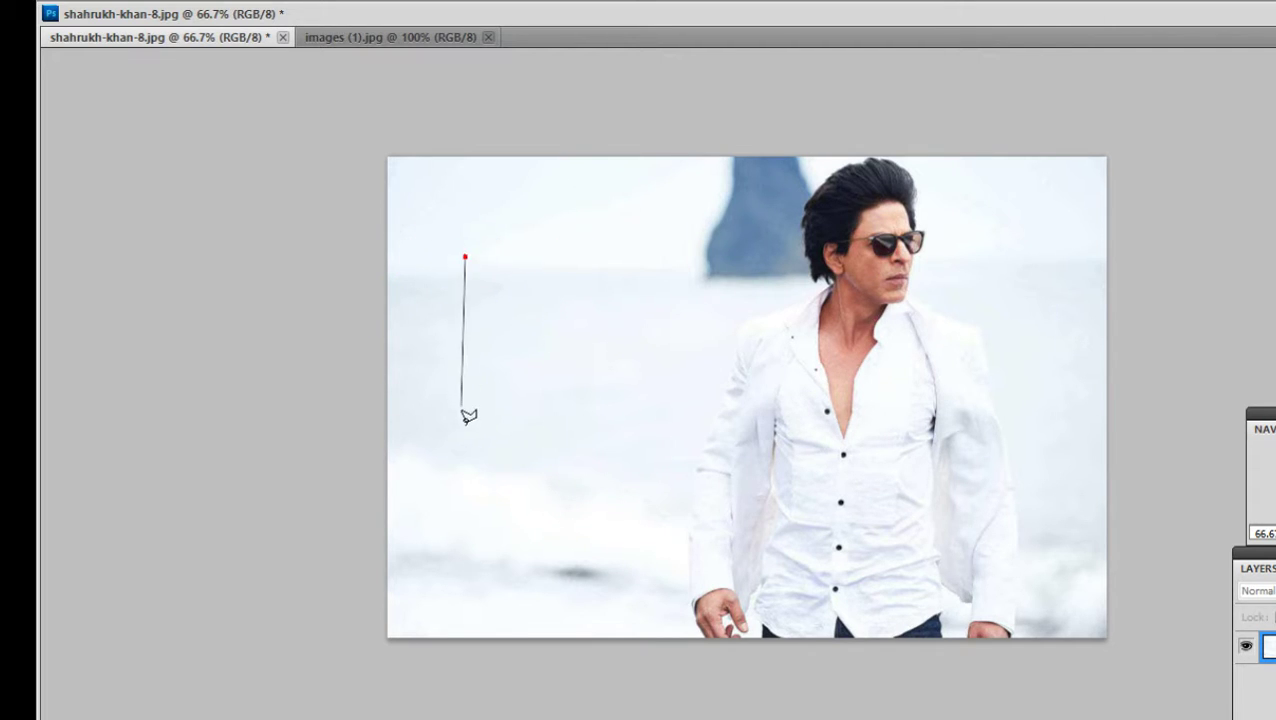
pyautogui.click(579, 412)
pyautogui.click(586, 259)
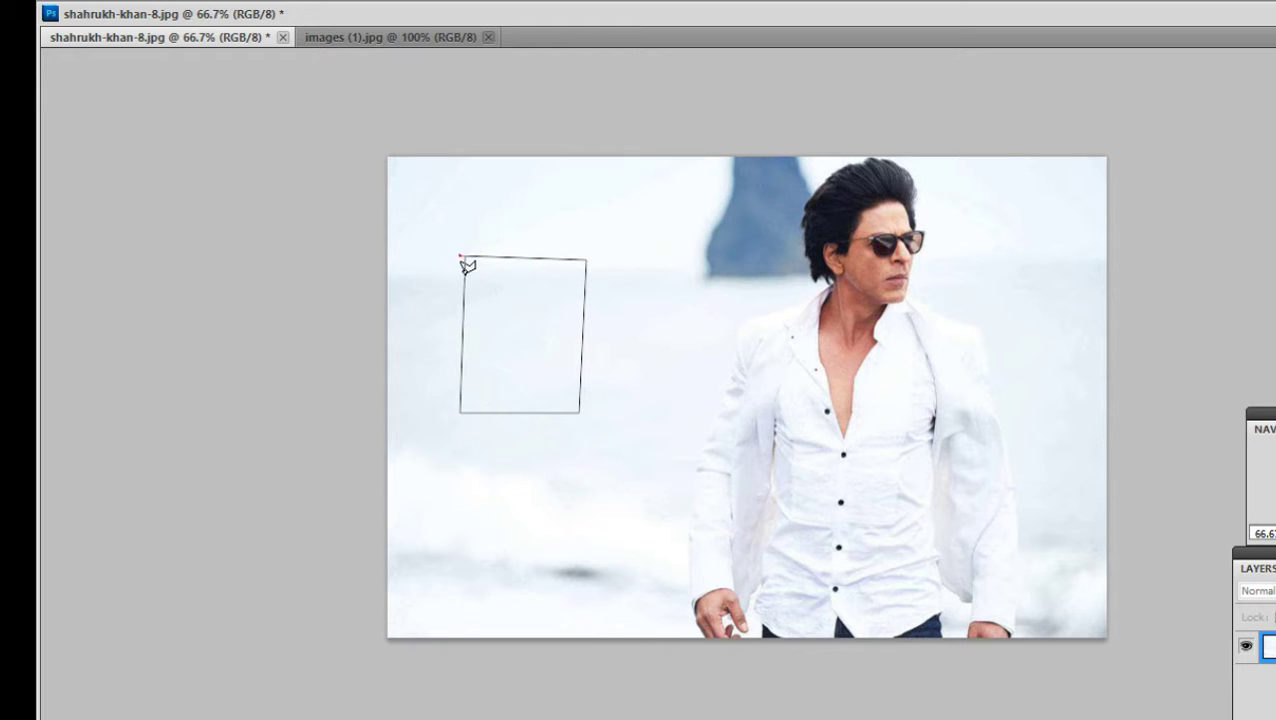
pyautogui.click(462, 258)
pyautogui.click(571, 413)
pyautogui.press('Escape')
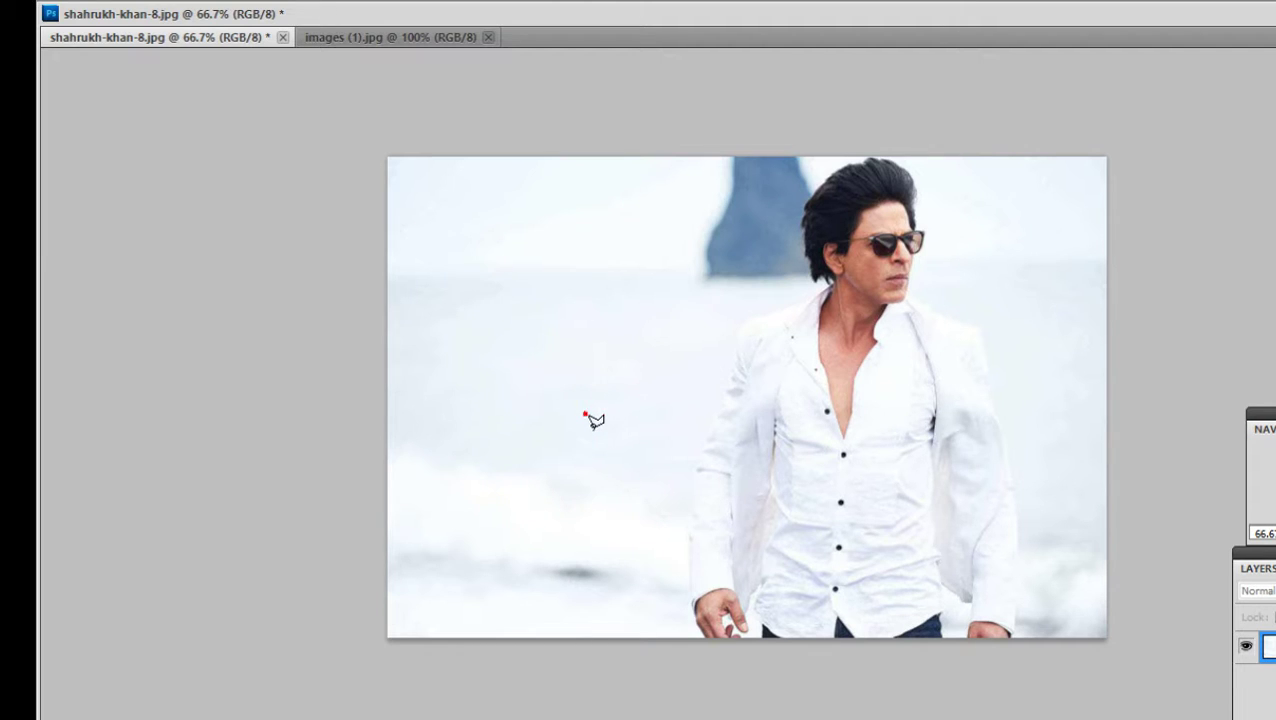
pyautogui.moveTo(957, 48); pyautogui.dragTo(962, 106)
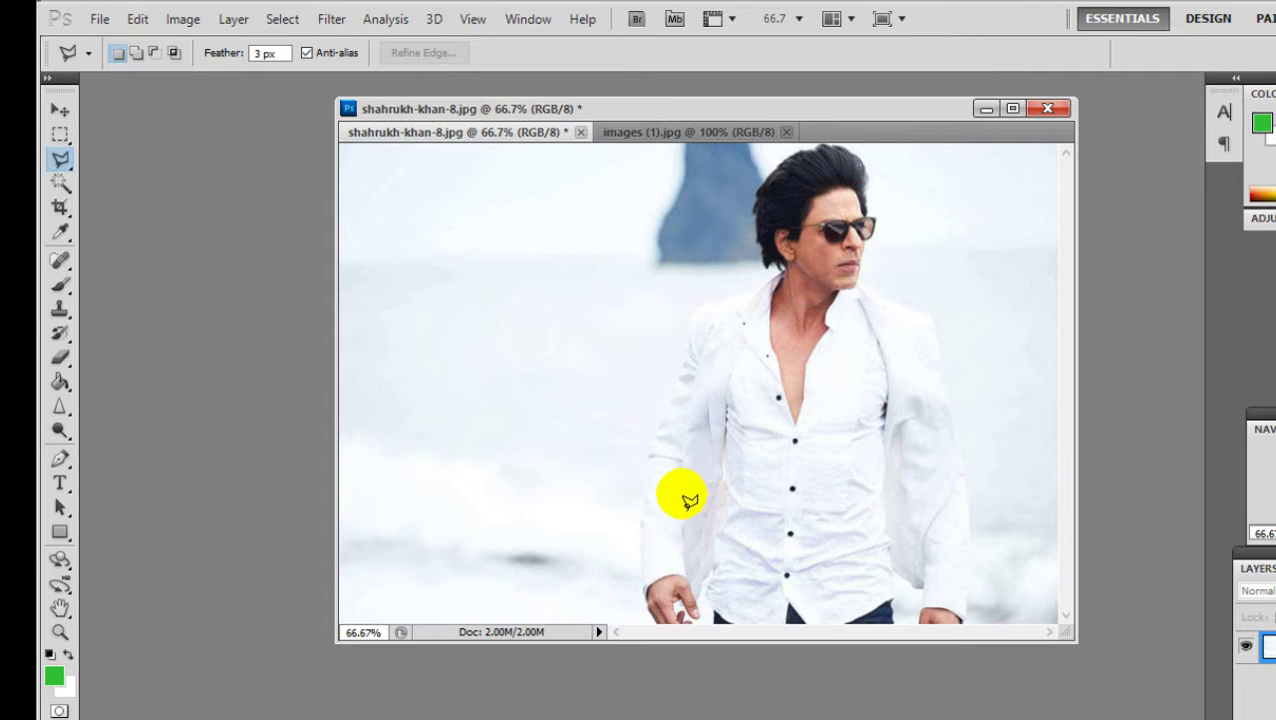
# Step: Switch to the Magnetic Lasso Tool and maximize the shahrukh-khan-8.jpg window
pyautogui.click(62, 162)
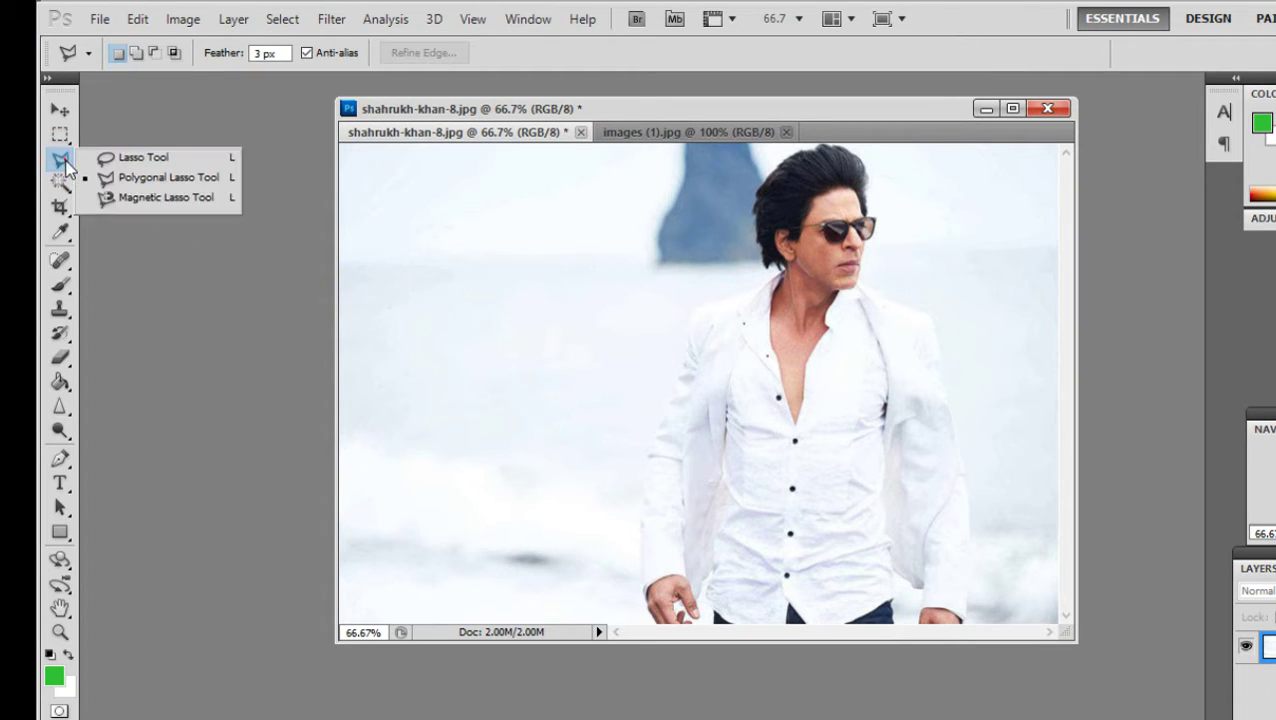
pyautogui.click(115, 199)
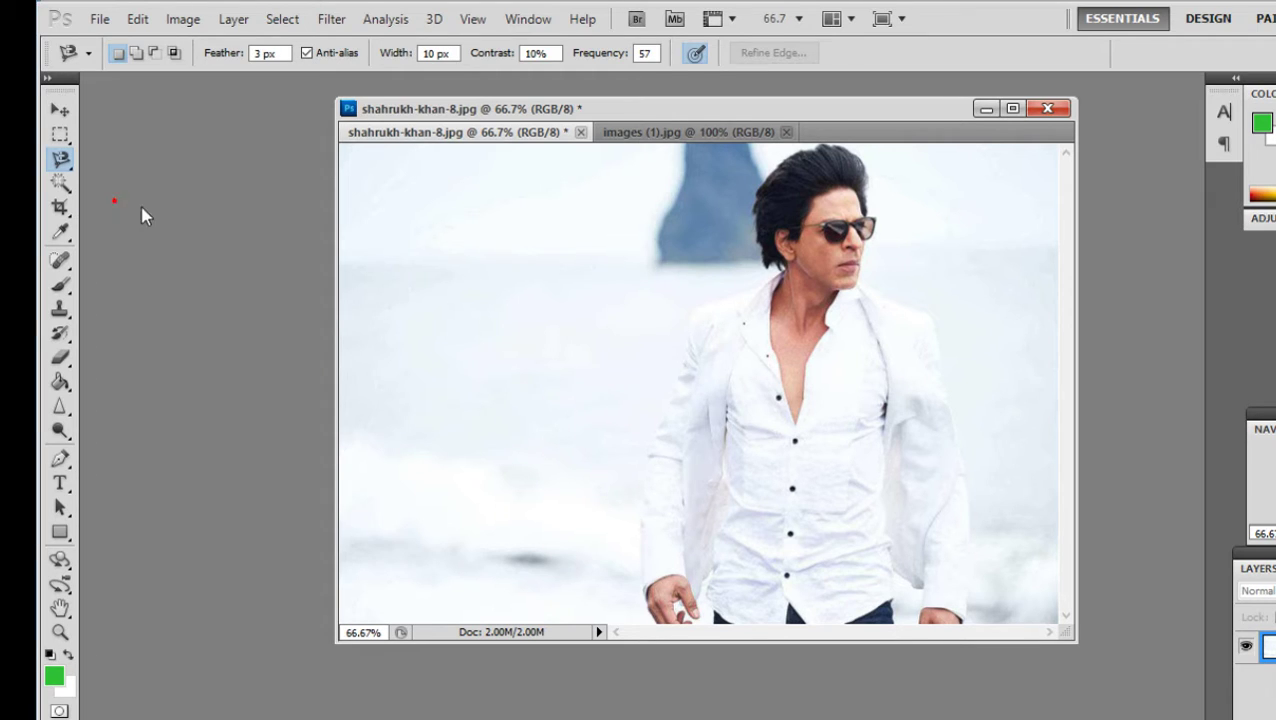
pyautogui.click(603, 405)
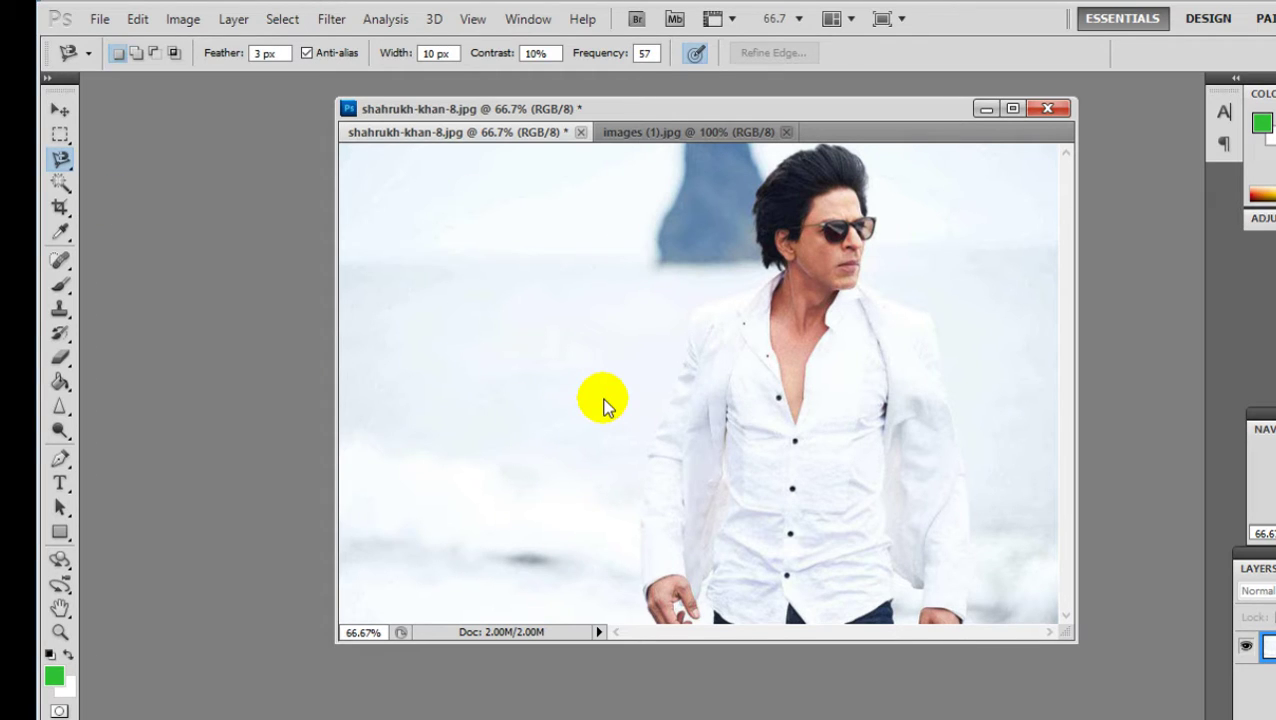
pyautogui.click(1013, 109)
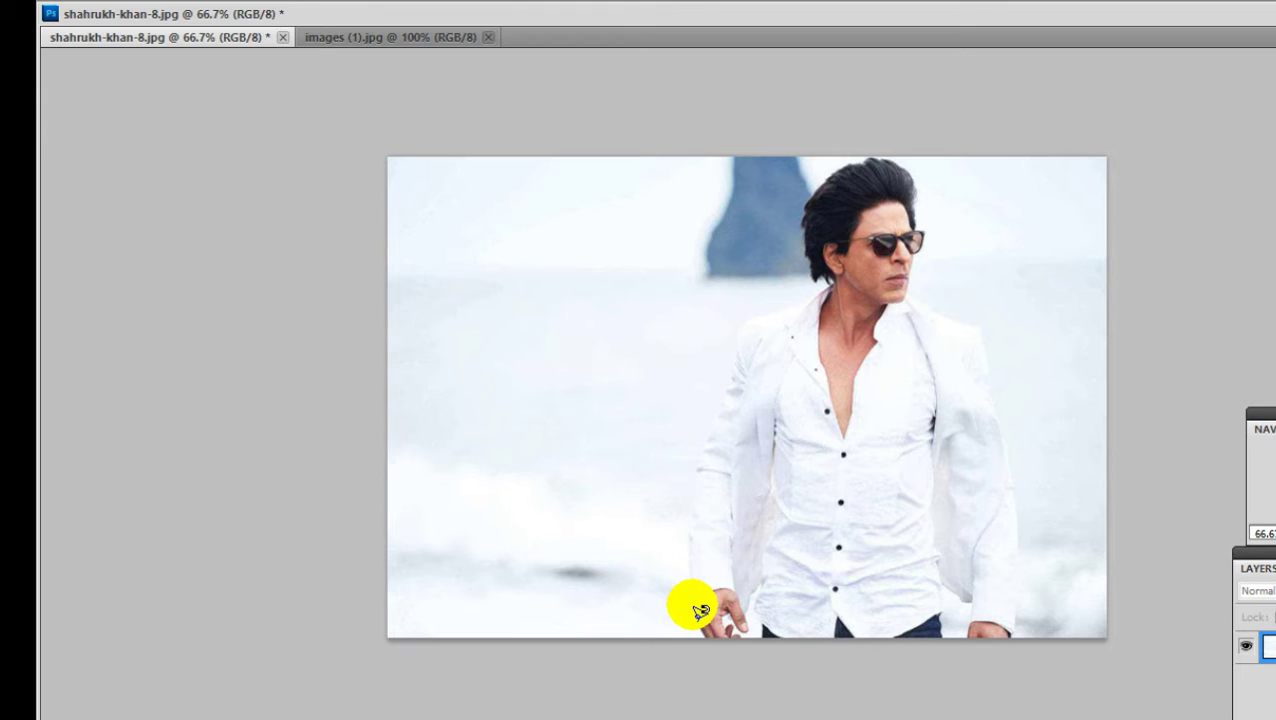
# Step: Trace the magnetic outline from the man's hand up his arm and shoulder to the collar
pyautogui.click(692, 601)
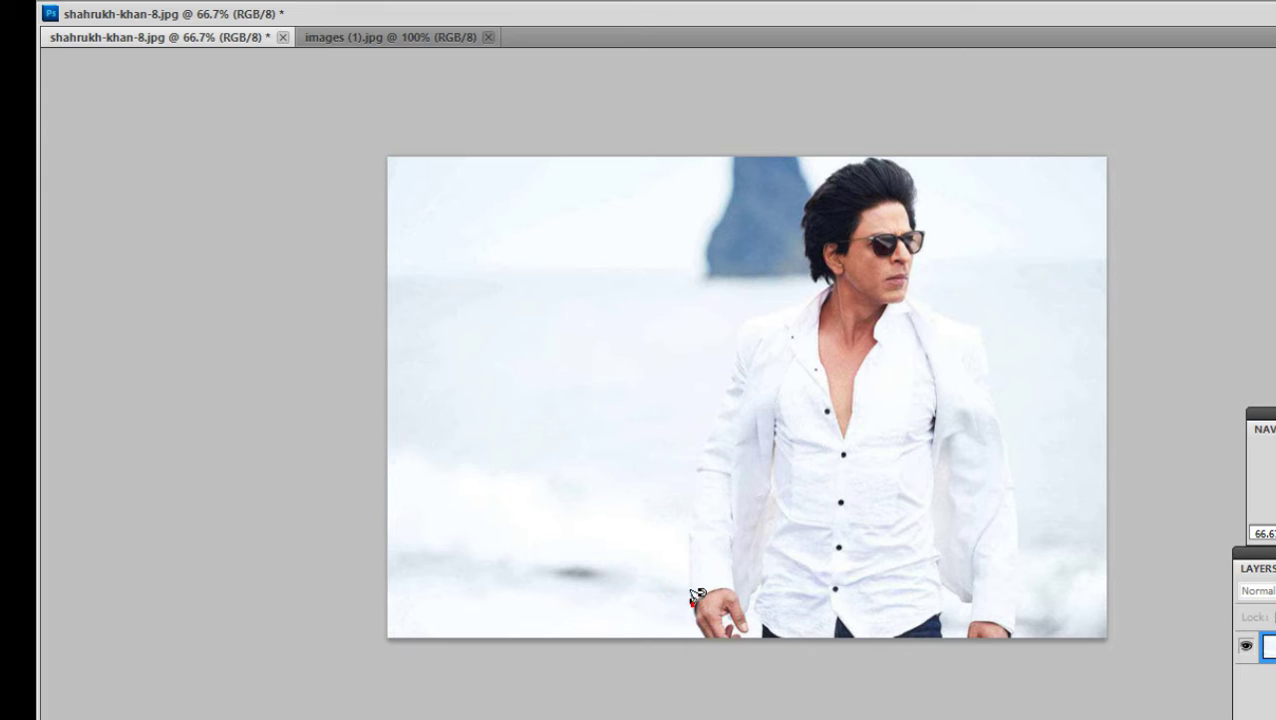
pyautogui.click(689, 540)
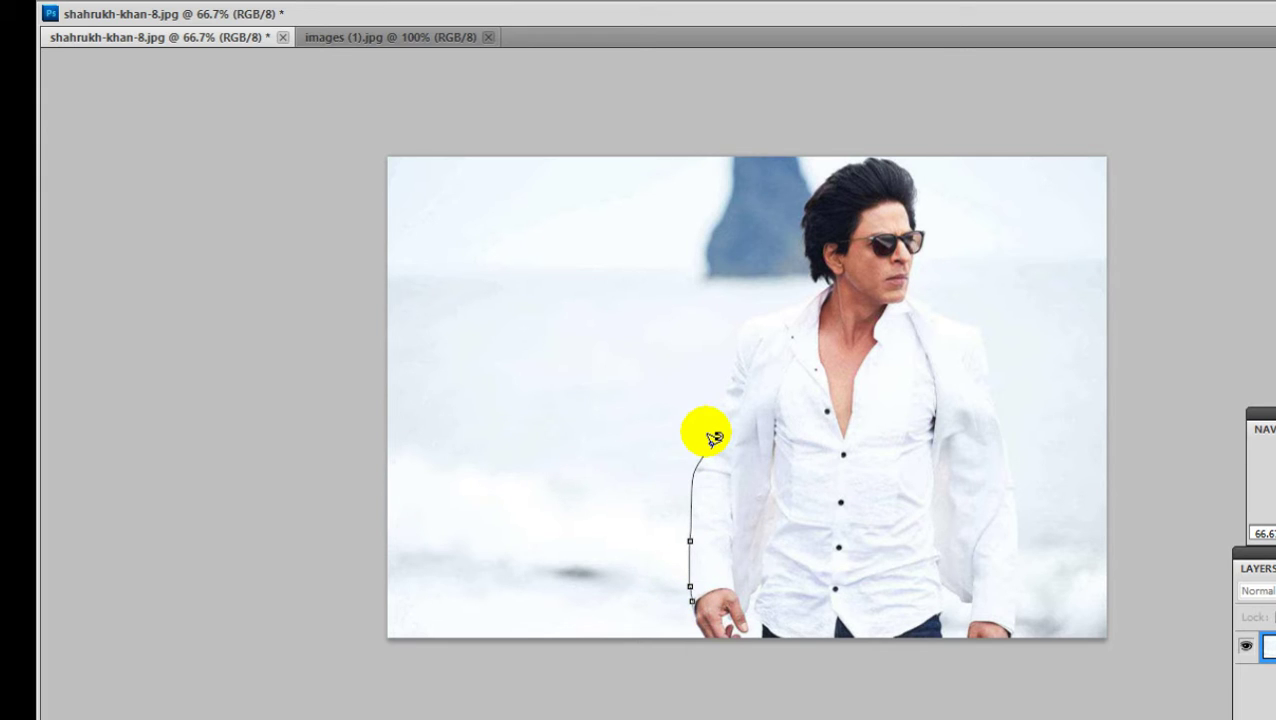
pyautogui.click(707, 431)
pyautogui.click(732, 380)
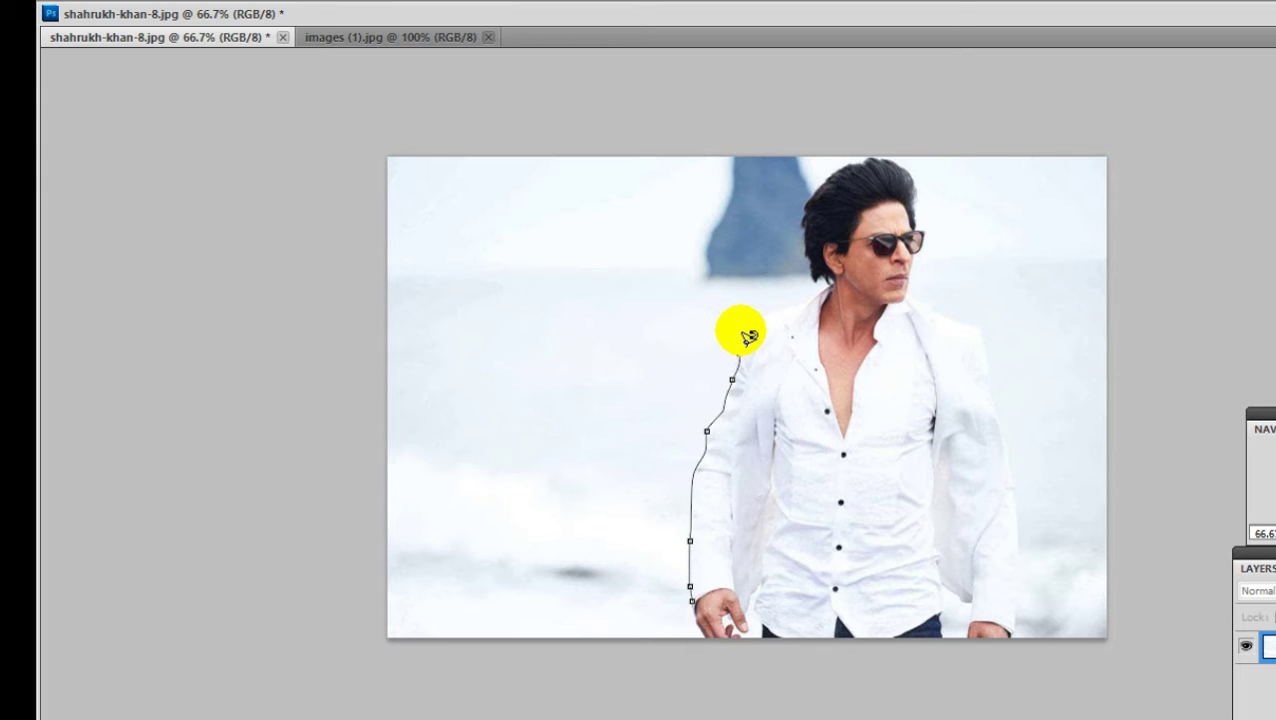
pyautogui.click(740, 353)
pyautogui.click(744, 325)
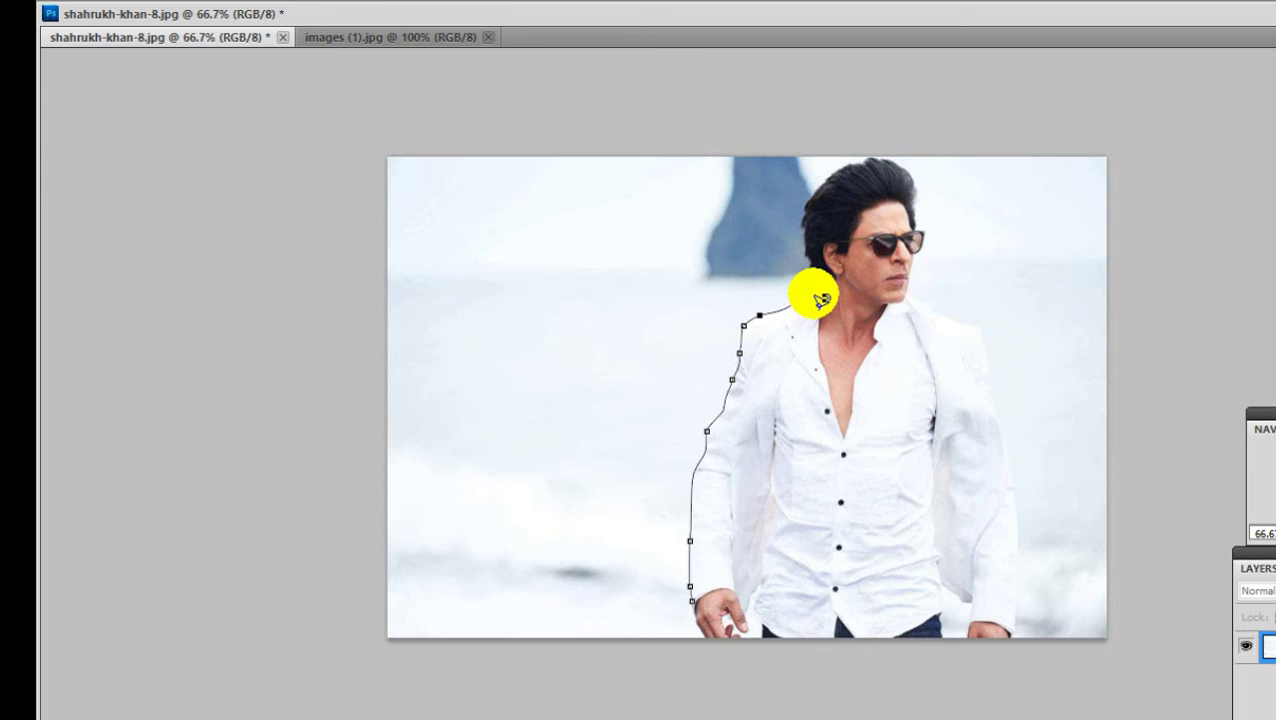
pyautogui.click(786, 310)
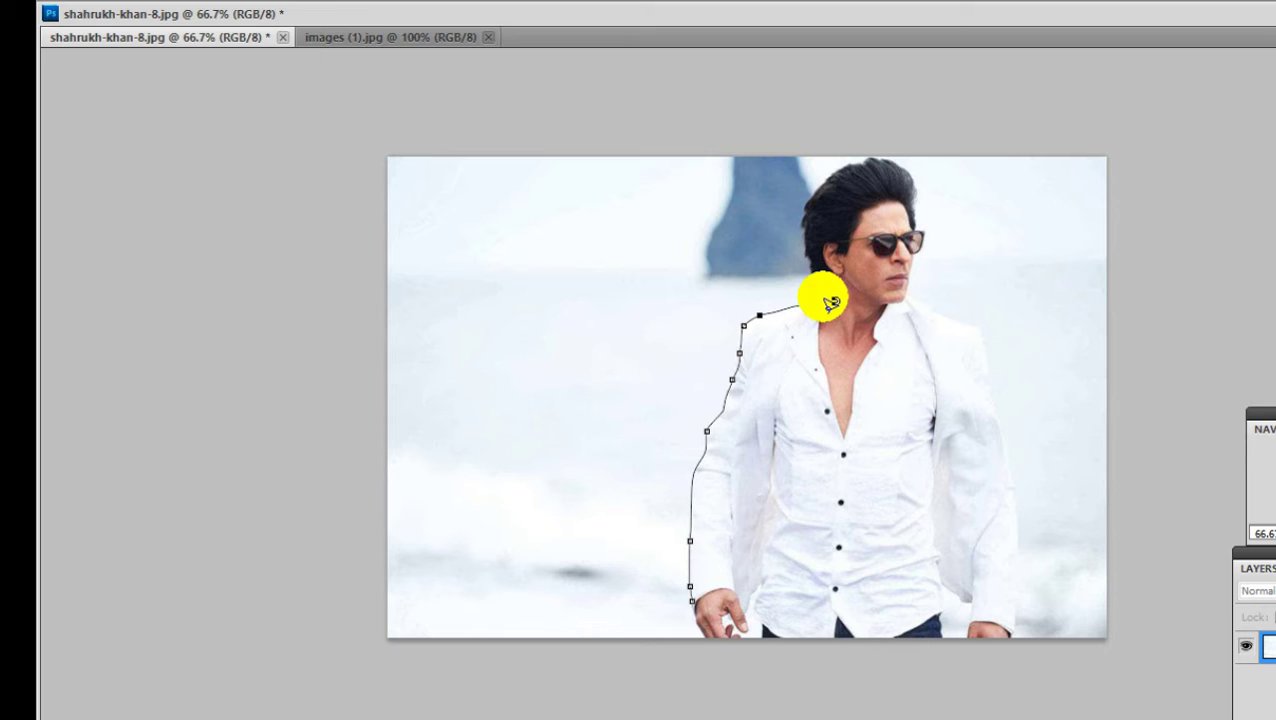
pyautogui.press('BackSpace')
pyautogui.press('BackSpace')
pyautogui.press('BackSpace')
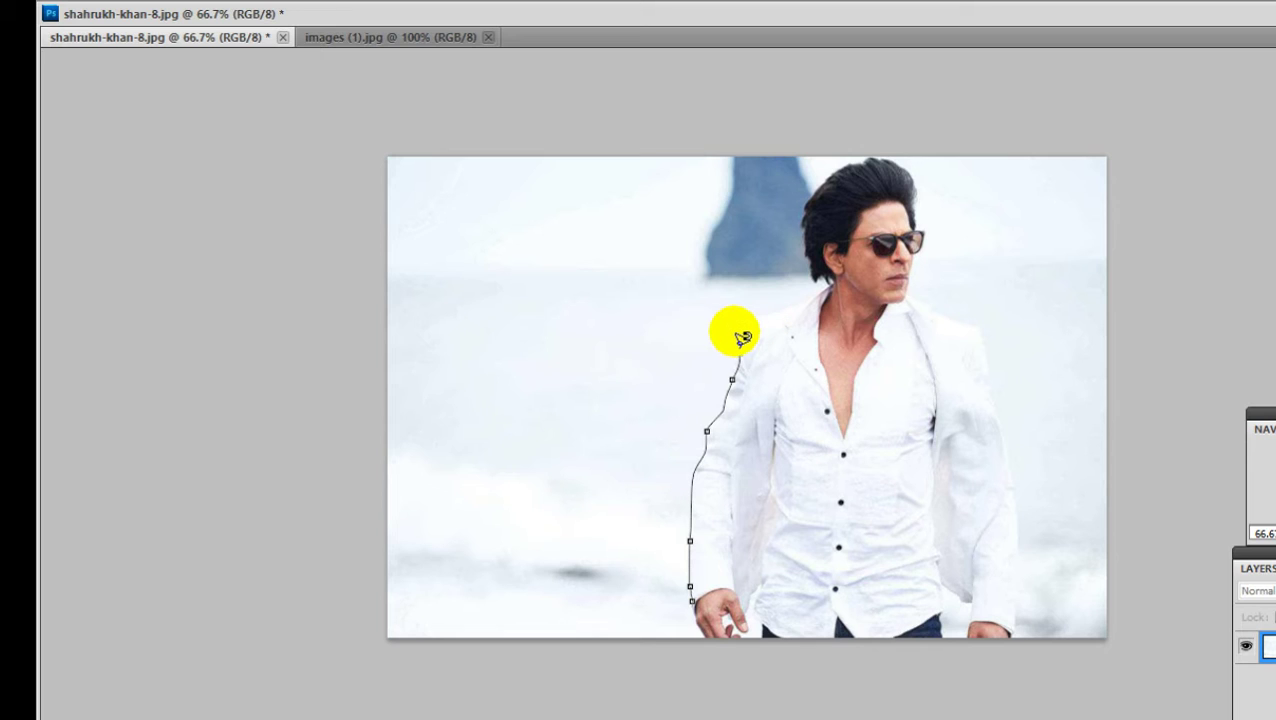
# Step: Continue the outline along the collar, neck, over the hair and down to the right shoulder
pyautogui.click(757, 320)
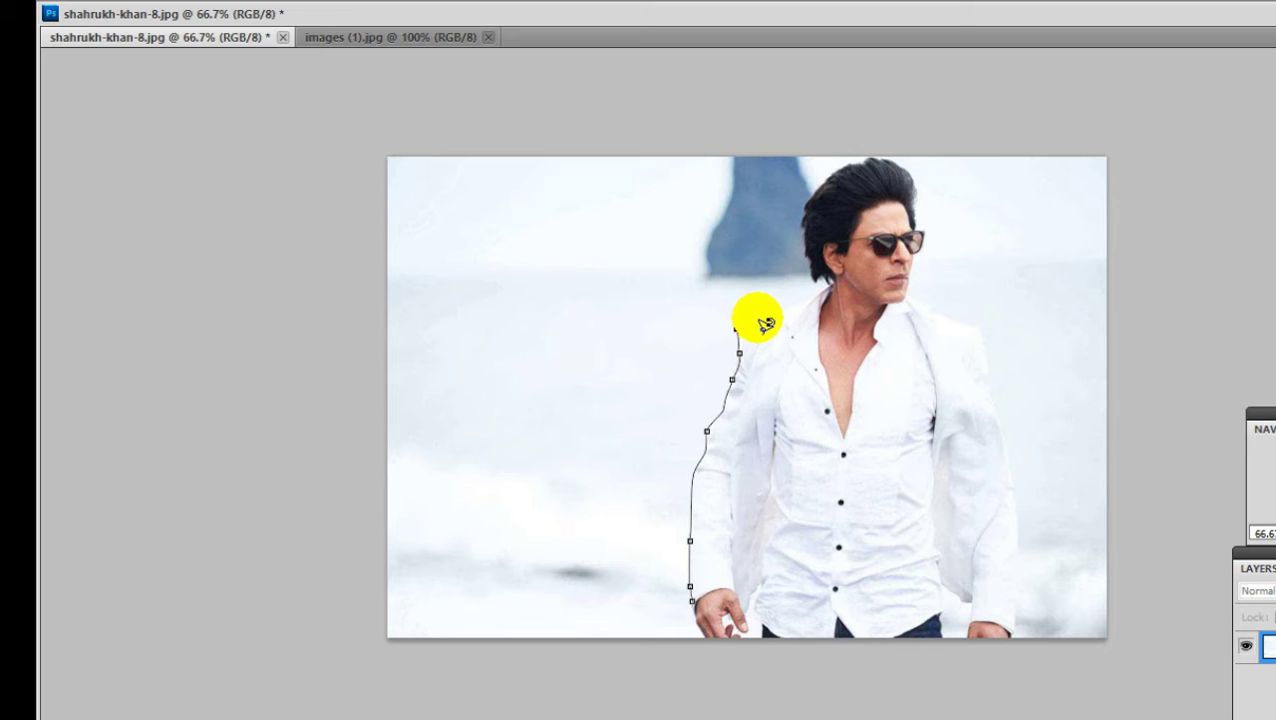
pyautogui.click(752, 318)
pyautogui.click(765, 315)
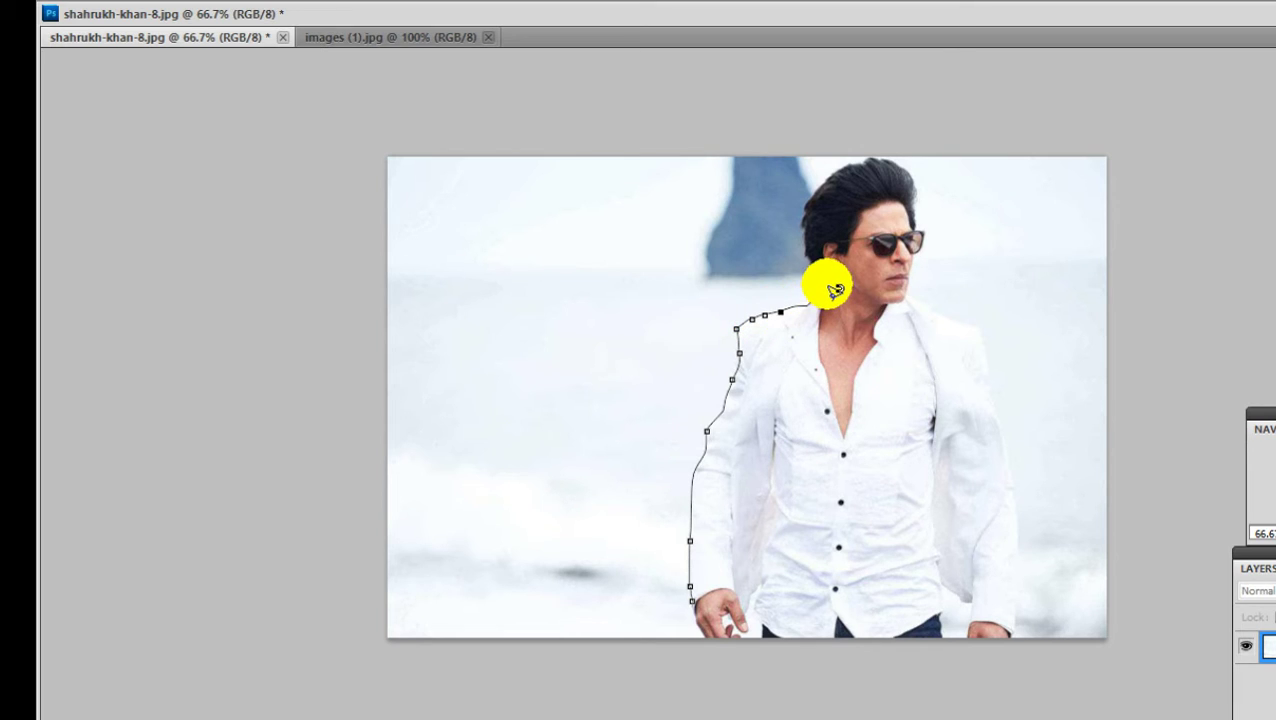
pyautogui.click(824, 291)
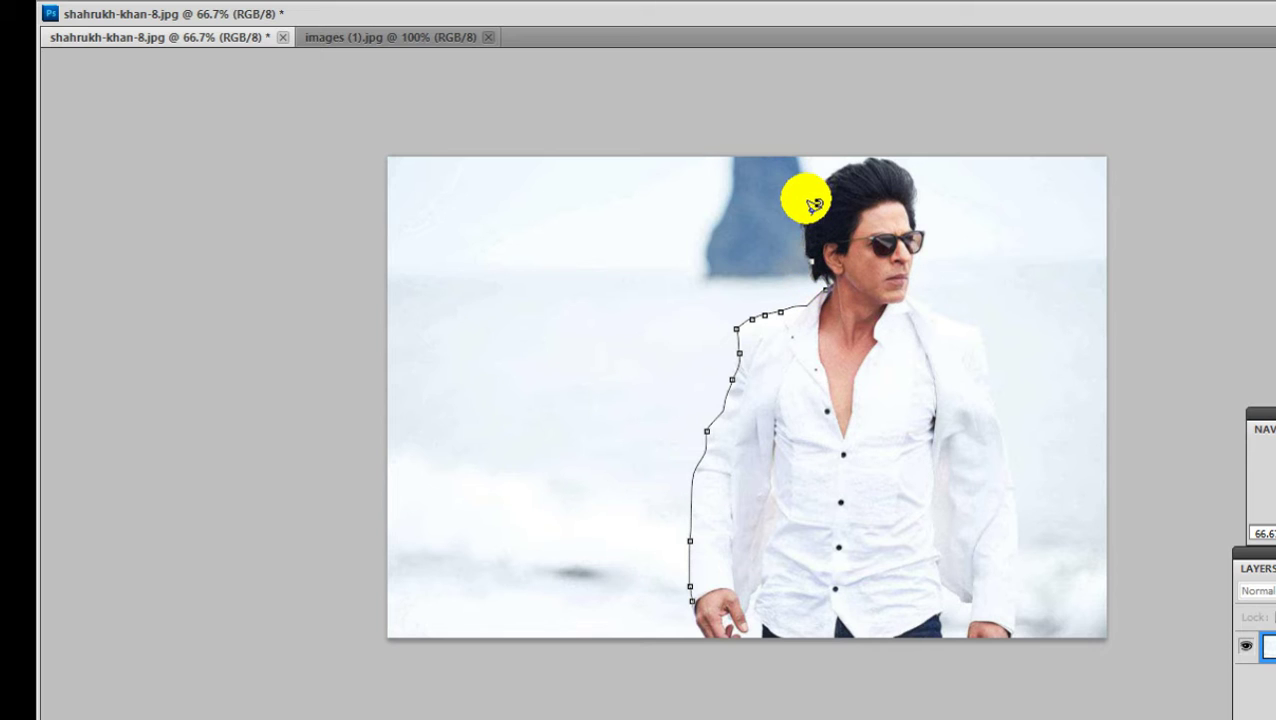
pyautogui.click(845, 166)
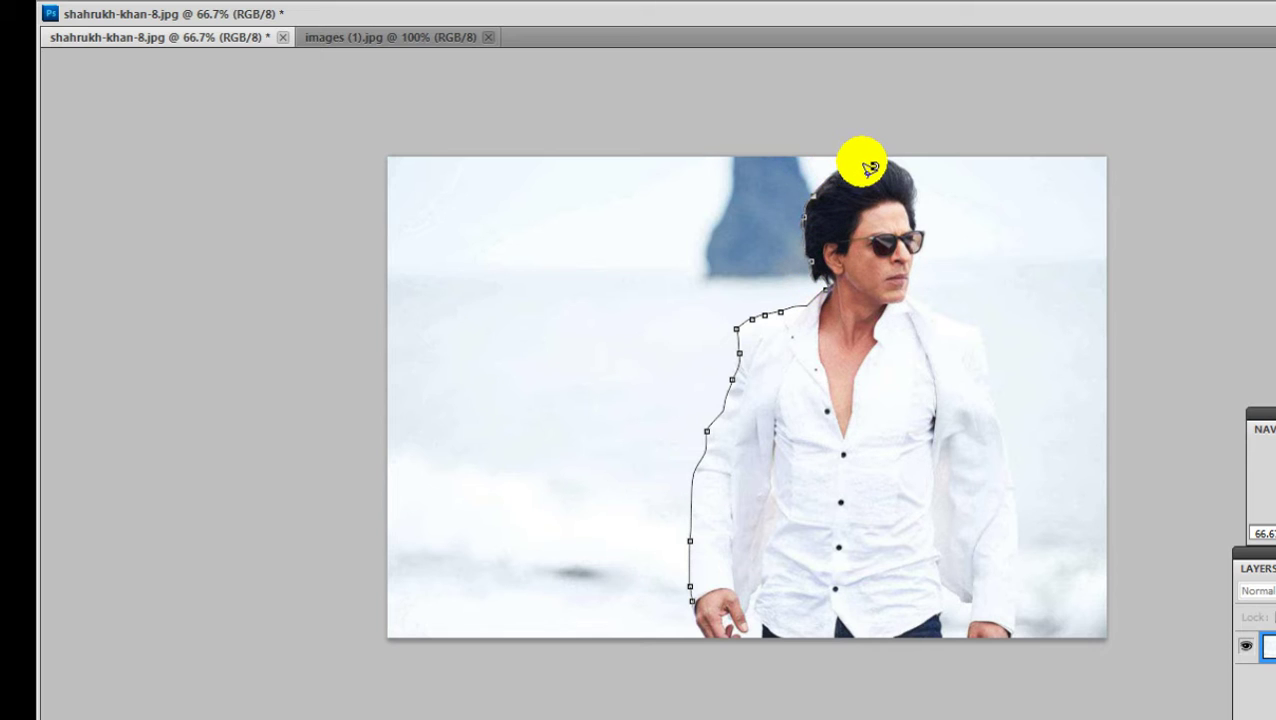
pyautogui.click(890, 158)
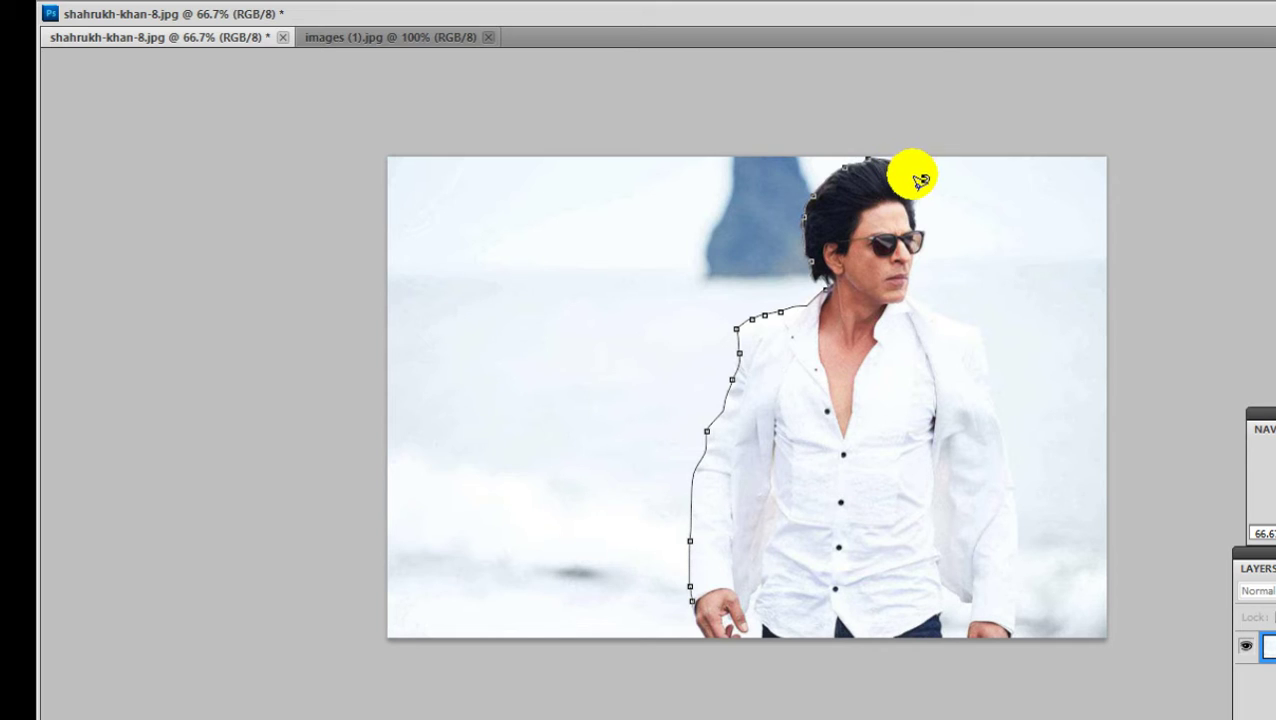
pyautogui.click(924, 238)
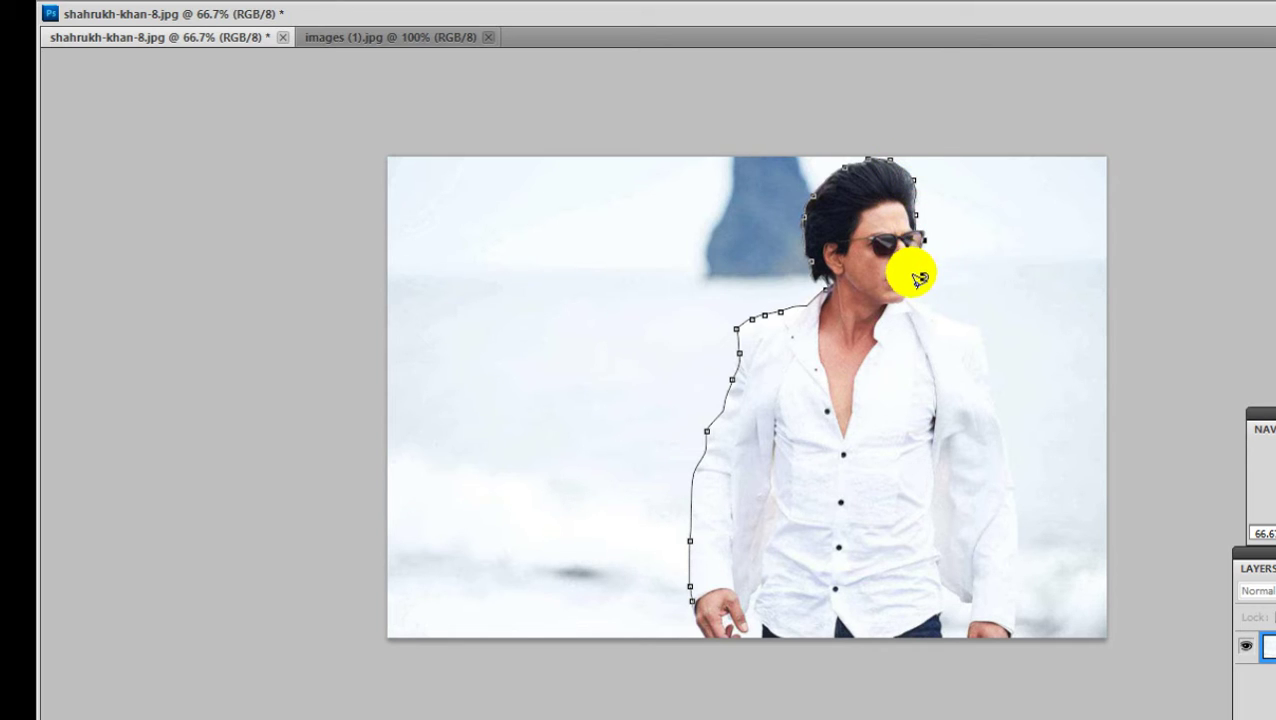
pyautogui.click(948, 320)
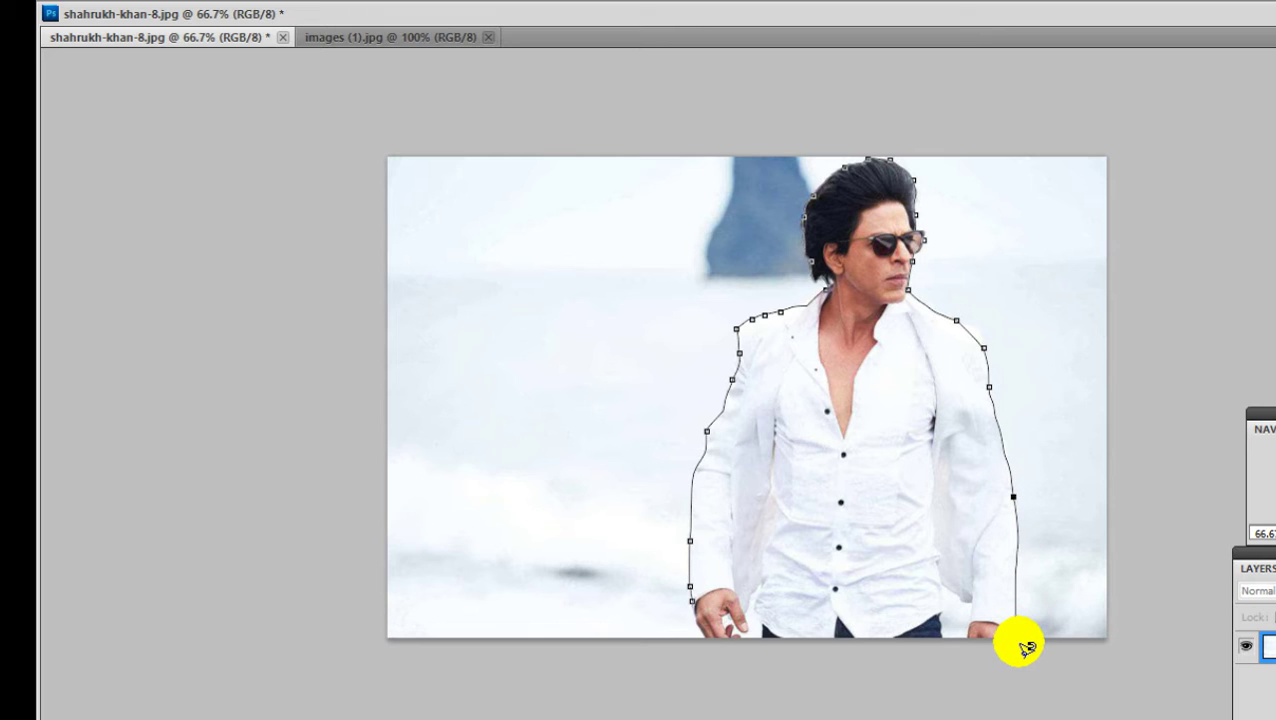
# Step: Trace along the photo's bottom edge back to the hand and close the selection
pyautogui.moveTo(950, 664)
pyautogui.mouseDown()
pyautogui.moveTo(733, 660)
pyautogui.moveTo(900, 683)
pyautogui.mouseUp()
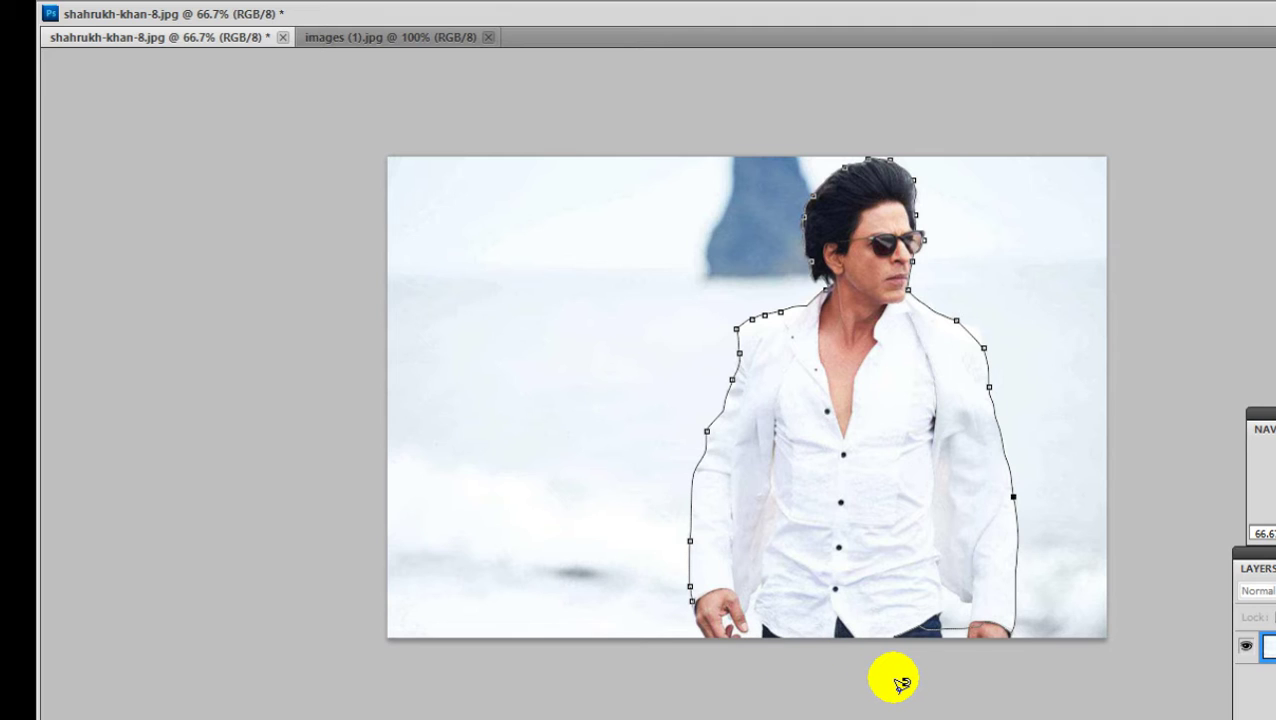
pyautogui.moveTo(901, 684); pyautogui.dragTo(1021, 660)
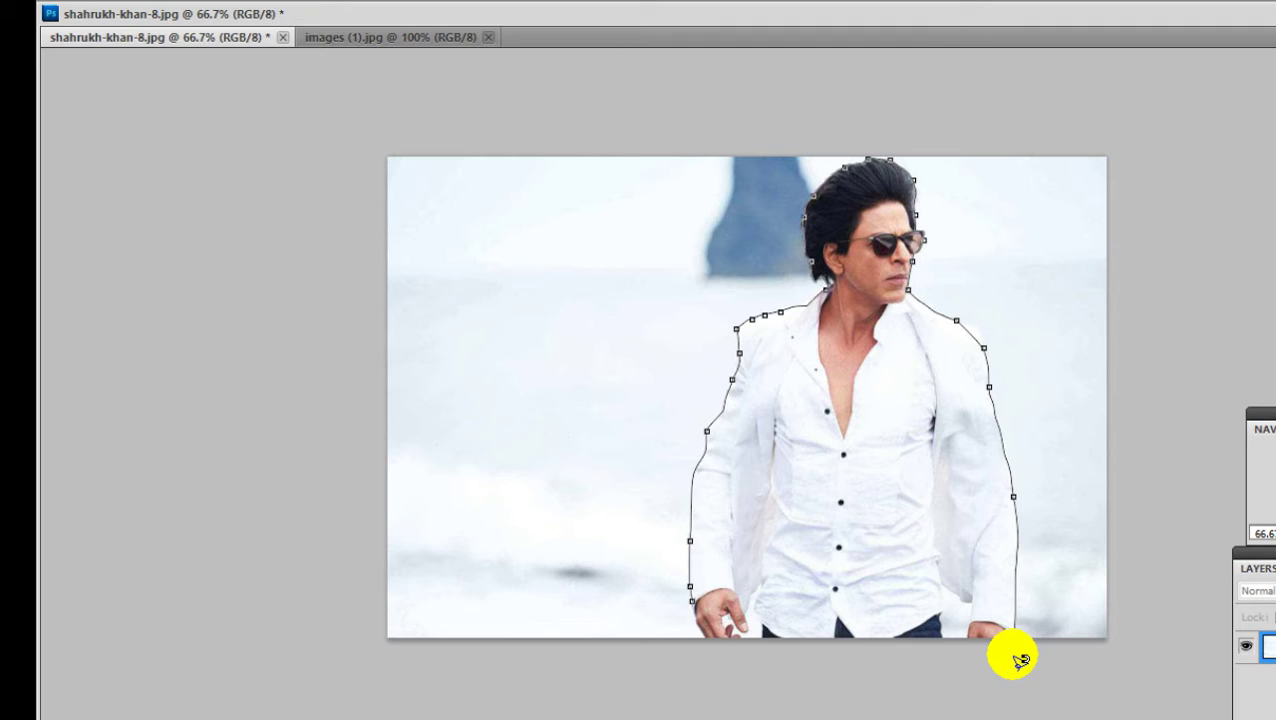
pyautogui.moveTo(1021, 660); pyautogui.dragTo(696, 648)
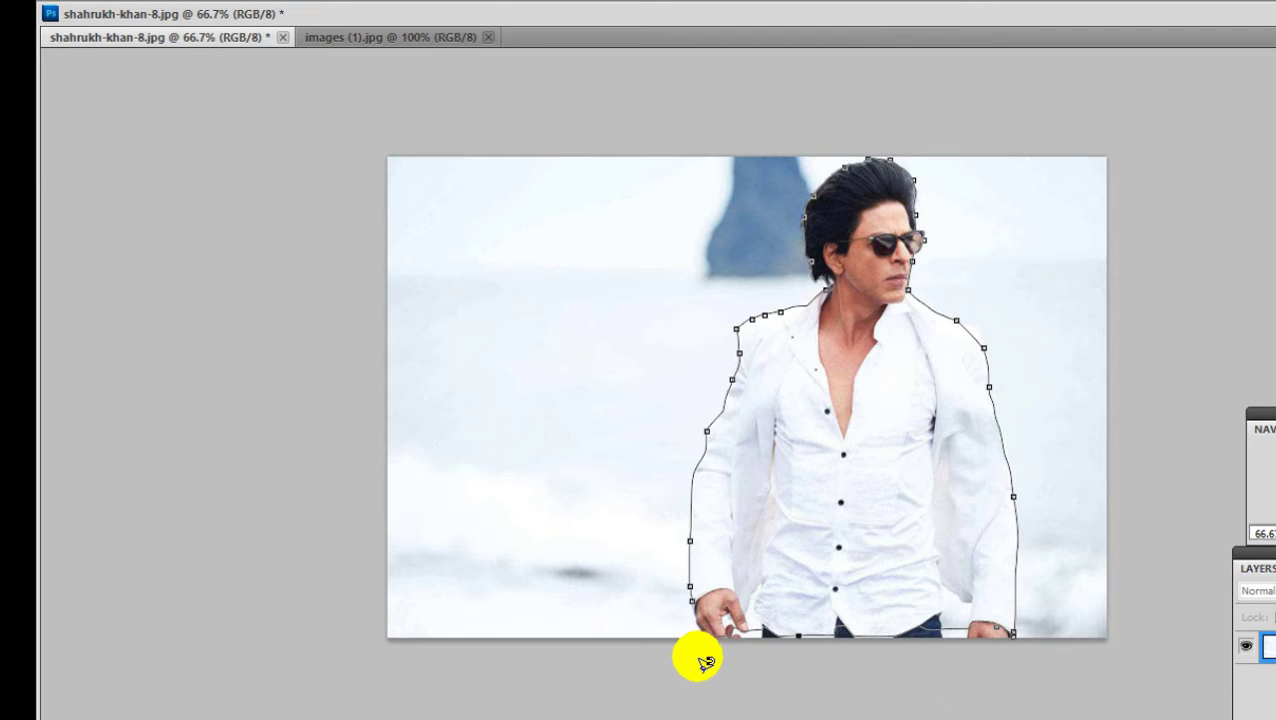
pyautogui.moveTo(696, 648); pyautogui.dragTo(690, 605)
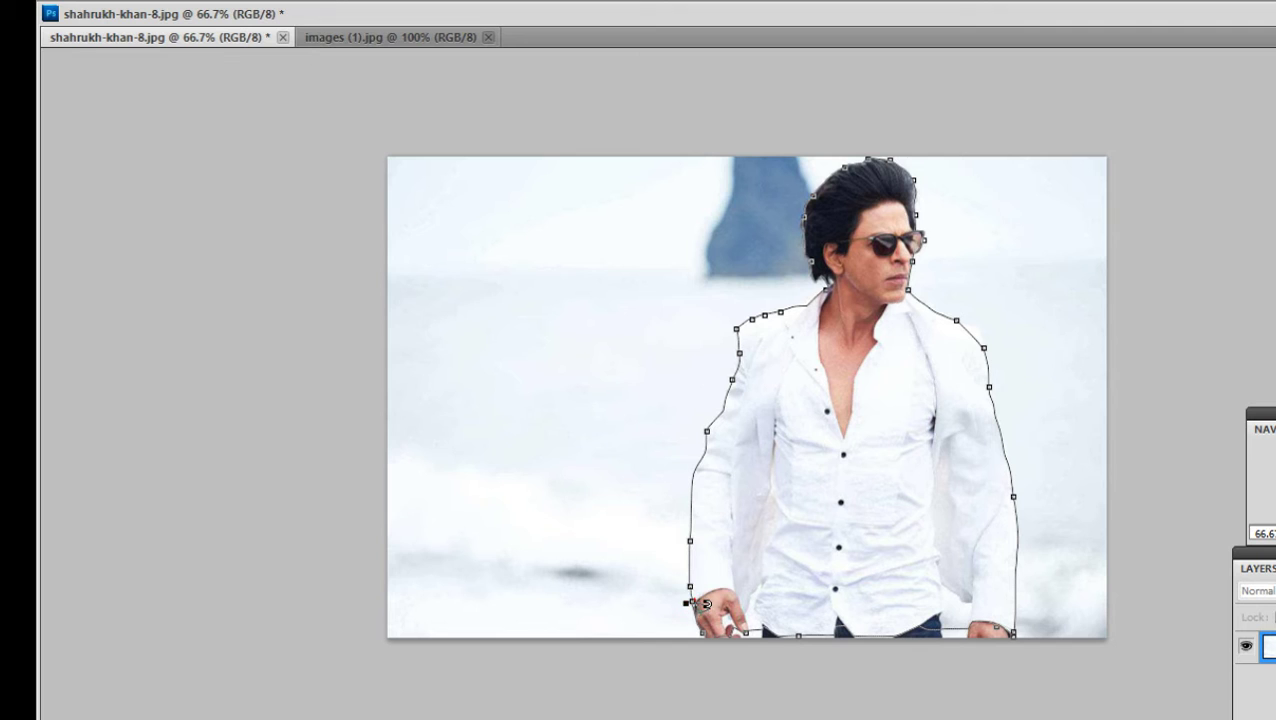
pyautogui.click(700, 605)
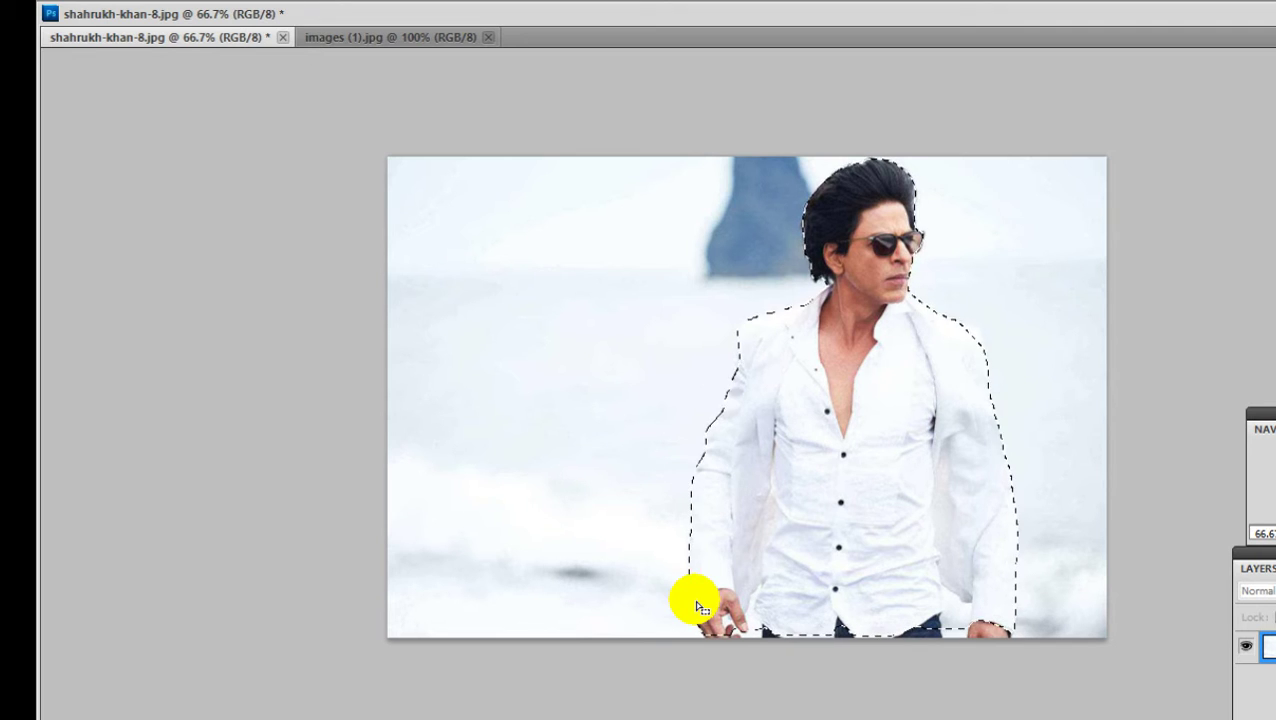
# Step: Float the photo window and switch to the Rectangular Marquee Tool, keeping the man selected
pyautogui.doubleClick(576, 40)
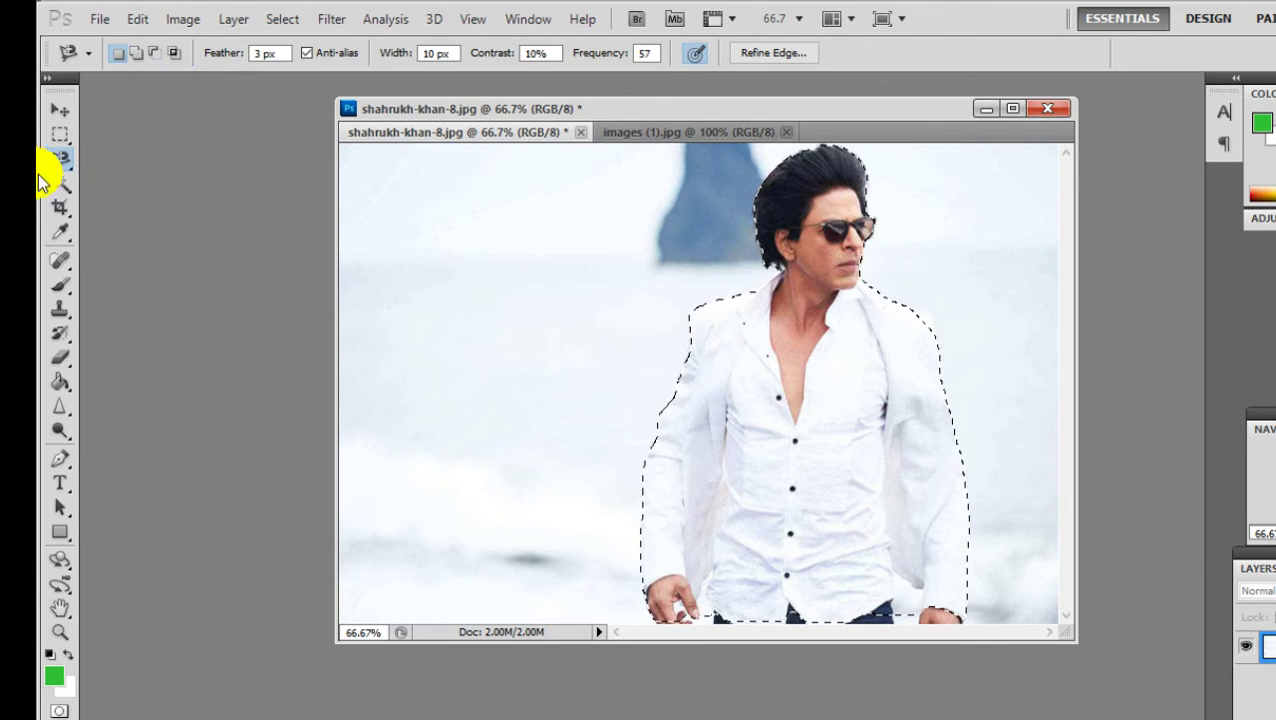
pyautogui.click(60, 133)
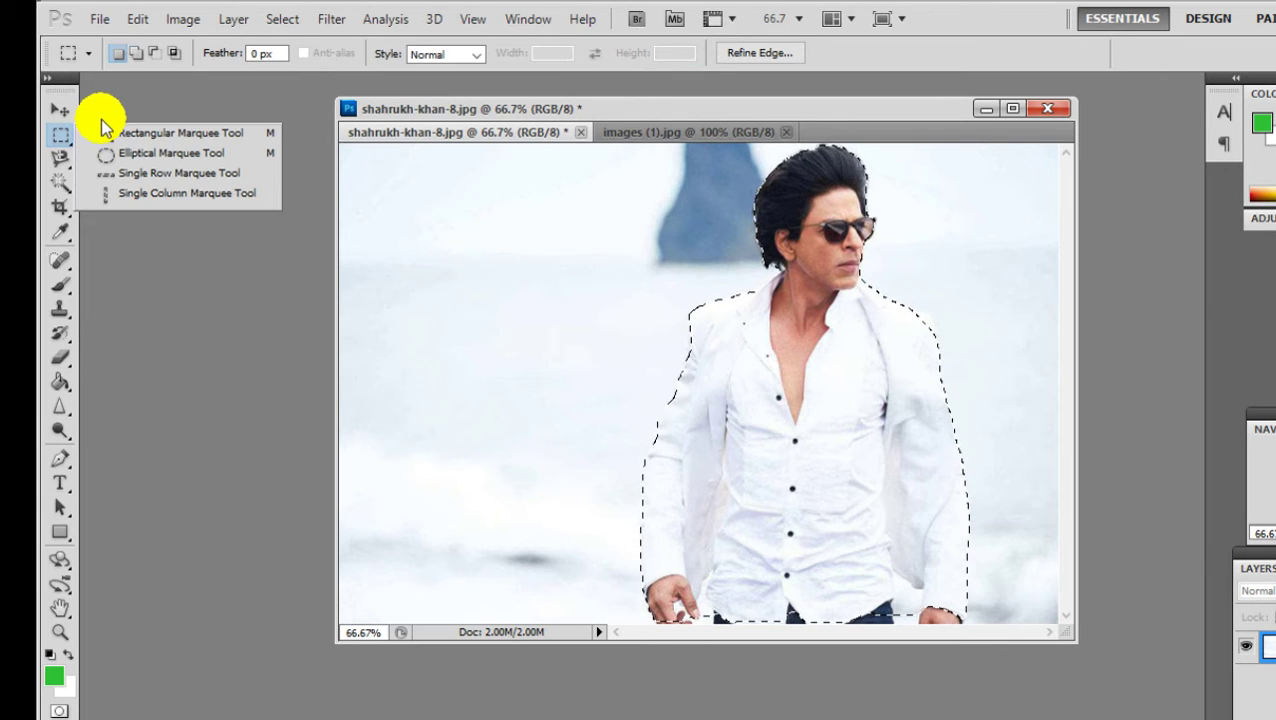
pyautogui.click(107, 137)
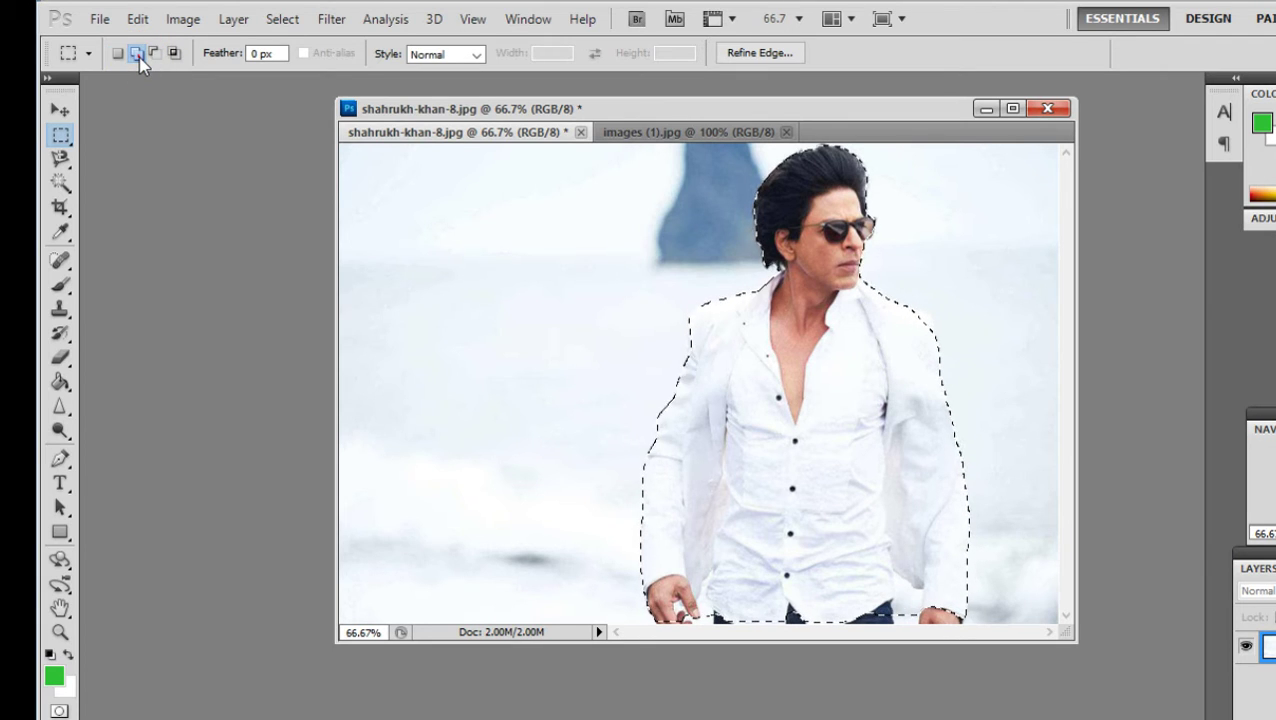
pyautogui.click(1012, 108)
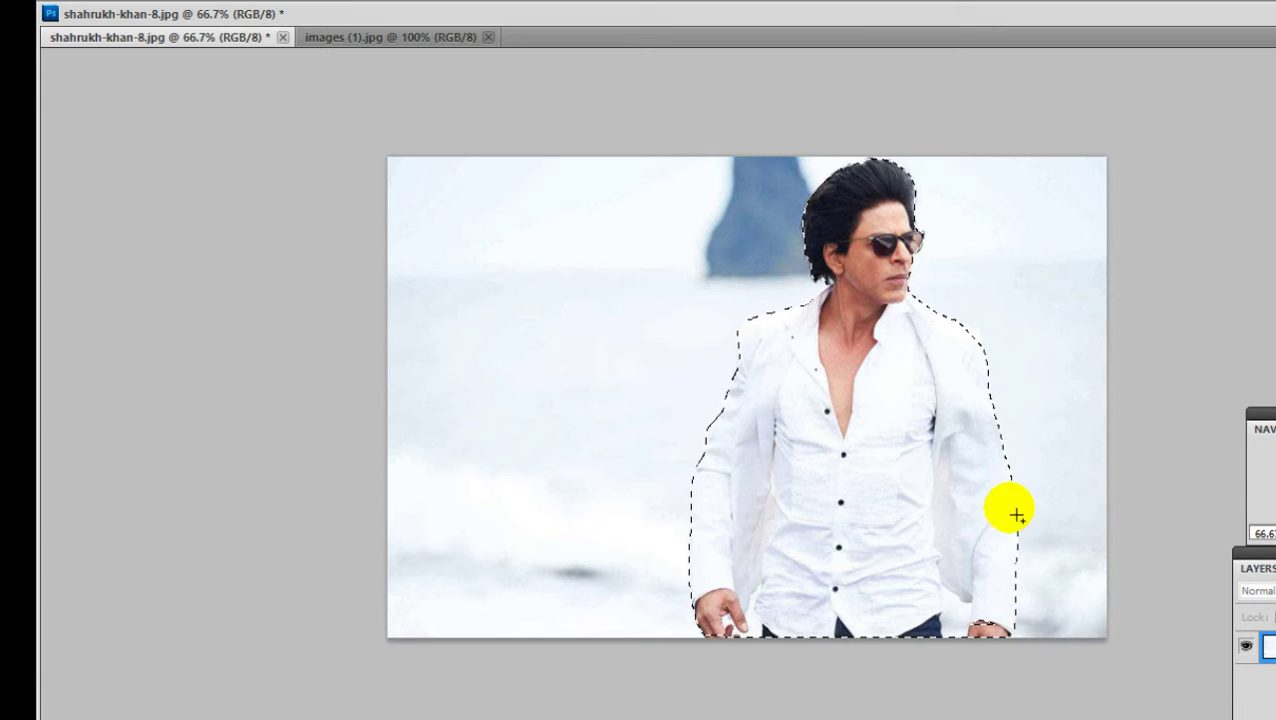
pyautogui.doubleClick(607, 42)
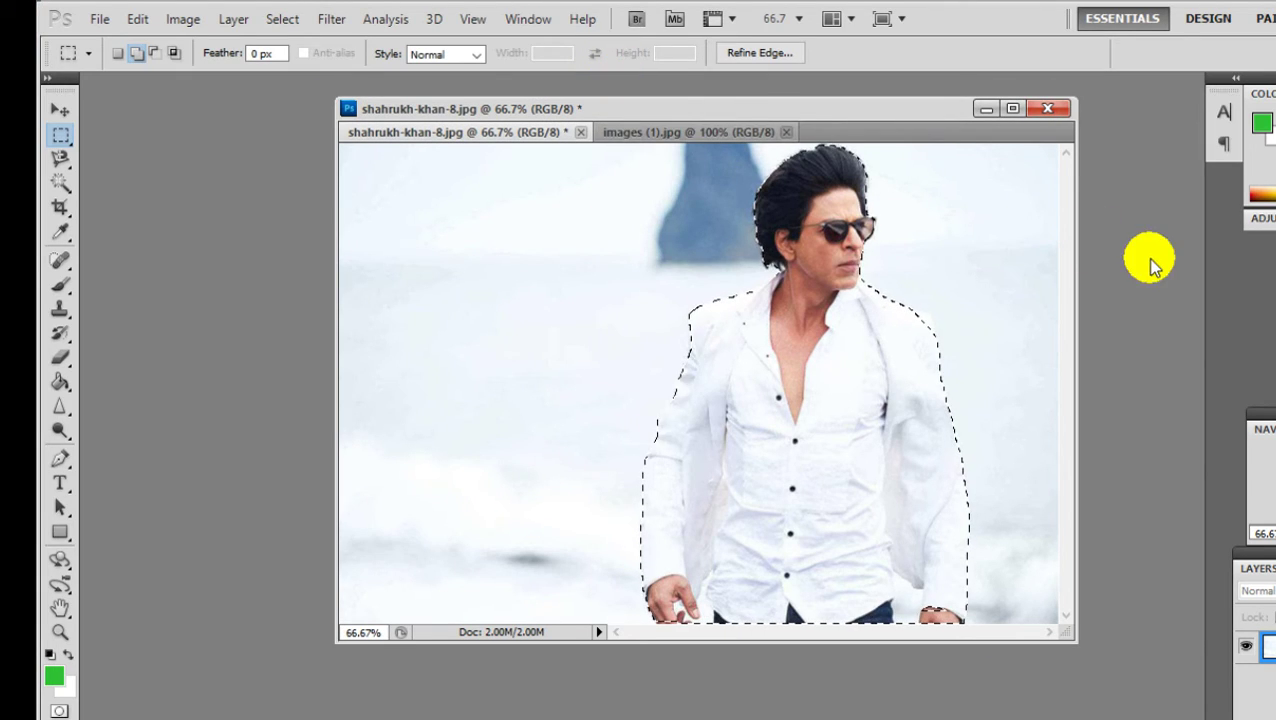
# Step: Open the waterfall archway background image from Local Disk (G:) > wedding
pyautogui.doubleClick(1134, 248)
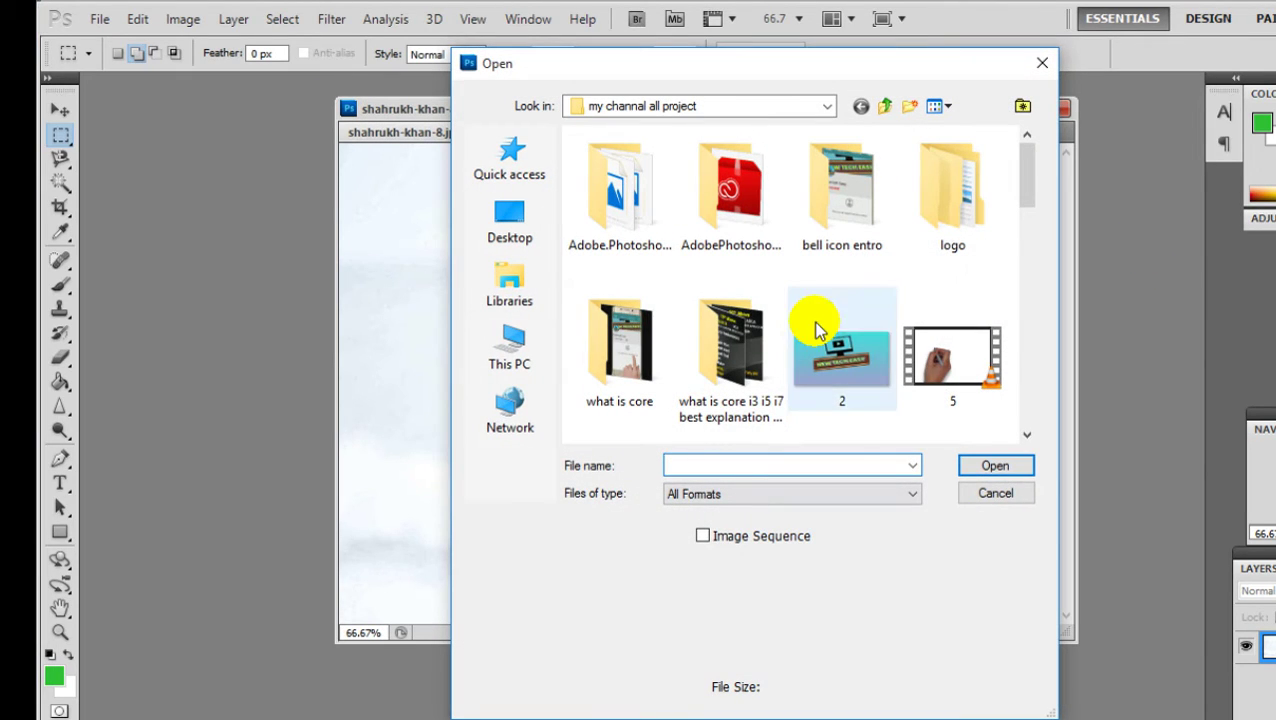
pyautogui.moveTo(1026, 186); pyautogui.dragTo(1035, 355)
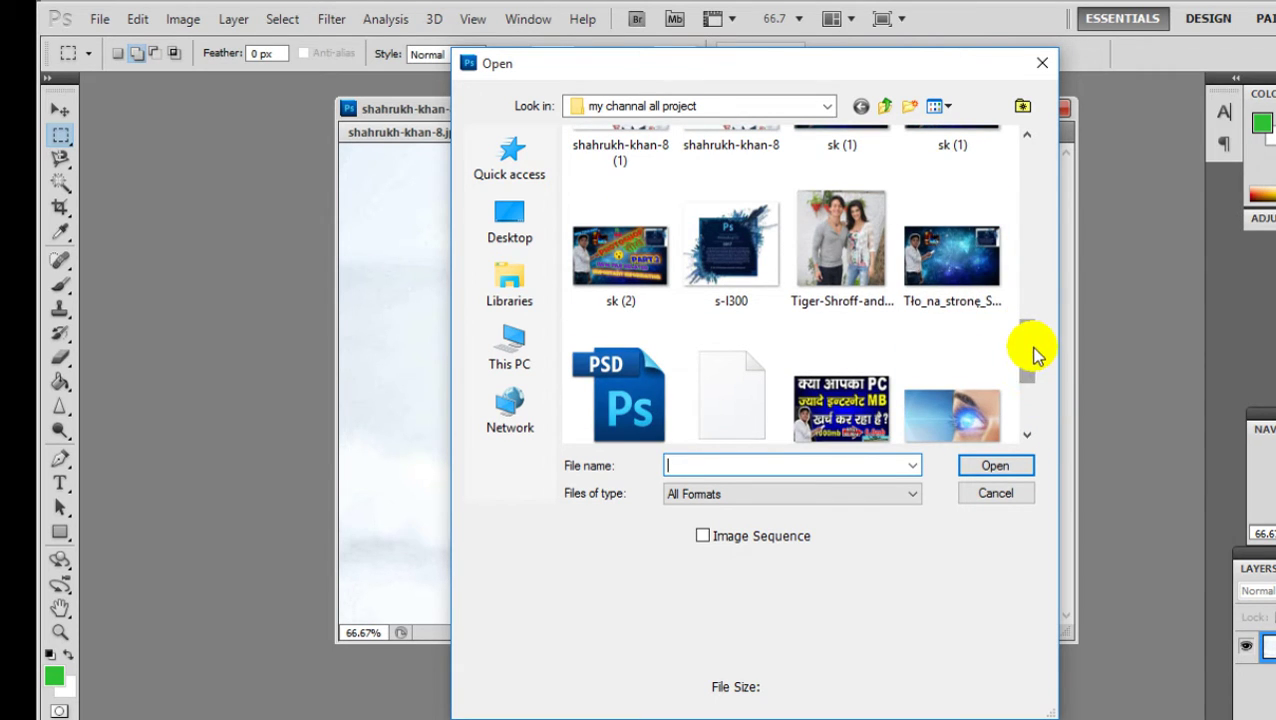
pyautogui.moveTo(1030, 365); pyautogui.dragTo(1032, 425)
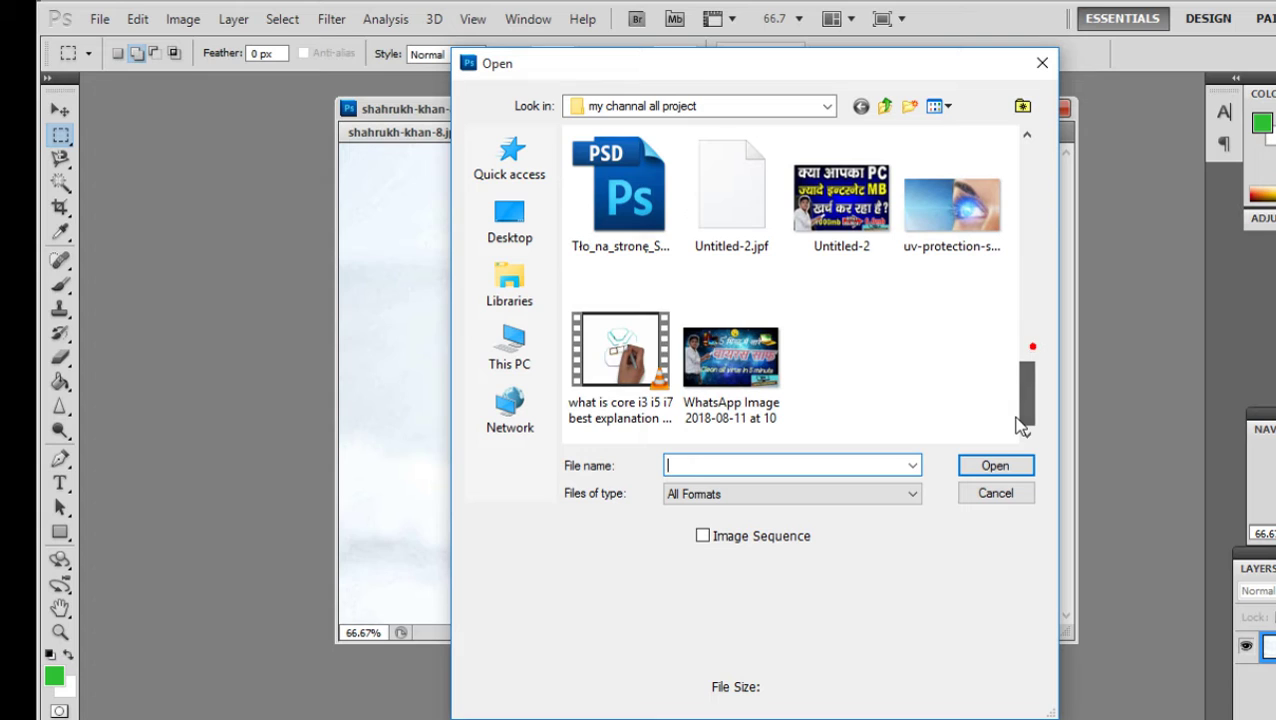
pyautogui.click(527, 355)
pyautogui.scroll(-5, 1020, 230)
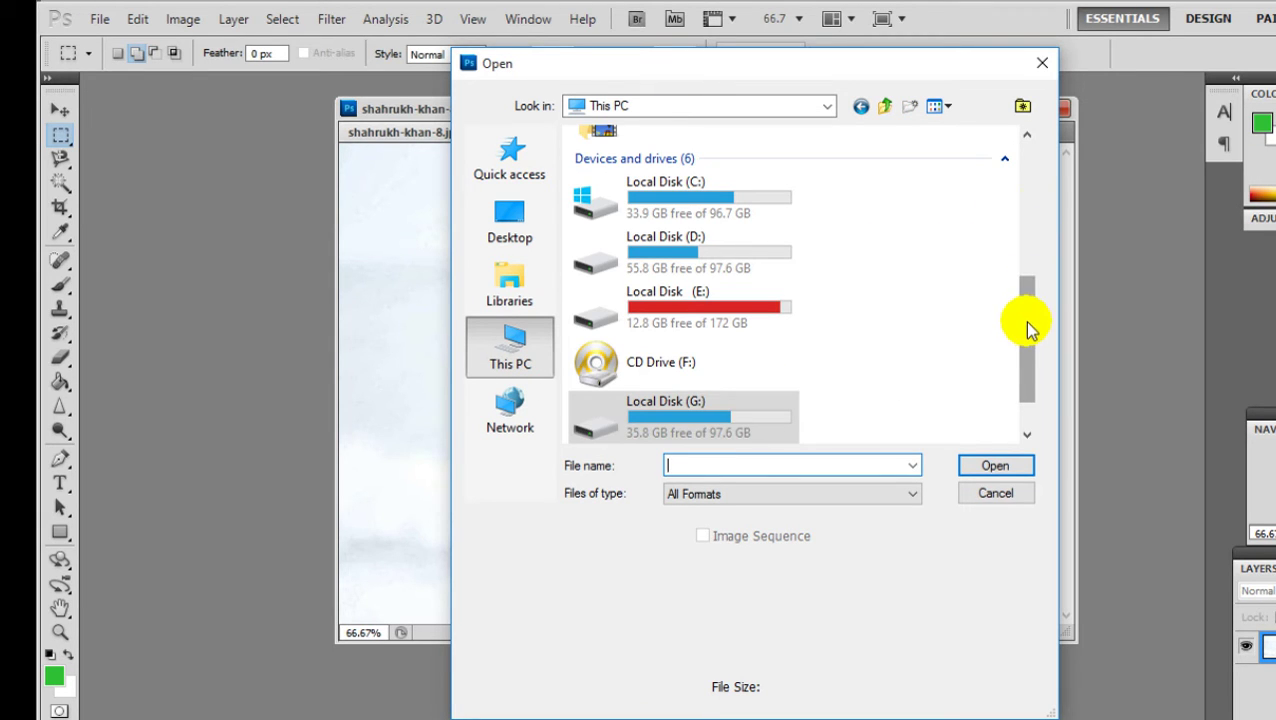
pyautogui.doubleClick(704, 423)
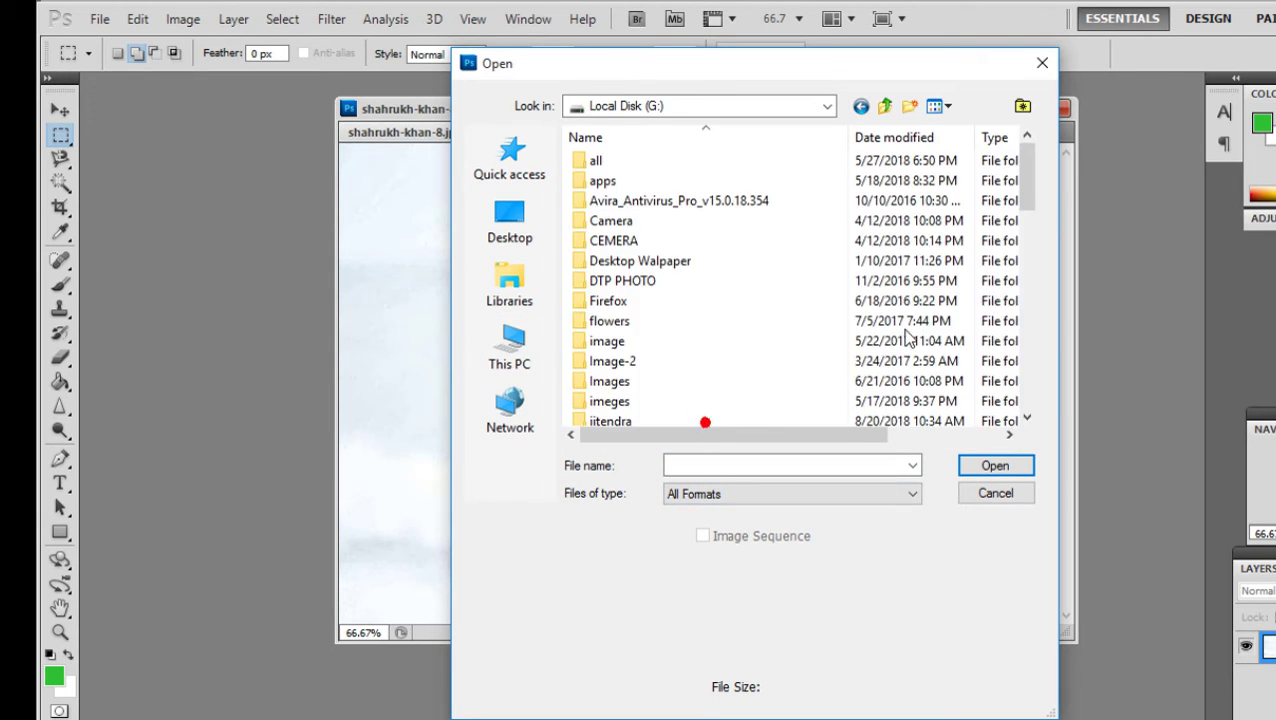
pyautogui.moveTo(1022, 165); pyautogui.dragTo(1022, 305)
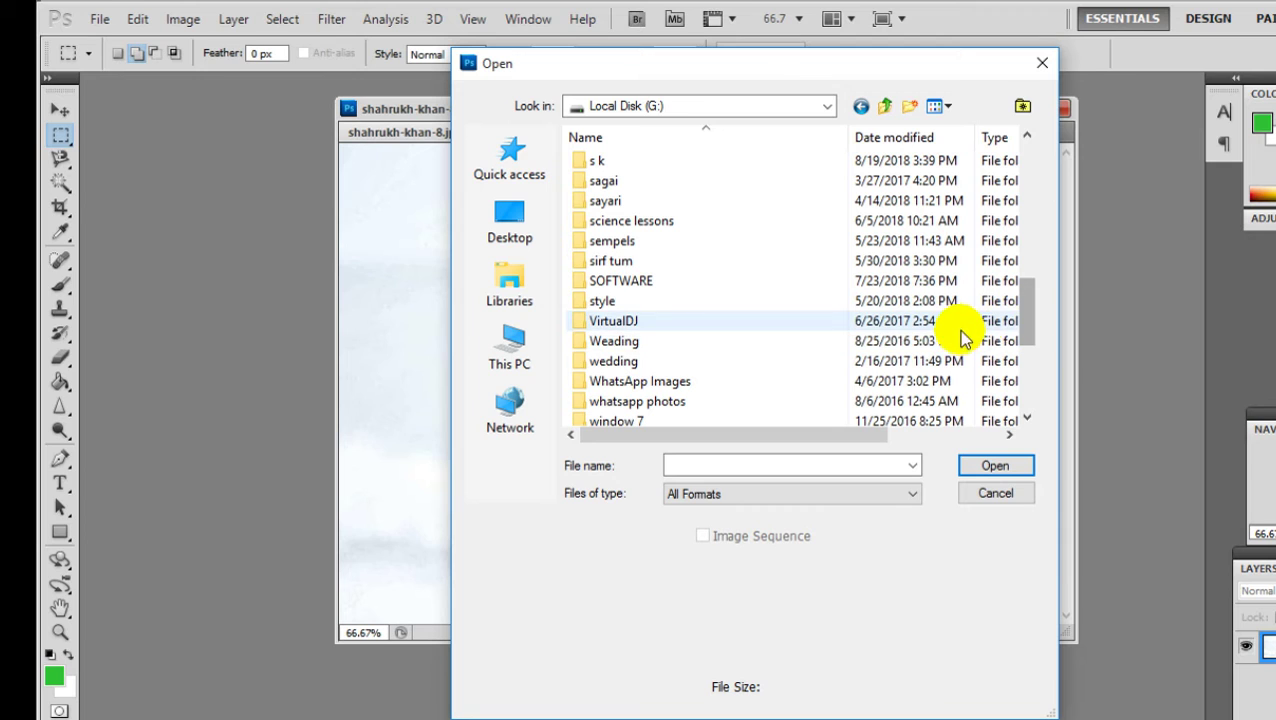
pyautogui.doubleClick(948, 361)
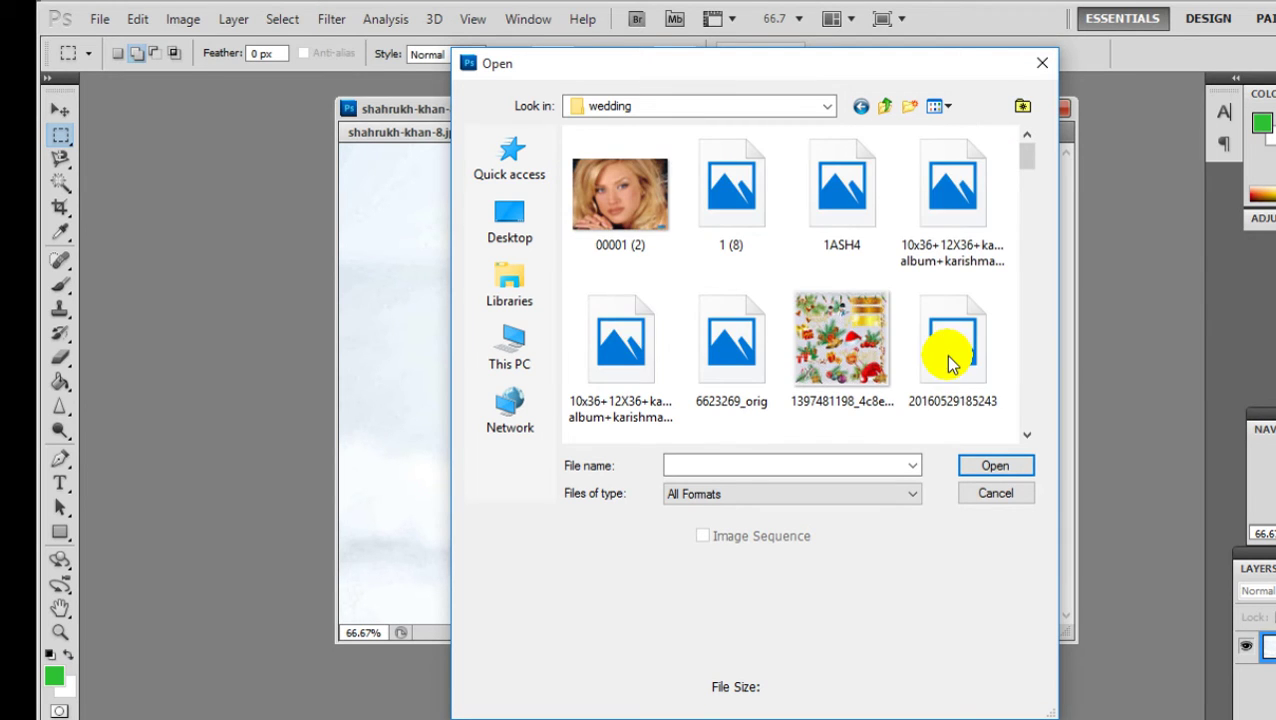
pyautogui.doubleClick(968, 204)
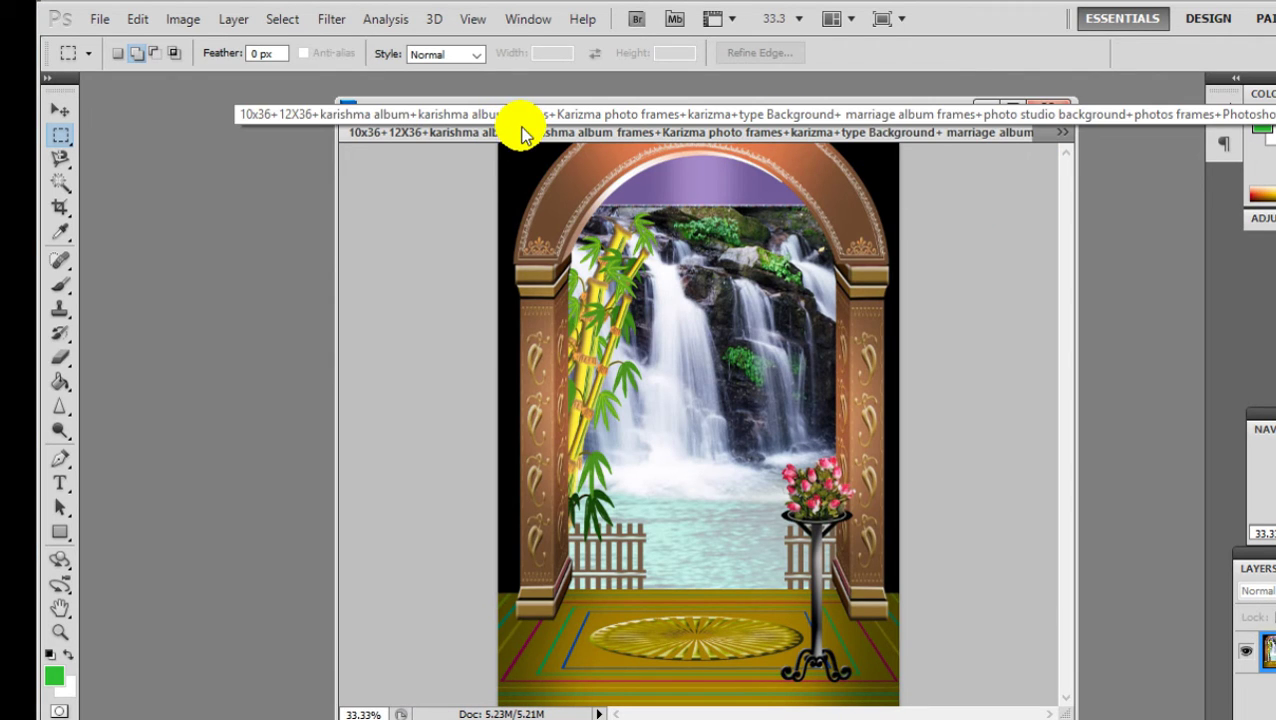
# Step: Float the archway image and drag the selected man into it with the Move tool, inside the arch
pyautogui.click(521, 130)
pyautogui.moveTo(518, 173); pyautogui.dragTo(411, 187)
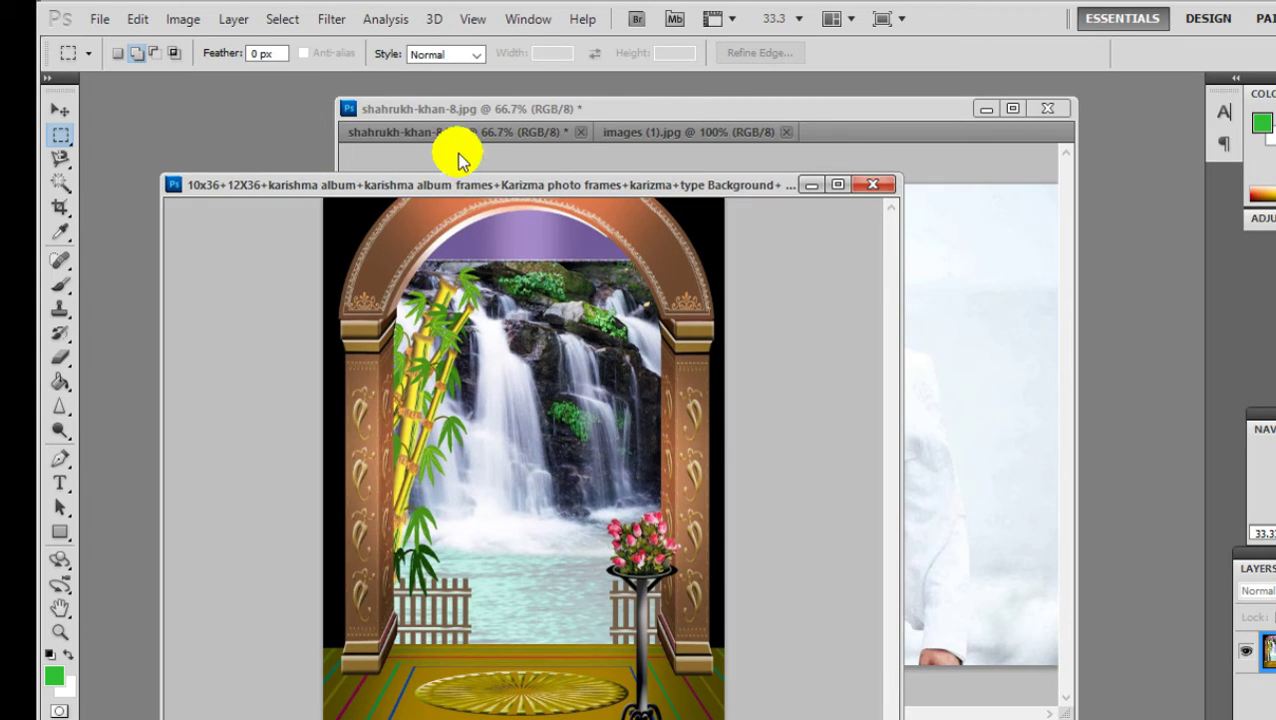
pyautogui.click(490, 138)
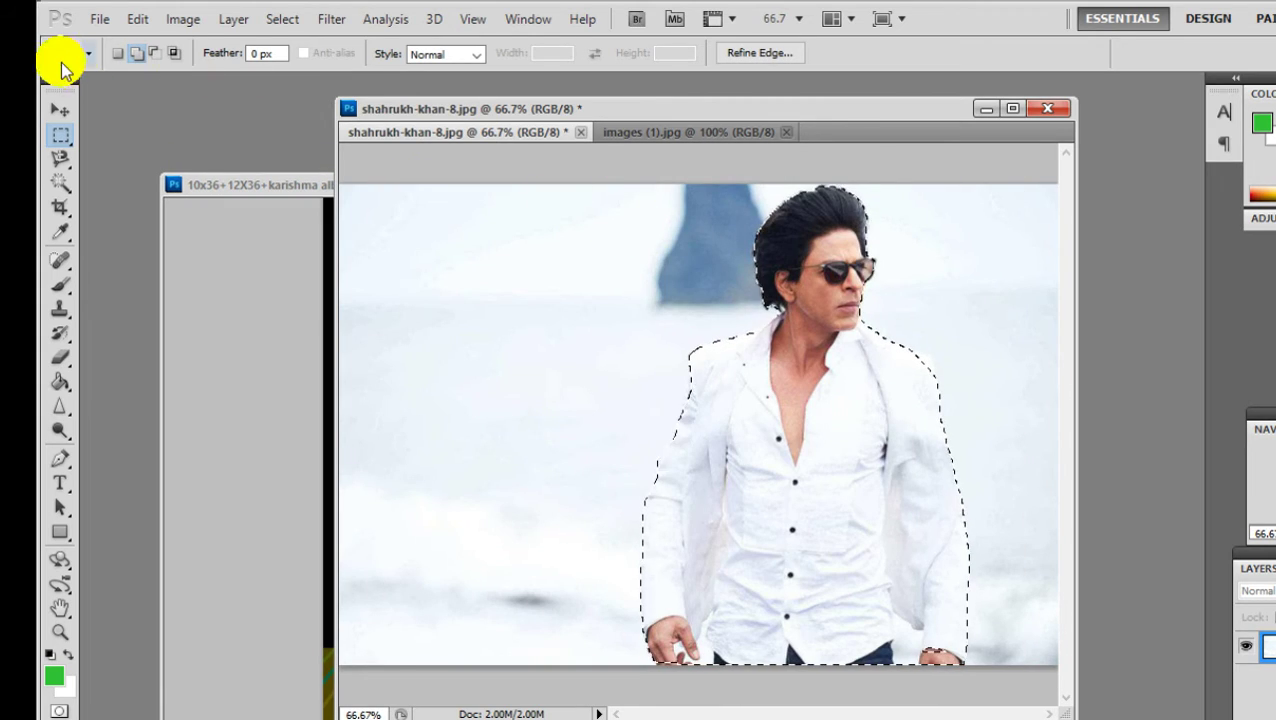
pyautogui.click(64, 110)
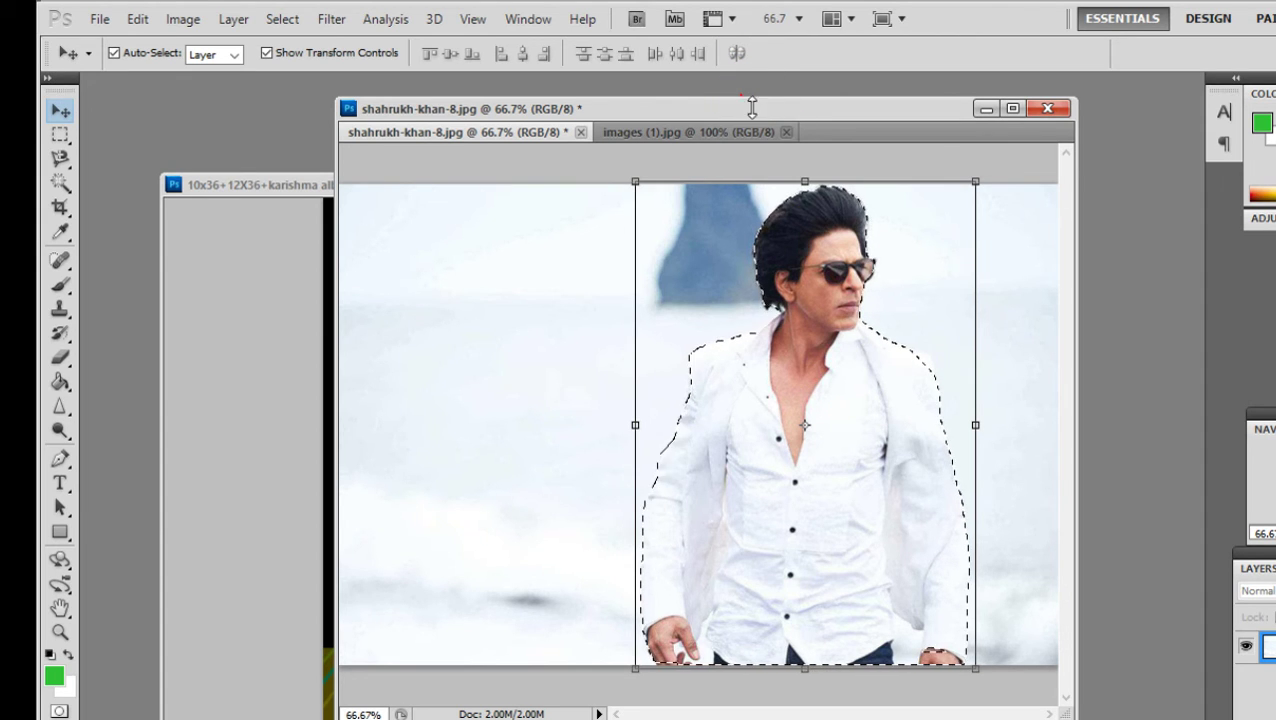
pyautogui.moveTo(752, 107); pyautogui.dragTo(1045, 111)
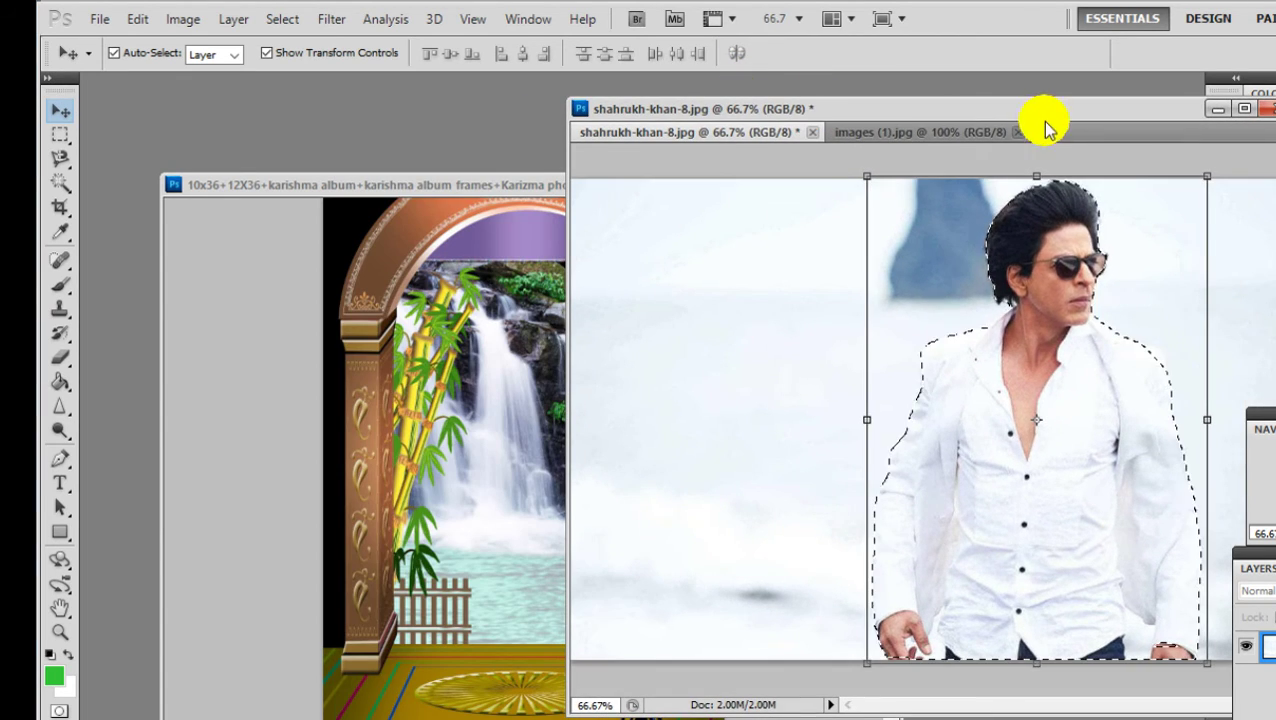
pyautogui.moveTo(1052, 385)
pyautogui.mouseDown()
pyautogui.moveTo(487, 415)
pyautogui.moveTo(564, 470)
pyautogui.mouseUp()
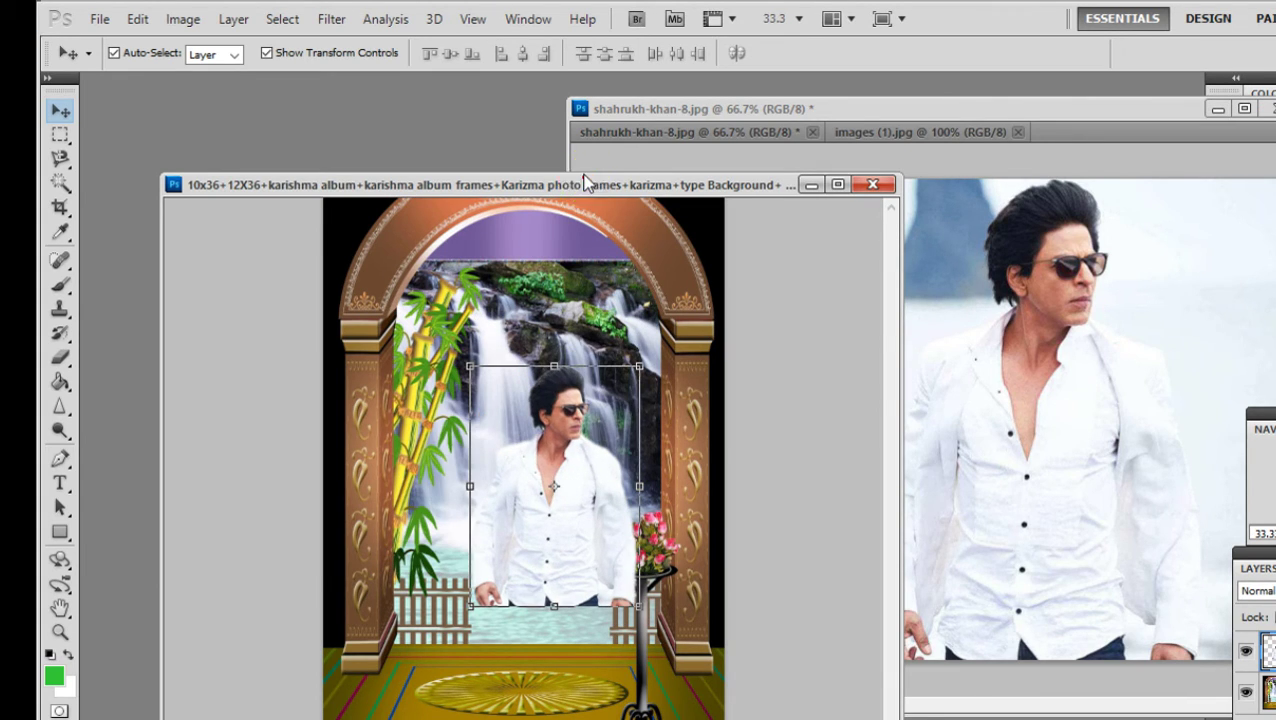
pyautogui.moveTo(585, 185); pyautogui.dragTo(608, 76)
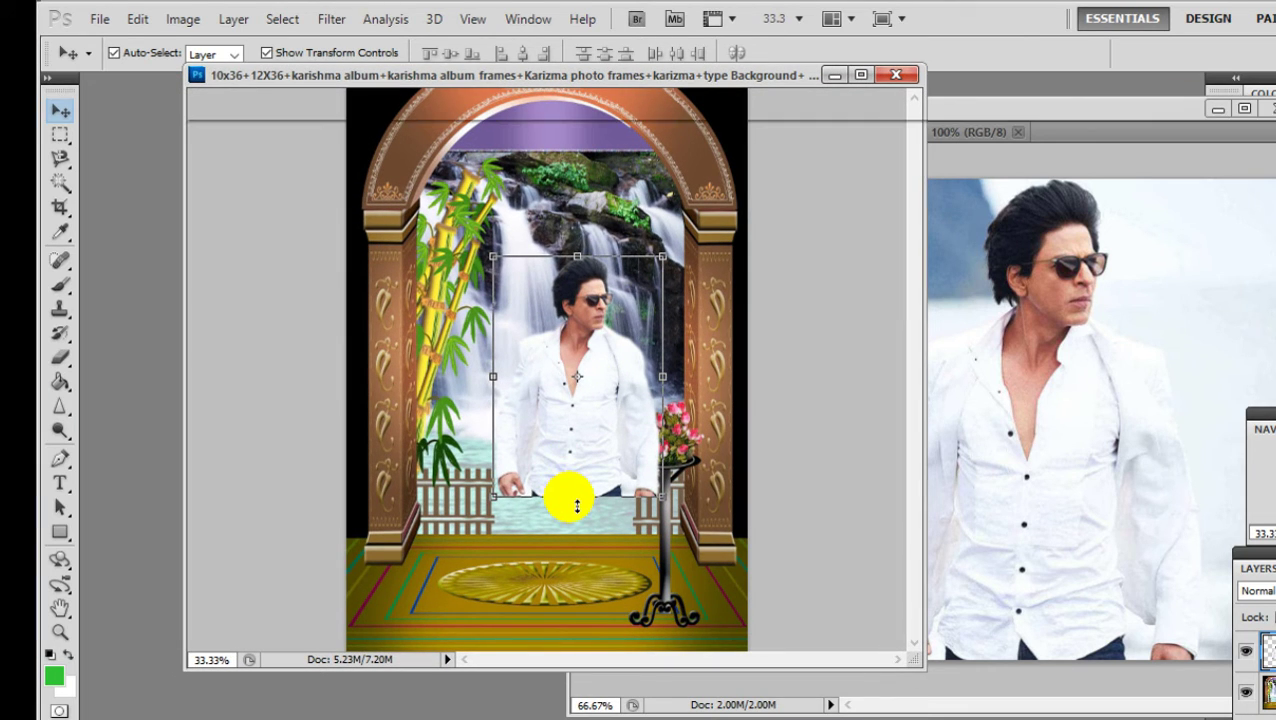
# Step: Stretch the man taller and wider in the arch, then close the composite without saving
pyautogui.moveTo(577, 496); pyautogui.dragTo(572, 548)
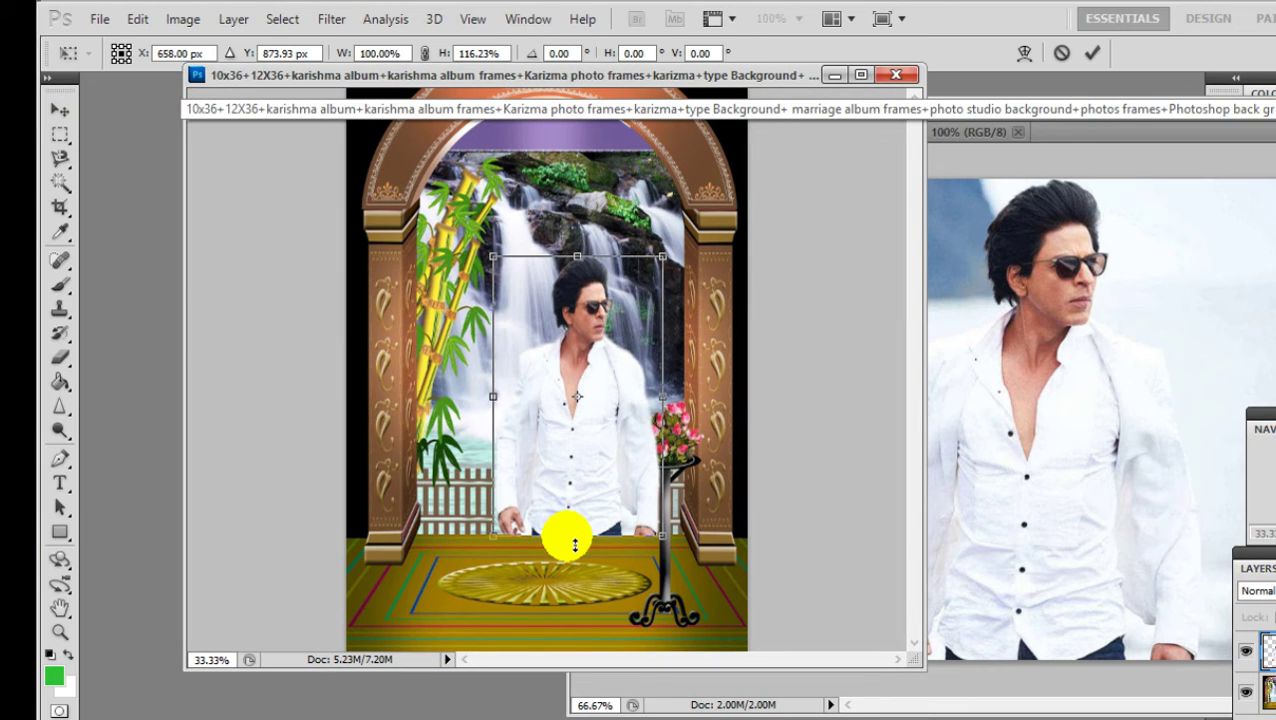
pyautogui.moveTo(493, 400); pyautogui.dragTo(444, 403)
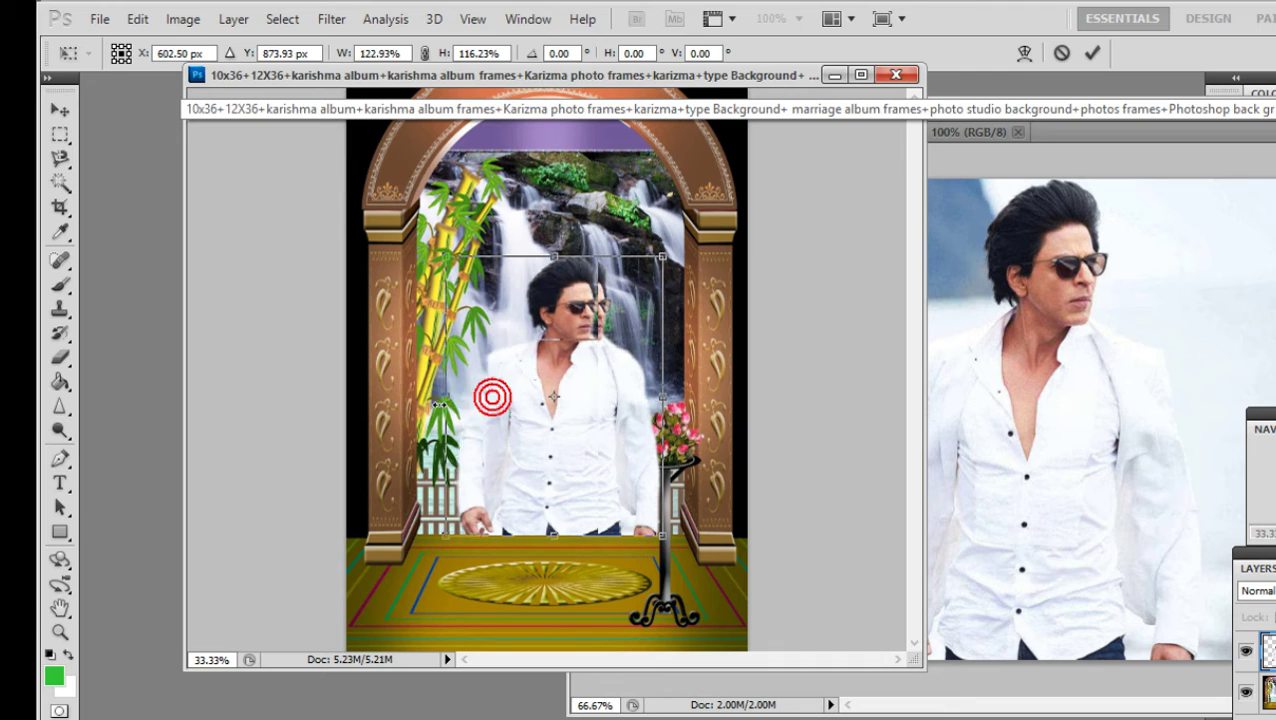
pyautogui.moveTo(664, 397); pyautogui.dragTo(670, 400)
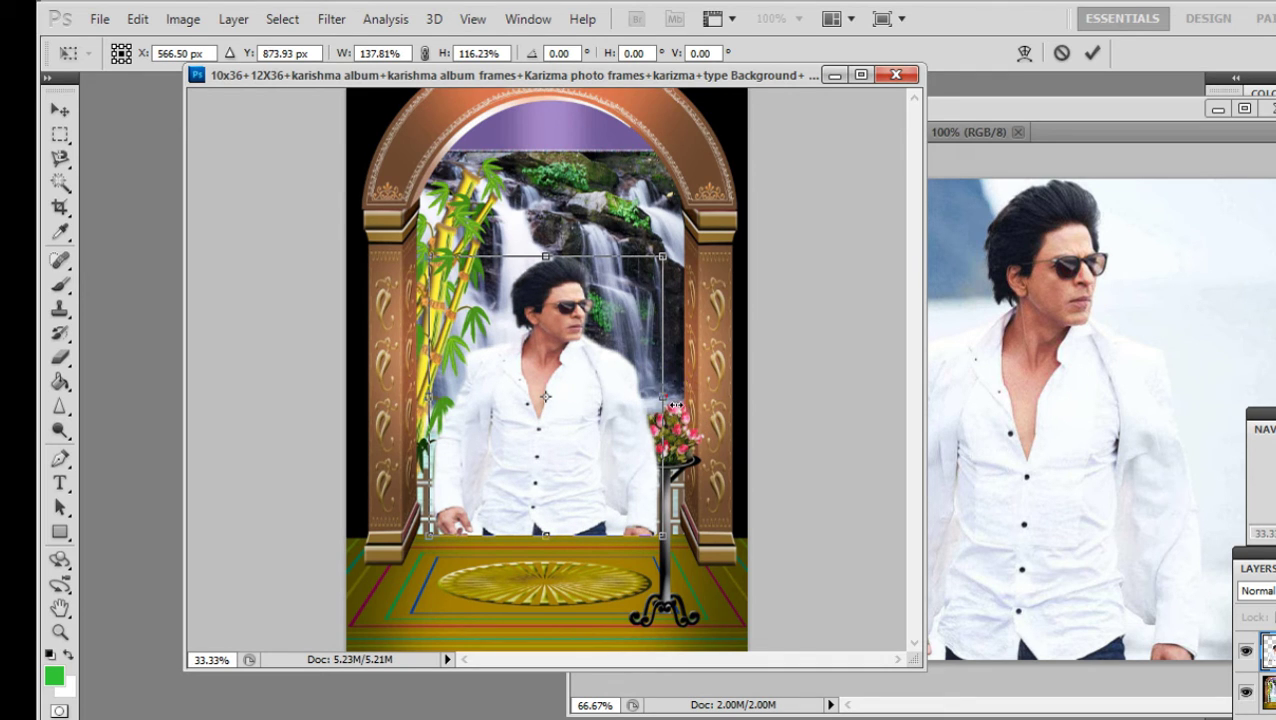
pyautogui.press('Return')
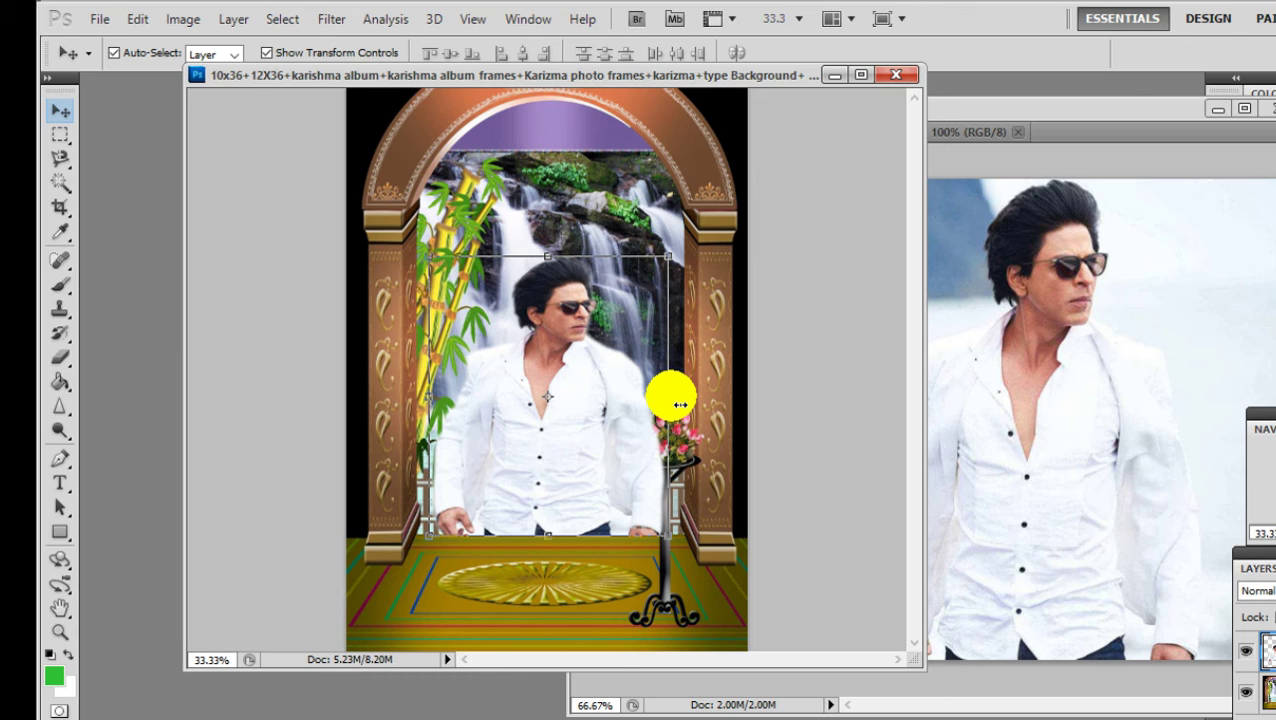
pyautogui.click(899, 76)
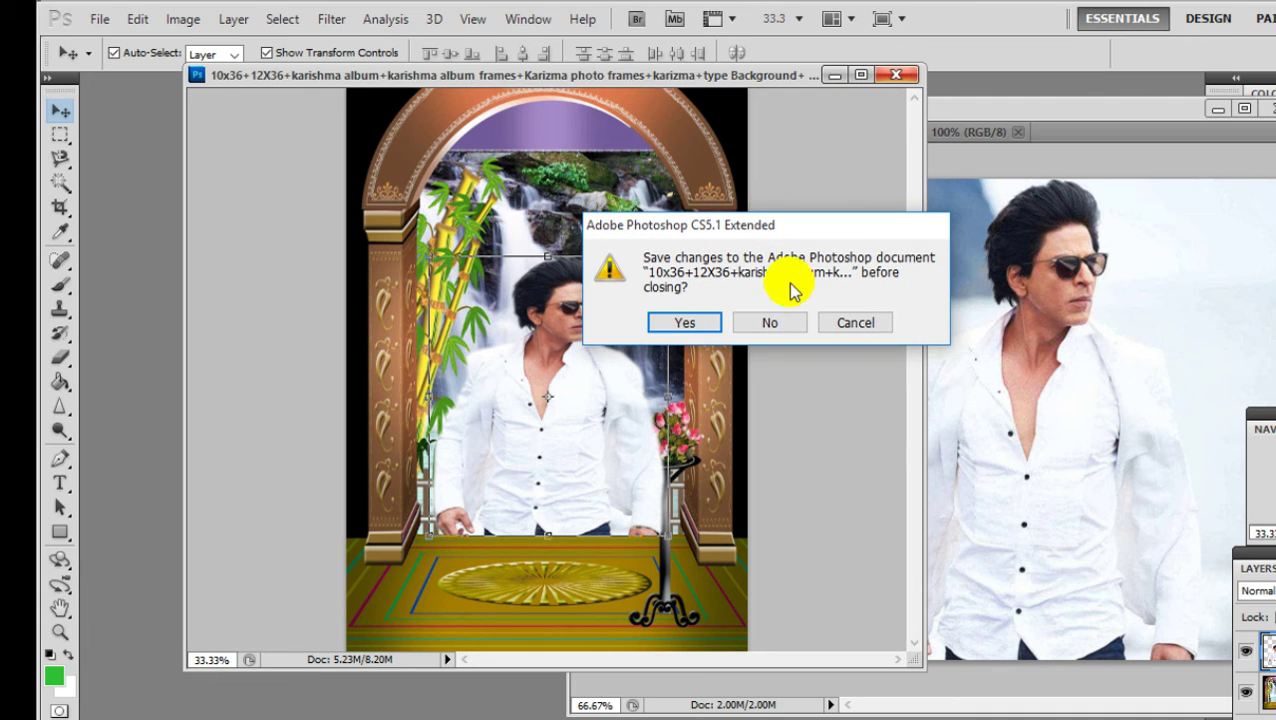
pyautogui.click(783, 322)
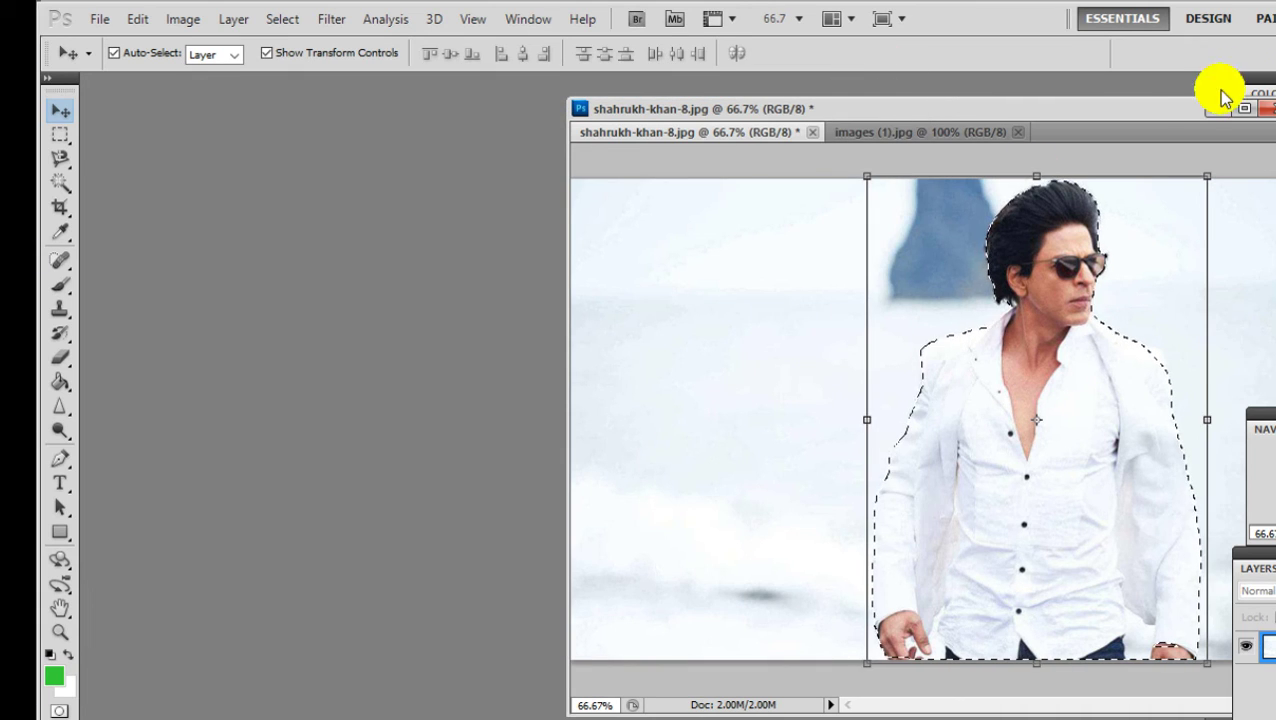